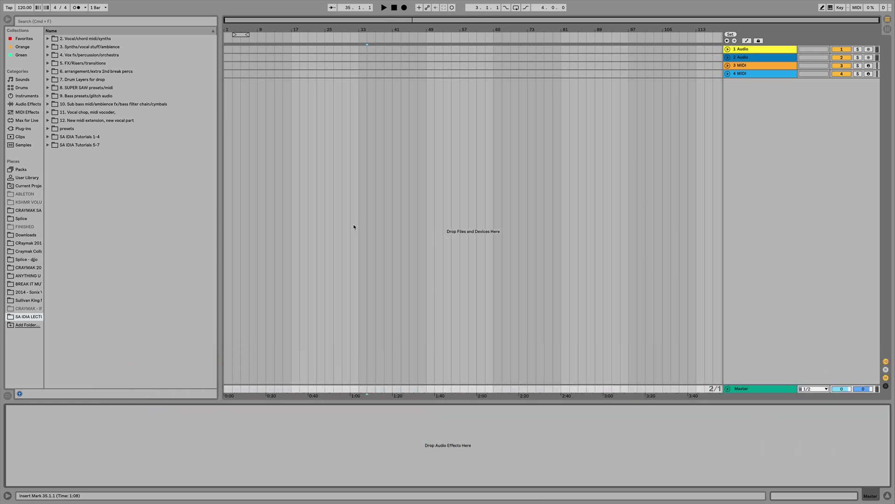
Import Piano Midi.mid from the vocals folder onto a new MIDI track at bar 17, without importing its tempo and time signature data
left_click(48, 39)
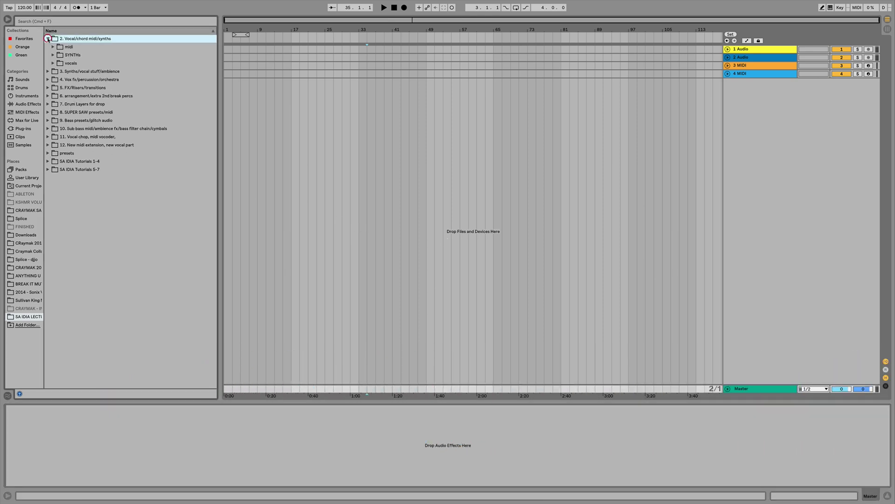
left_click(54, 62)
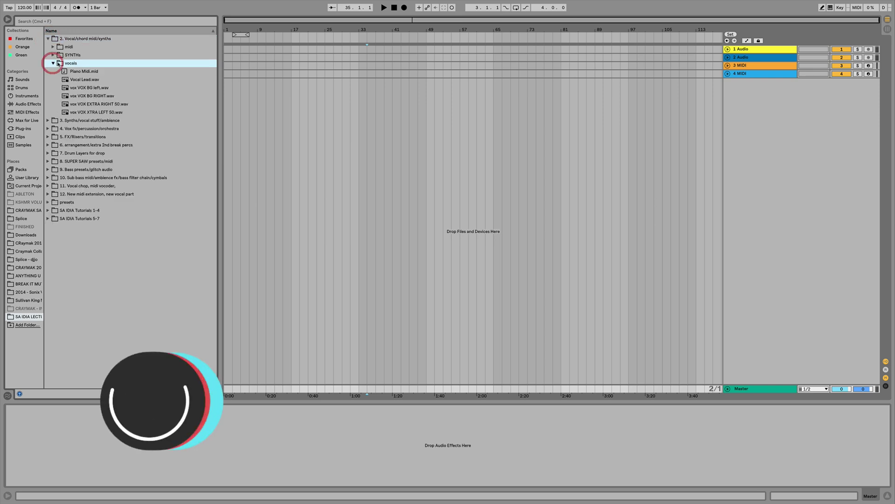
left_click(83, 71)
mouse_move(83, 71)
left_mouse_down()
mouse_move(364, 132)
mouse_move(292, 115)
left_mouse_up()
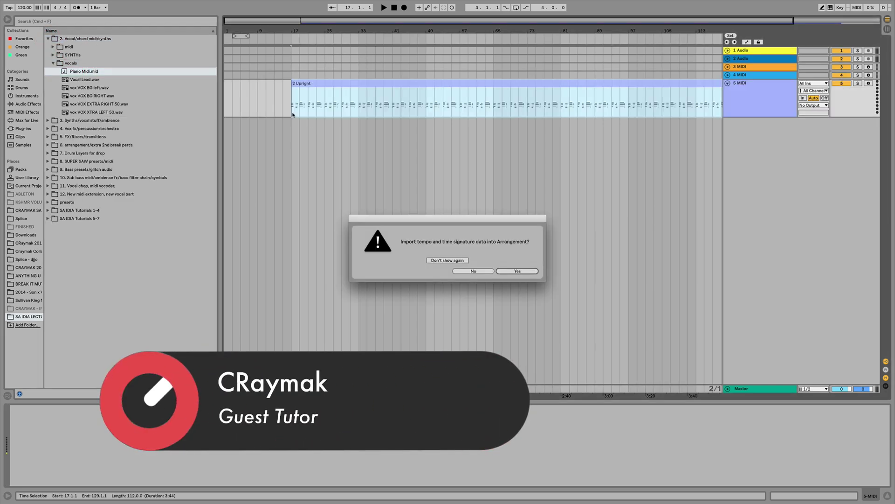
left_click(487, 271)
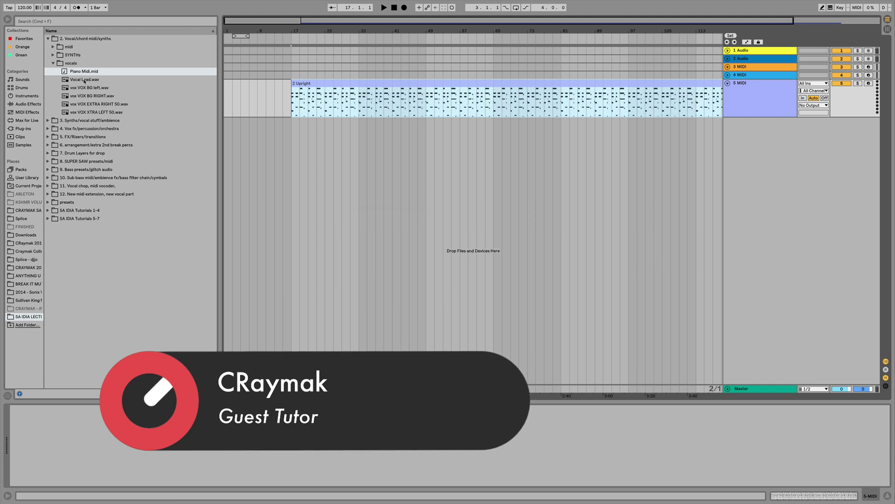
Place Vocal Lead.wav on the second audio track at bar 17 and unfold that track
left_click(746, 75)
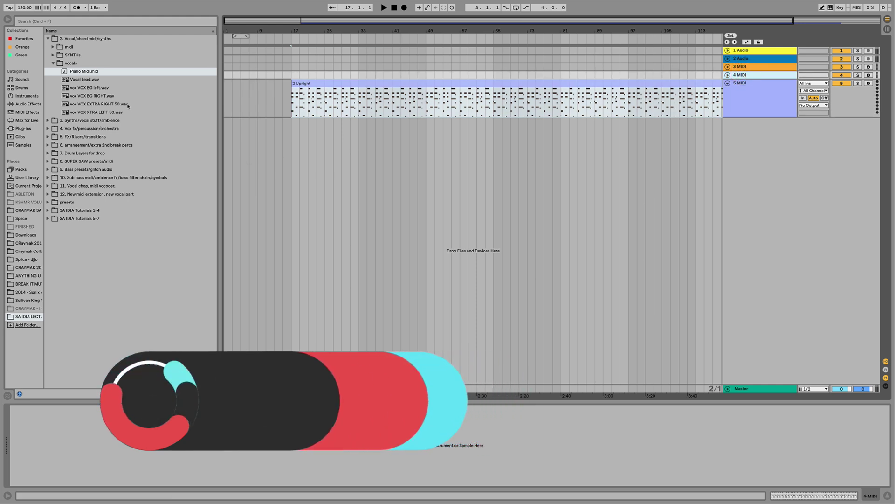
left_click_drag(85, 79, 295, 118)
left_click(727, 58)
left_click_drag(303, 30, 304, 56)
Warp the Vocal Lead clip with a segment tempo of 137 BPM in Complex Pro mode
double_click(304, 55)
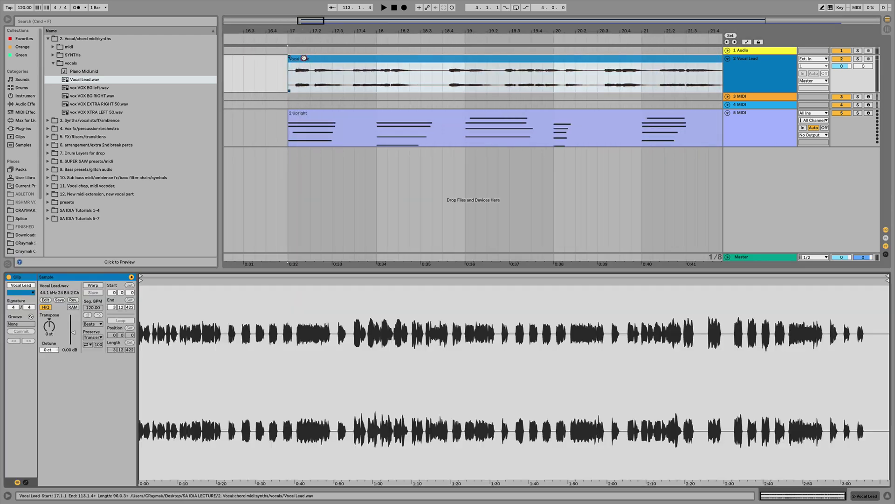
left_click(93, 285)
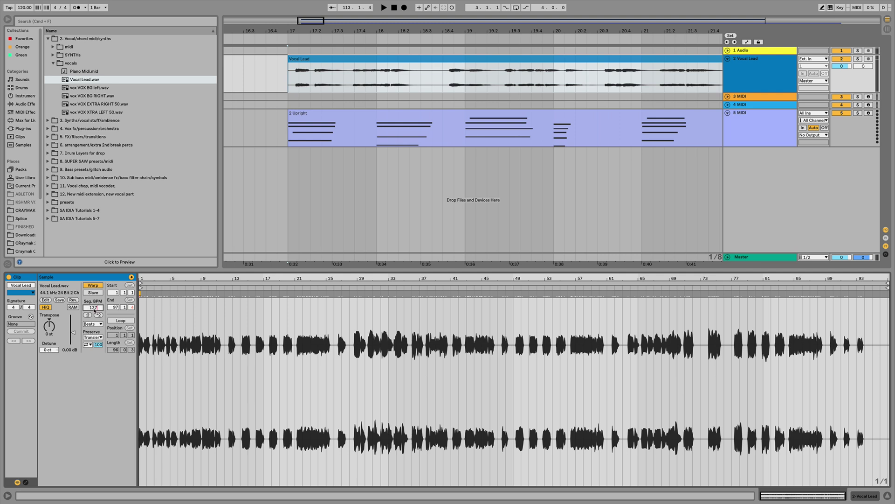
left_click(94, 310)
type("137")
key("Return")
left_click(93, 324)
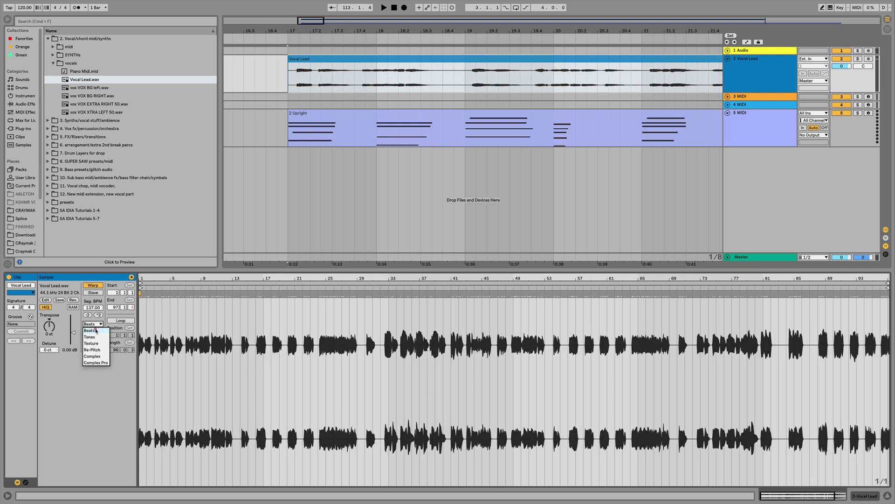
left_click(92, 363)
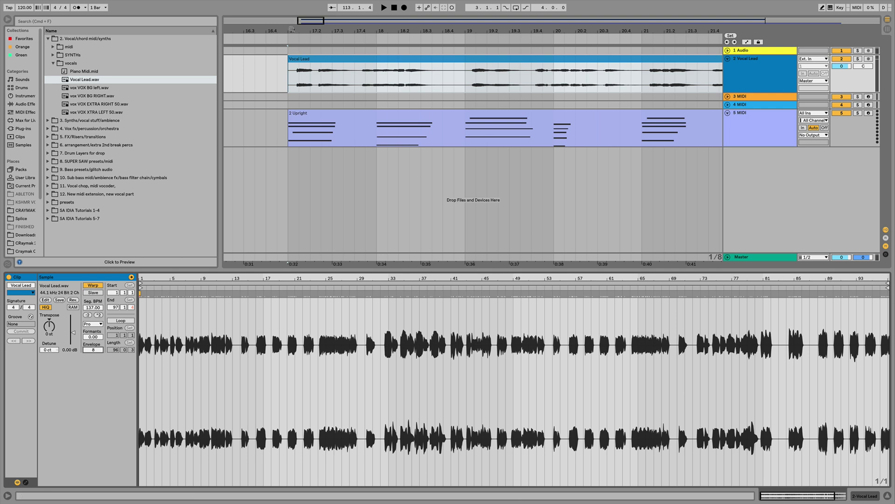
Set the project tempo to 140 BPM
left_click_drag(291, 30, 294, 74)
left_click(21, 7)
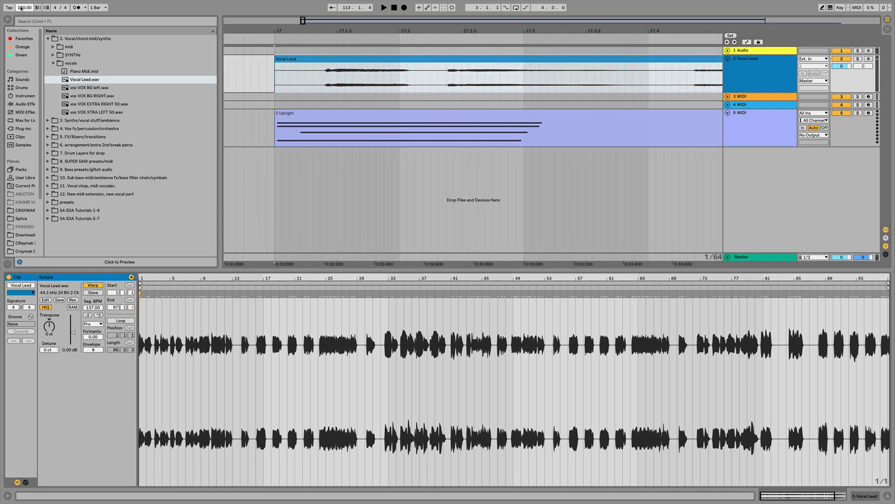
type("140")
key("Return")
Shift the Vocal Lead clip slightly later so it starts at 17.1.4
left_click_drag(401, 31, 399, 14)
left_click_drag(389, 60, 412, 58)
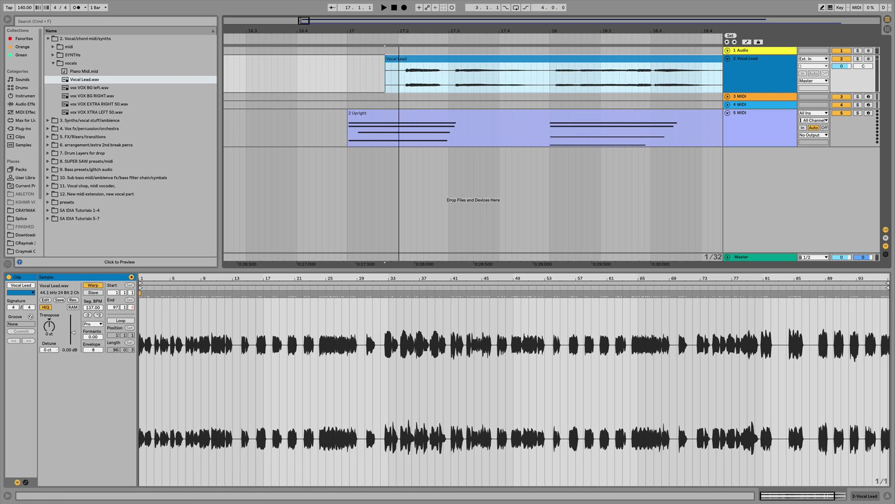
left_click_drag(399, 32, 431, 11)
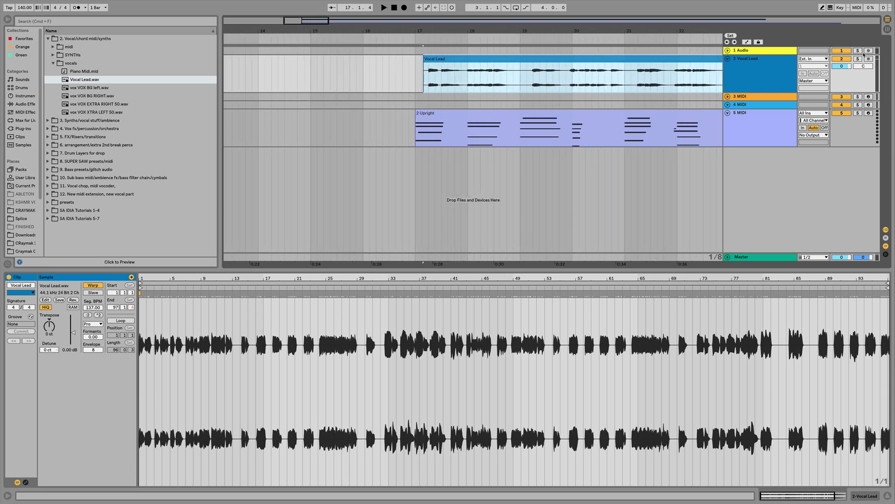
Solo the vocal track and play it from bar 17 with the metronome on to check its timing
left_click(858, 59)
left_click(416, 80)
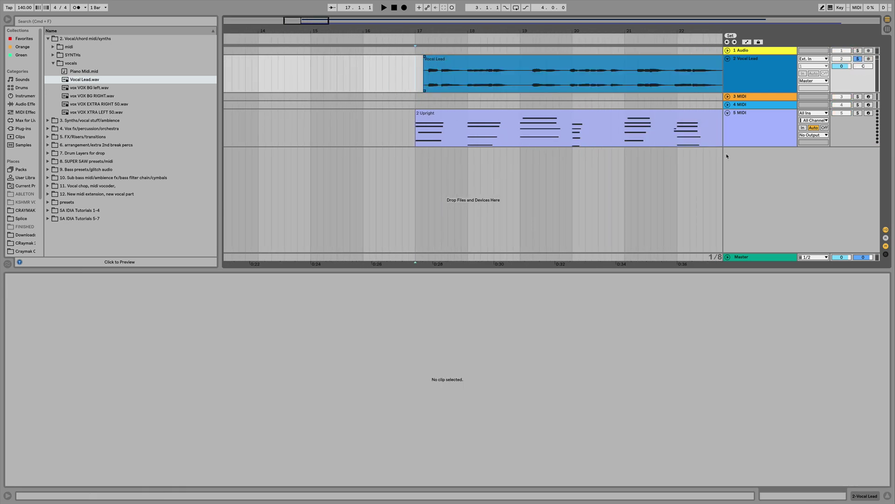
key("space")
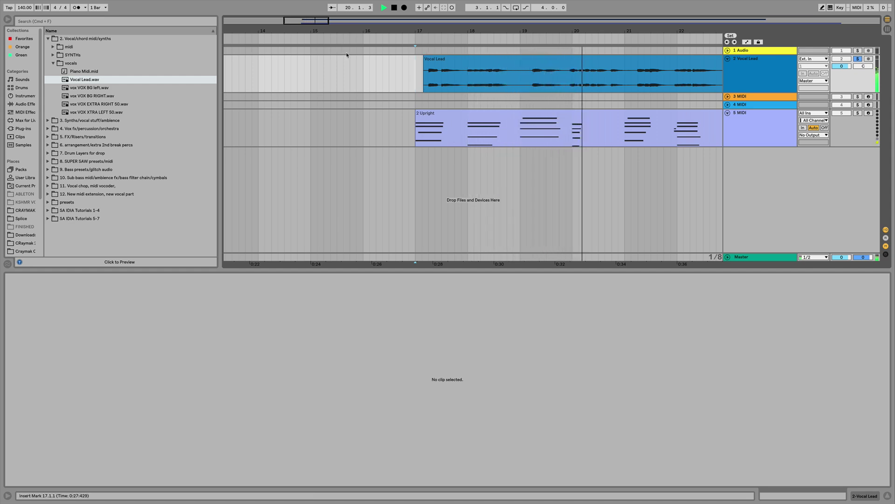
left_click(76, 8)
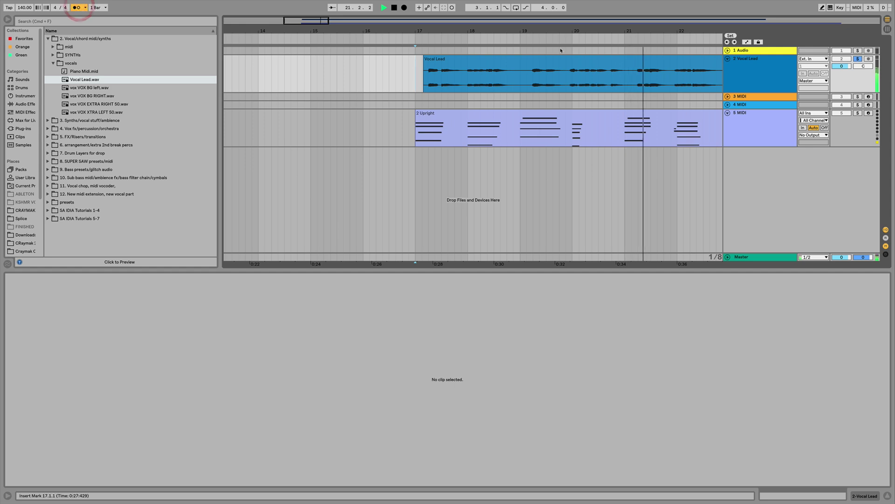
left_click_drag(544, 30, 544, 6)
scroll(610, 123, "right", 4)
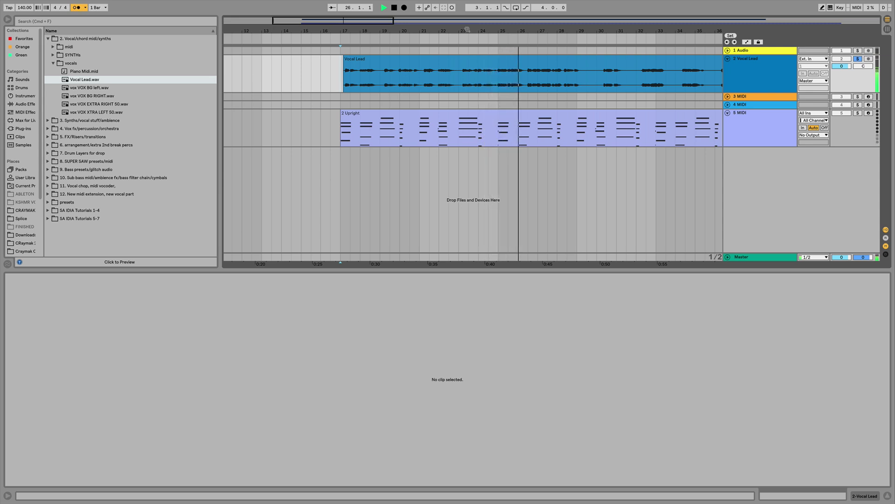
key("space")
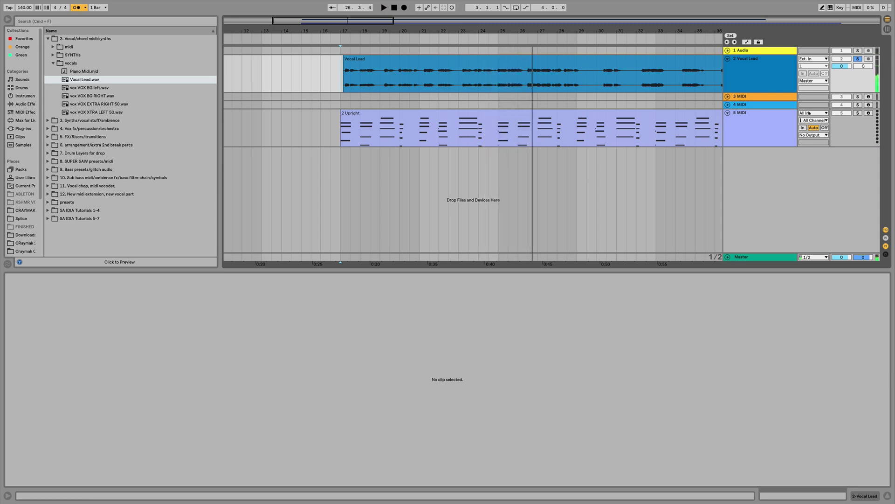
Browse Operator's Piano & Keys presets for a piano sound for the imported MIDI track
left_click(753, 119)
left_click(25, 104)
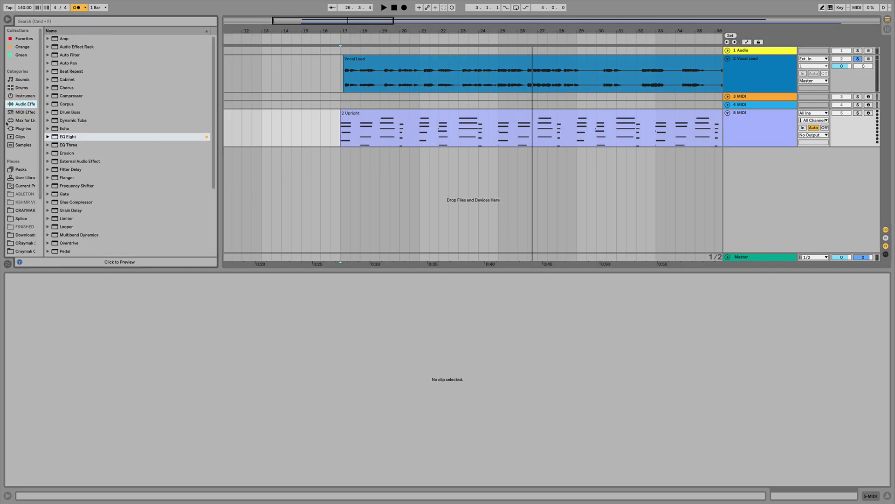
left_click(21, 97)
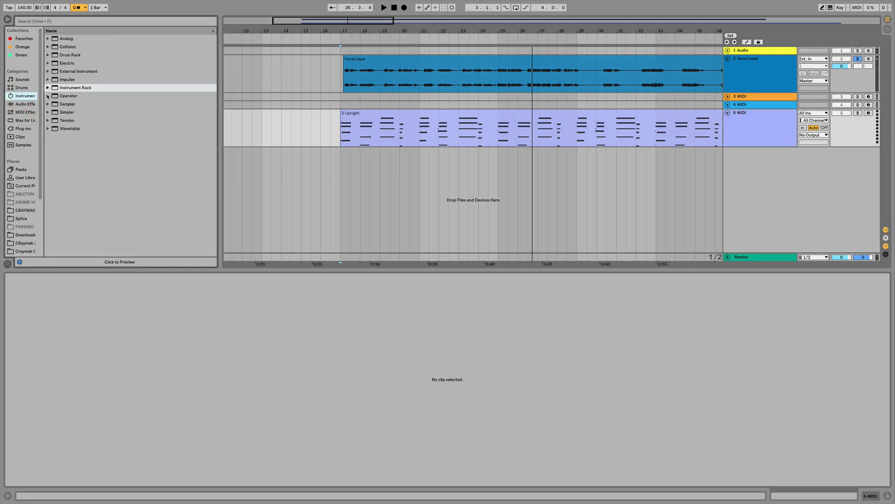
left_click(48, 96)
left_click(53, 178)
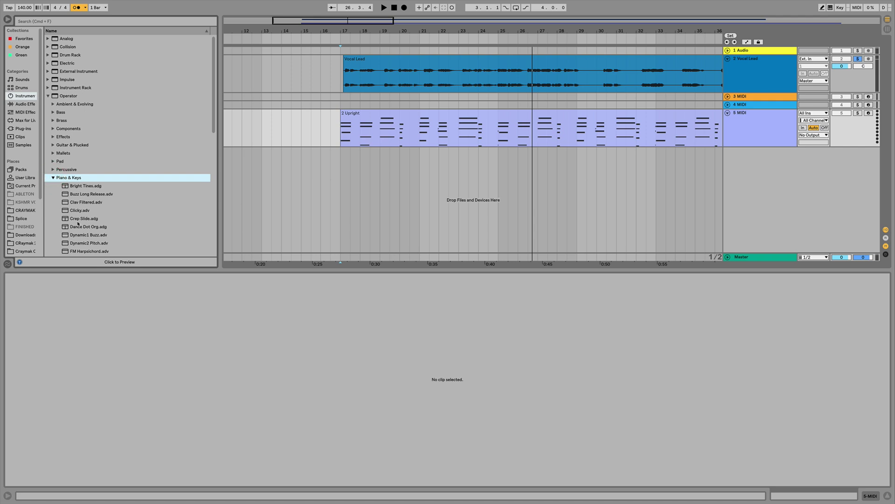
scroll(78, 223, "down", 10)
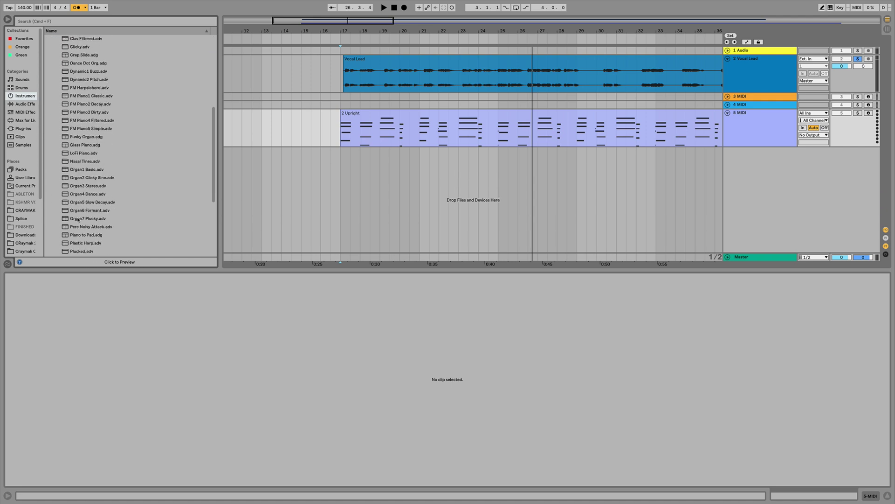
scroll(78, 220, "up", 10)
left_click(53, 177)
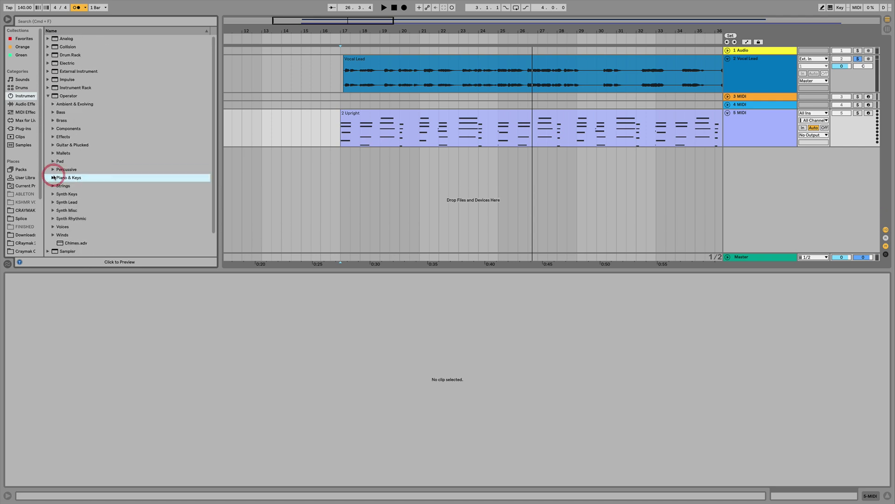
left_click(53, 178)
scroll(79, 173, "down", 10)
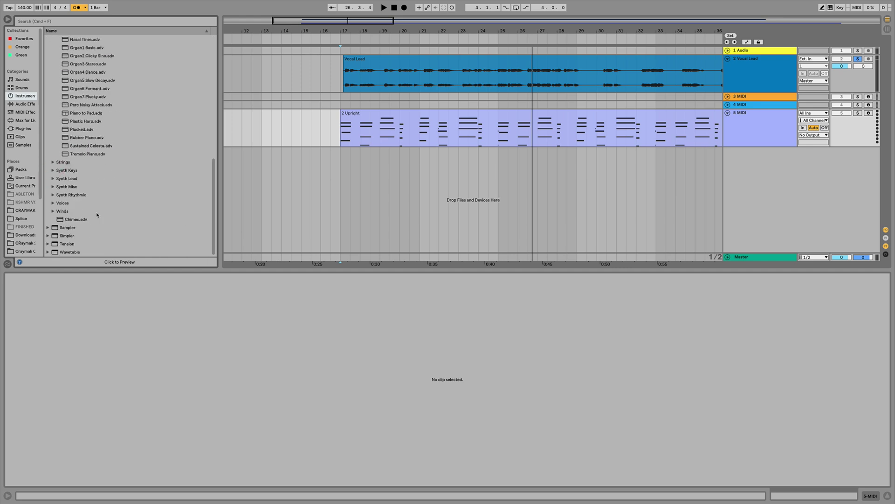
scroll(113, 174, "up", 10)
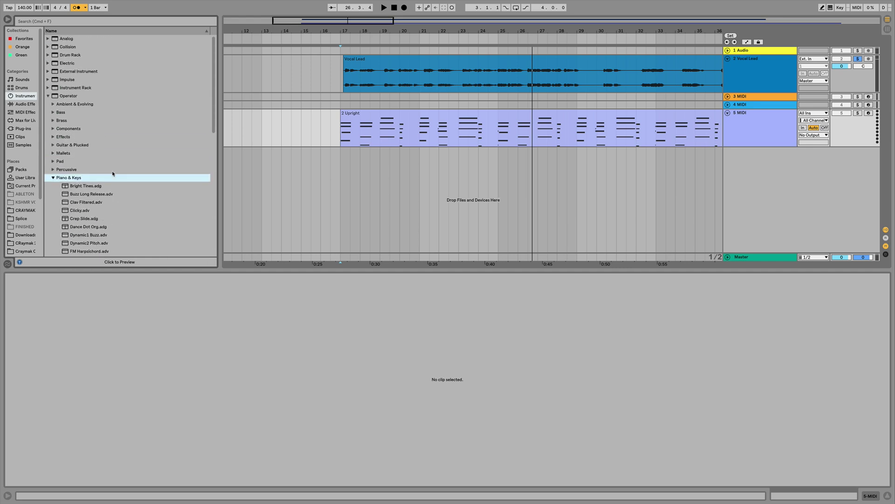
Search the instruments for "grand p" and load Grand Piano.adg onto the imported piano MIDI track
left_click(44, 22)
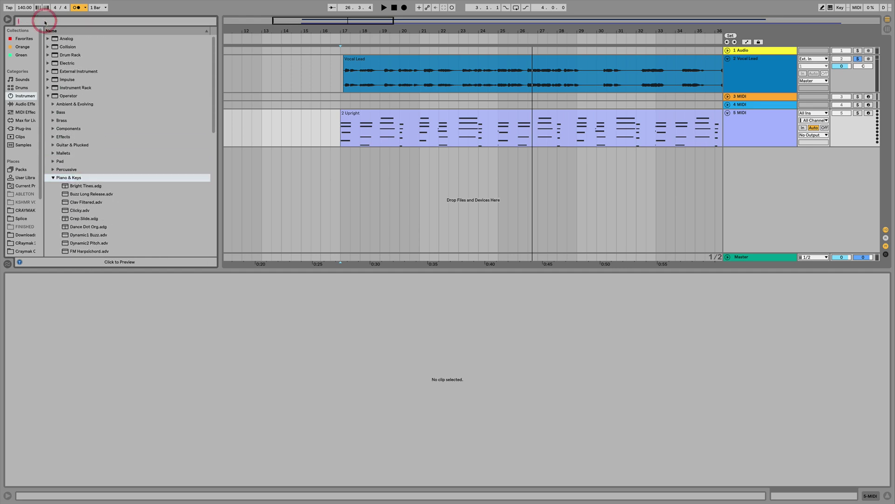
type("grand p")
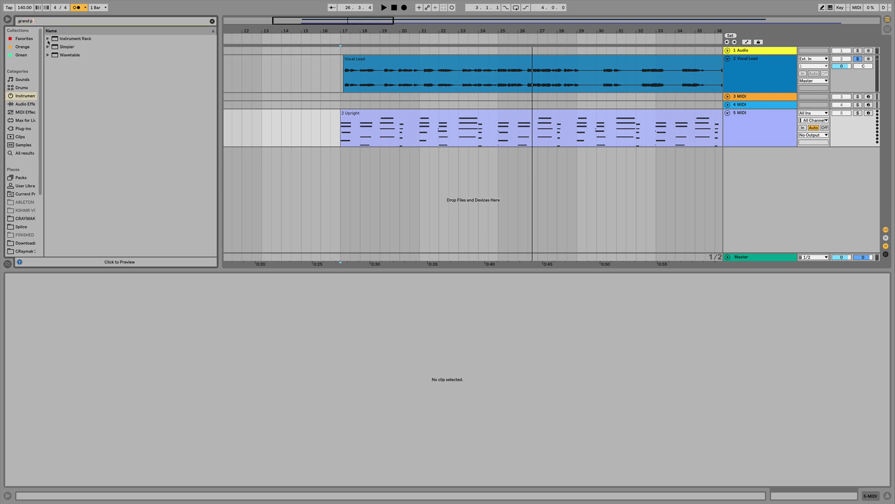
left_click(48, 39)
left_click(53, 46)
left_click_drag(75, 55, 771, 128)
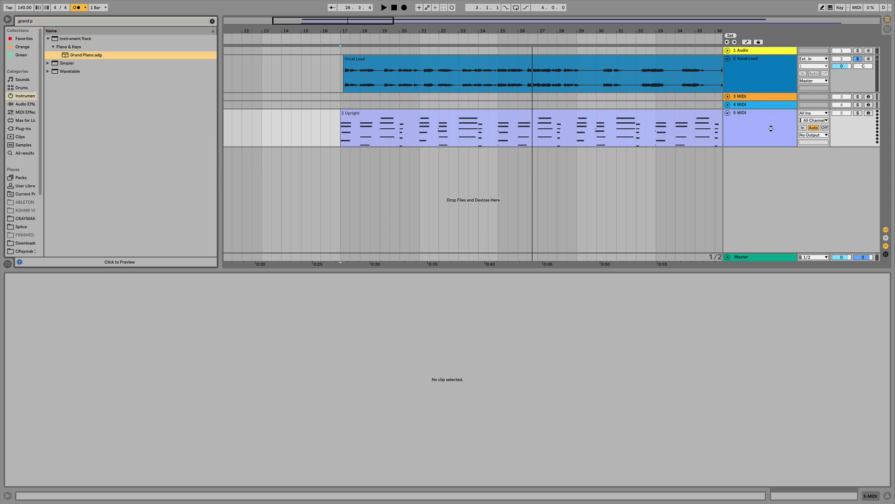
Solo the Grand Piano track alongside the vocal and reset its volume to 0 dB
left_click_drag(861, 112, 862, 113)
left_click(859, 113)
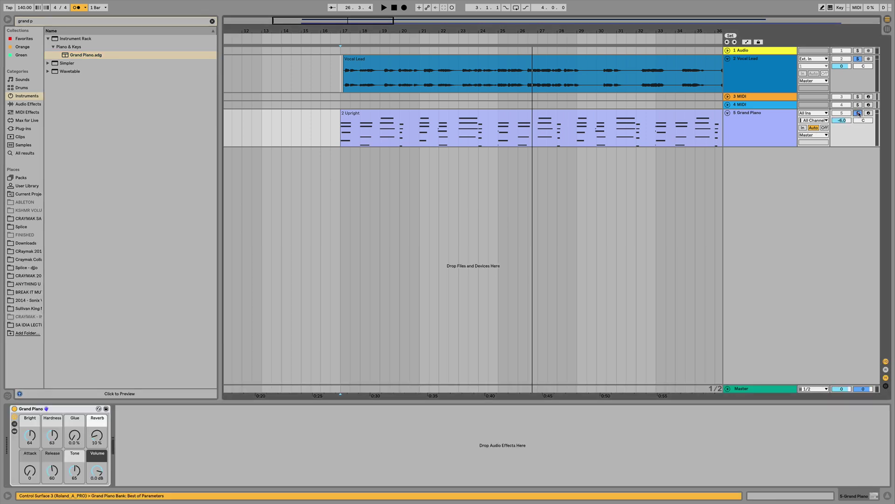
double_click(845, 121)
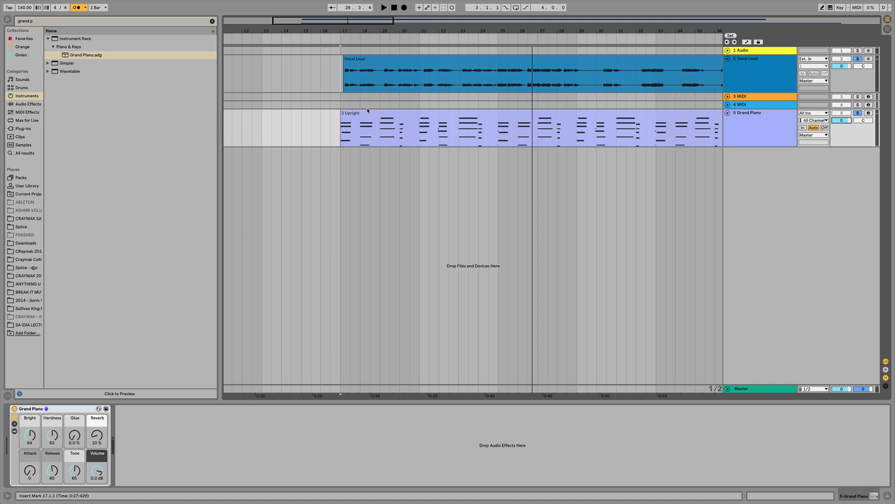
Play the piano and vocal together from bar 17 and turn the metronome off
key("space")
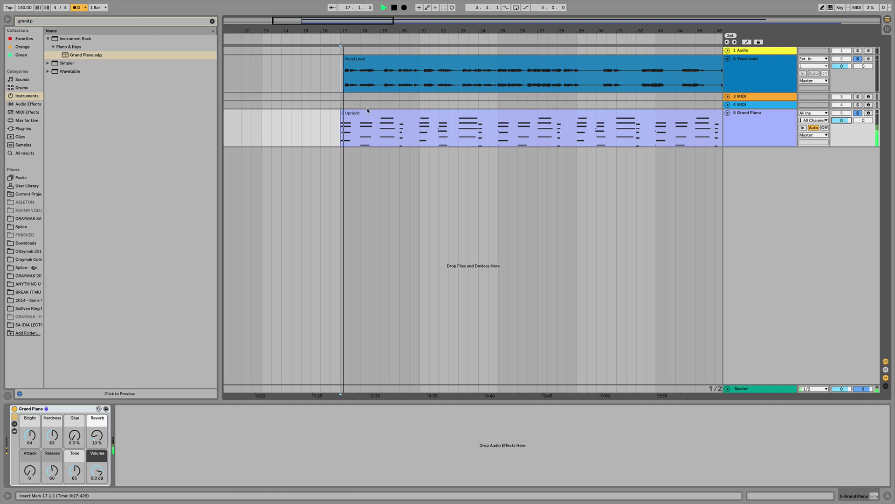
left_click(77, 8)
left_click_drag(483, 31, 484, 16)
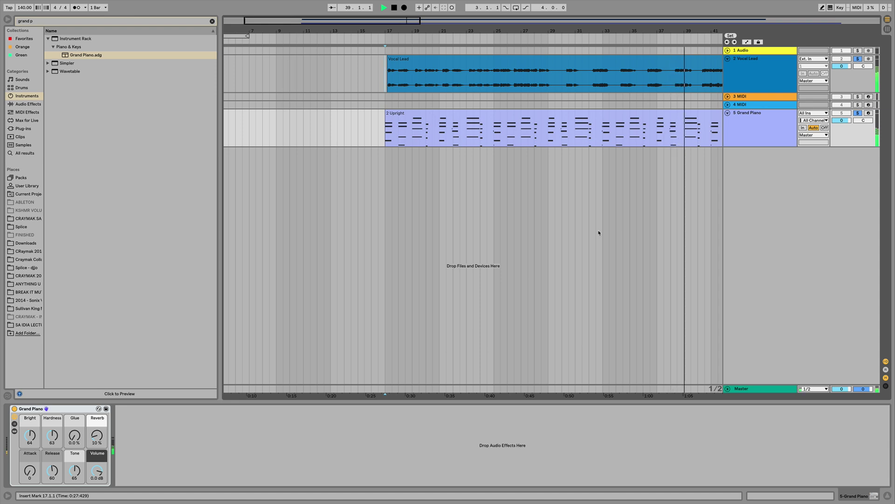
key("space")
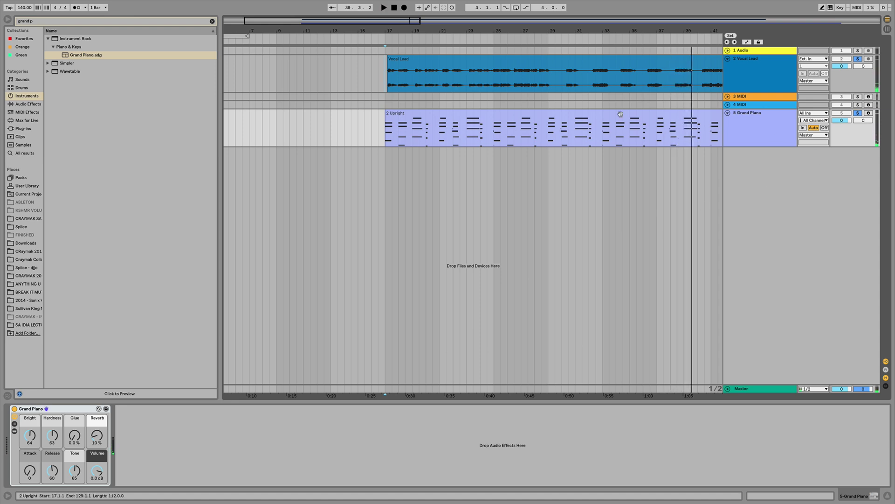
Clear the solo on the Grand Piano and Vocal Lead tracks
left_click_drag(361, 34, 362, 19)
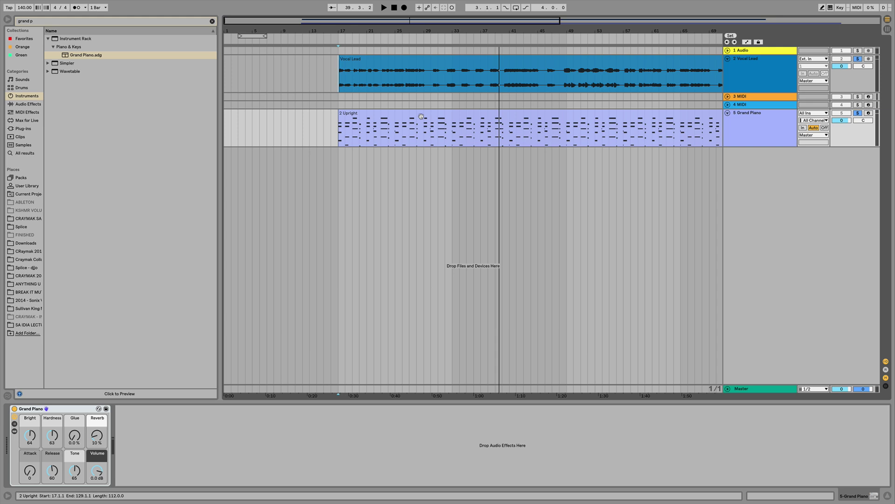
left_click_drag(342, 28, 342, 43)
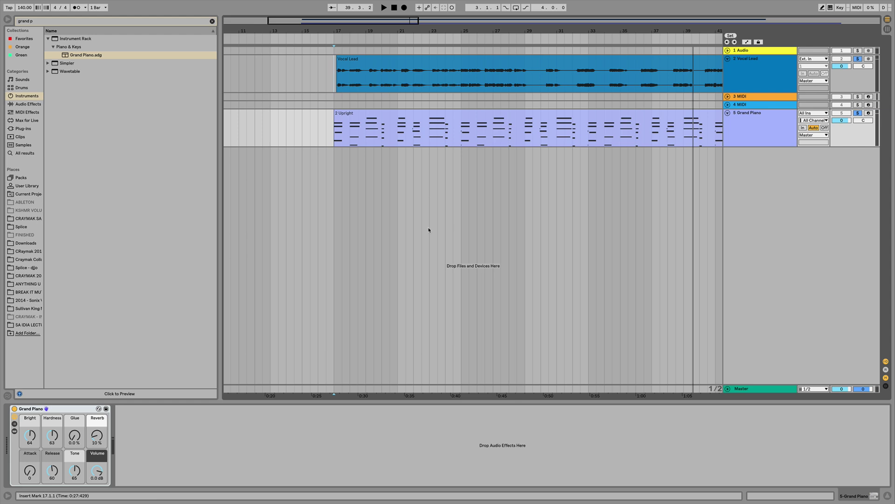
left_click_drag(390, 30, 390, 18)
left_click(859, 114)
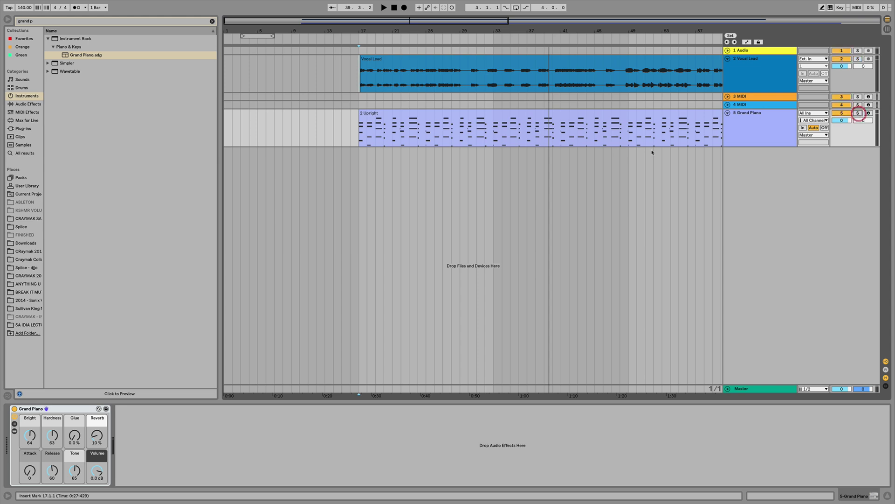
Delete the imported Upright clip and create an empty 16-bar MIDI clip from bar 17 on the Grand Piano track
left_click(757, 125)
left_click(576, 118)
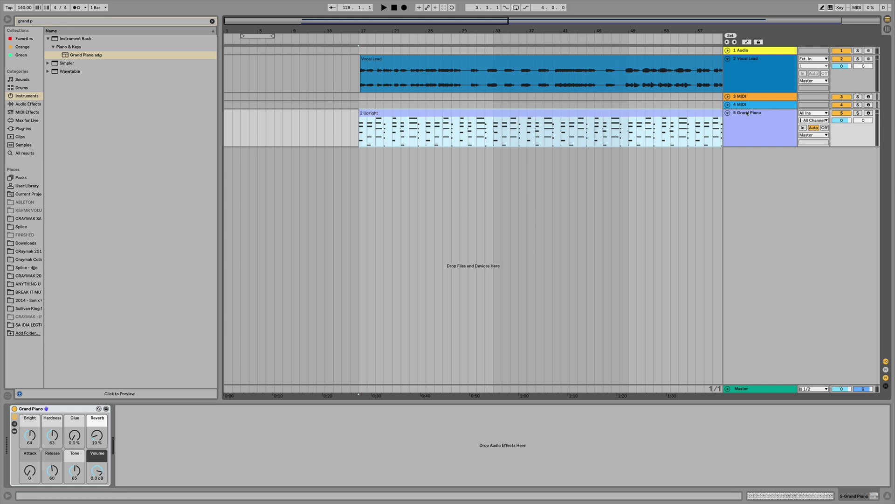
key("Delete")
left_click_drag(360, 144, 490, 127)
key("ctrl+shift+m")
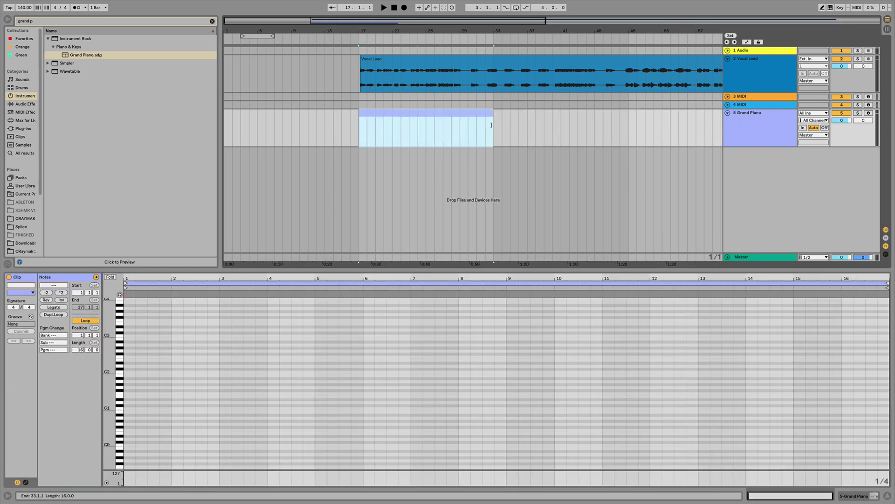
Clear the browser search and display the contents of the SA IDIA lecture folder
left_click(212, 21)
scroll(31, 221, "down", 4)
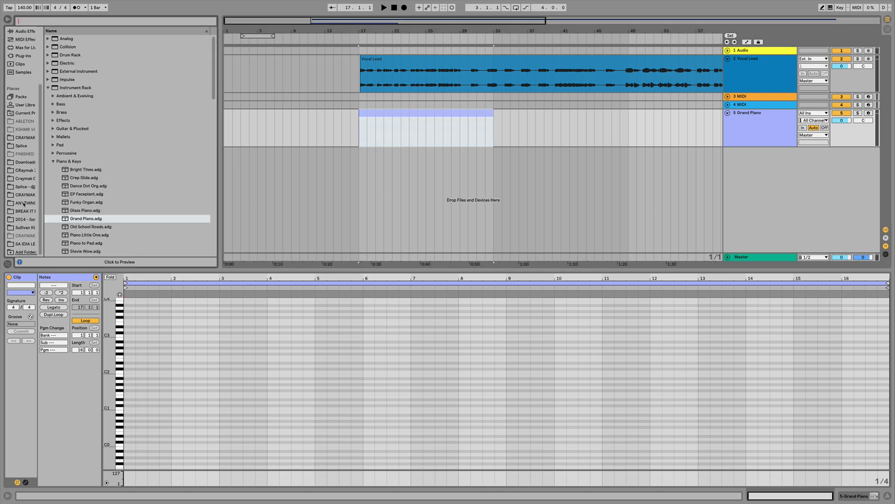
left_click(22, 244)
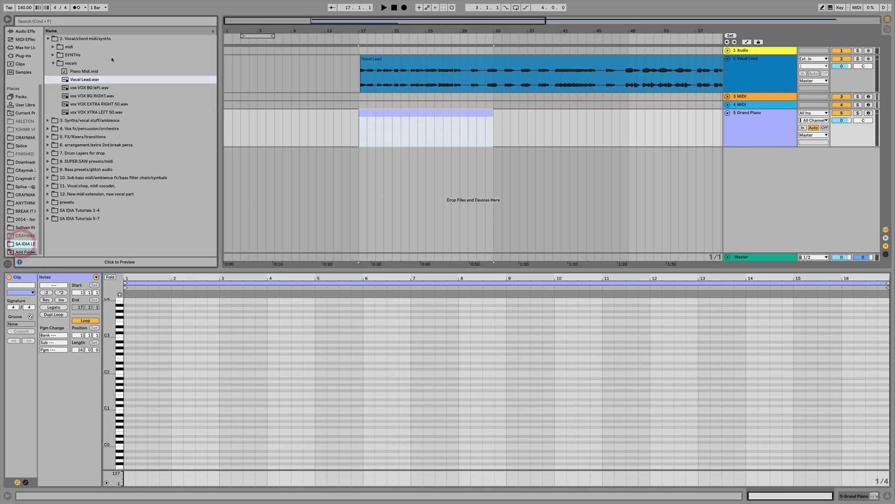
Build a two-bar chord at bar 1 of the clip from G#2, D#3 and G#3, auditioning it with the vocal
key("space")
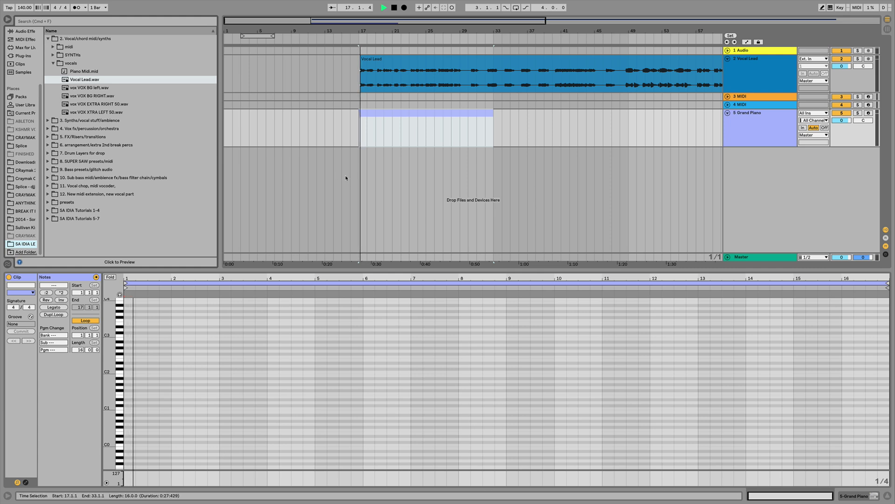
key("space")
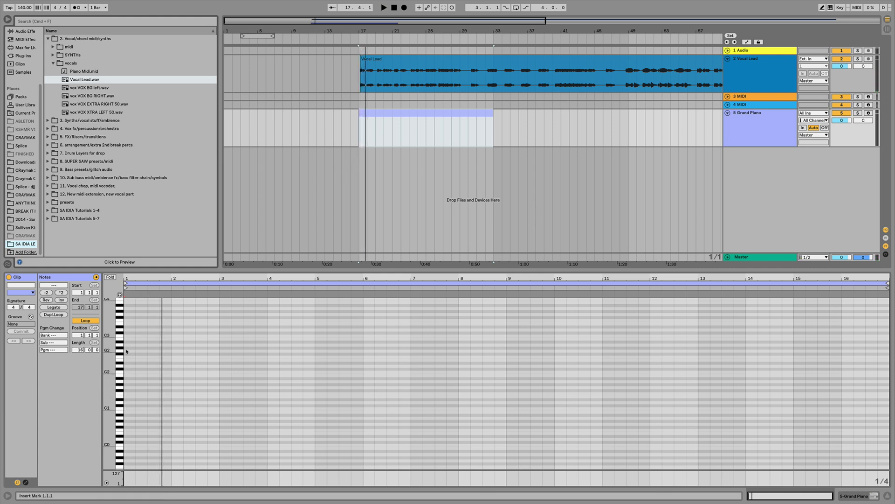
left_click_drag(126, 348, 219, 344)
key("space")
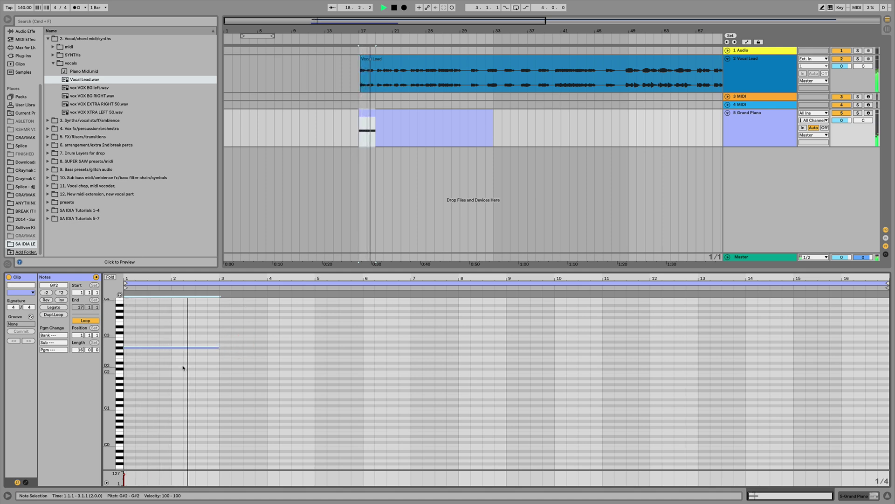
scroll(183, 368, "up", 4)
key("space")
left_click_drag(136, 396, 131, 358)
key("space")
key("space")
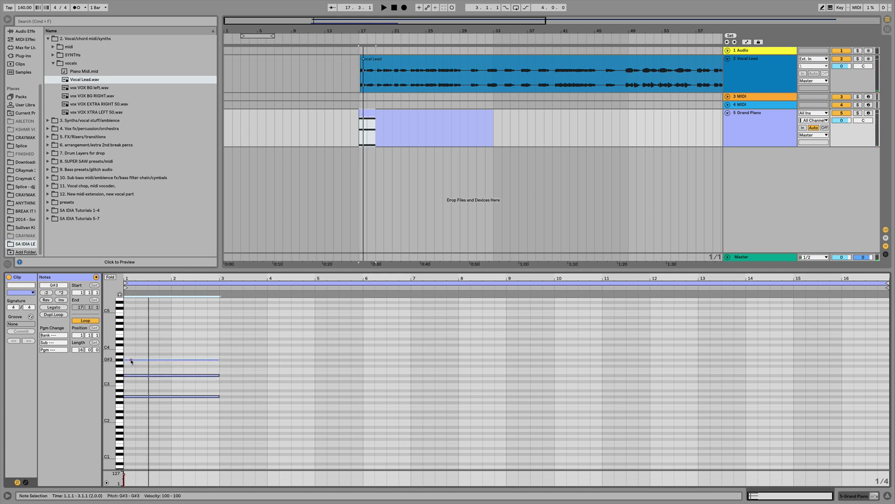
Add B3 and D#4 above the first chord and play it with the vocal
left_click_drag(132, 364, 134, 339)
key("space")
key("space")
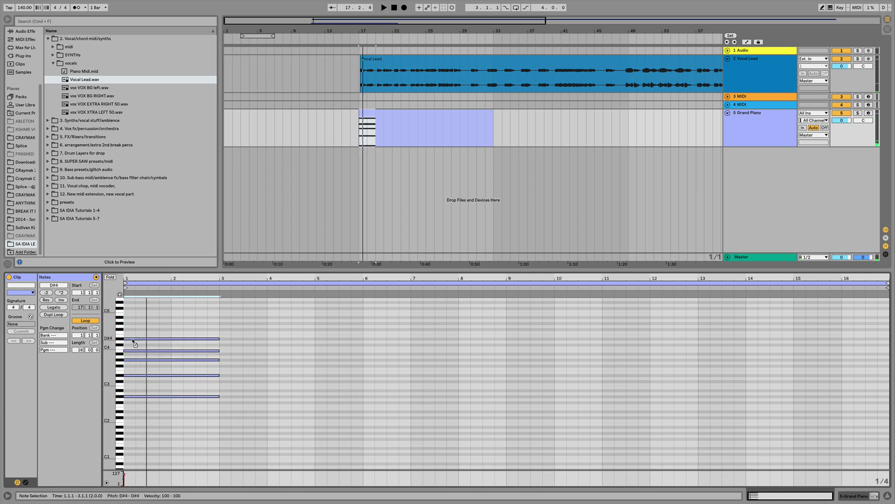
key("space")
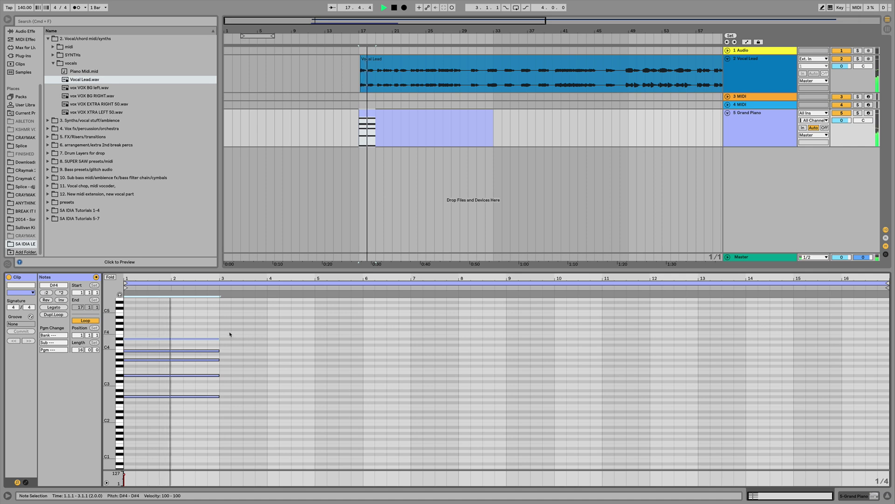
key("space")
Build a one-bar chord at bar 3 of the clip from B2, F#3, B3 and D#4, auditioning it with the vocal
double_click(221, 387)
left_click_drag(231, 388, 267, 388)
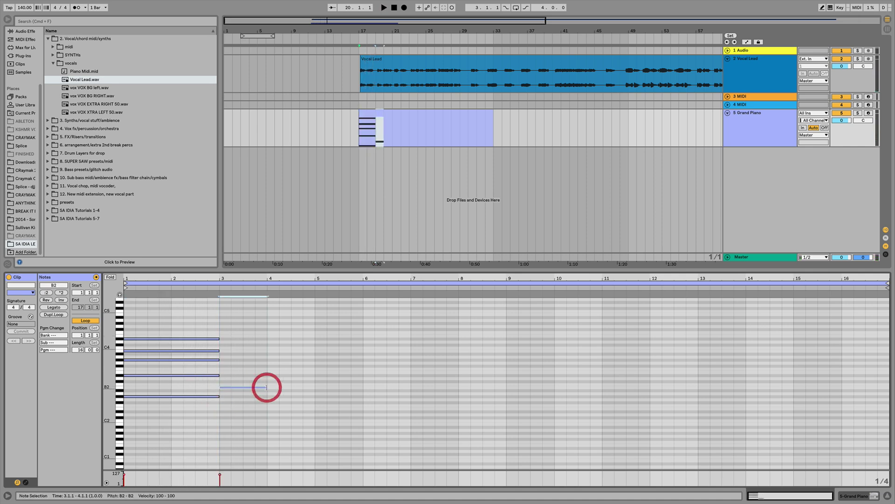
key("space")
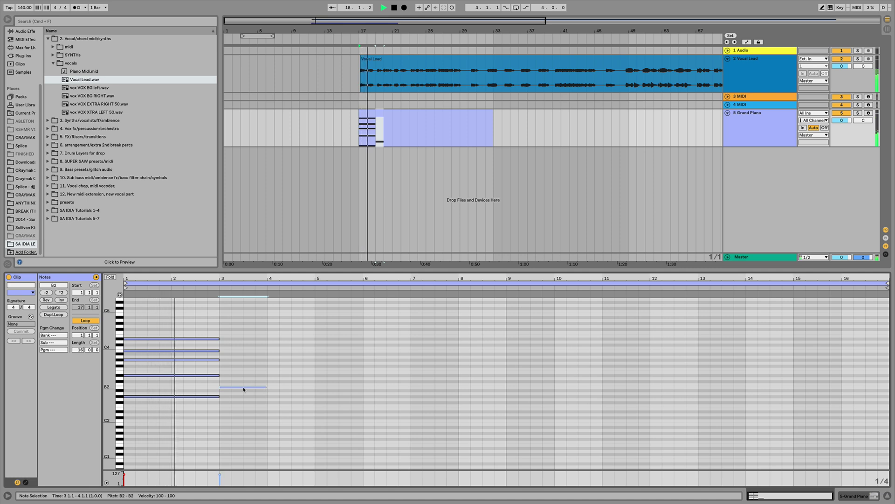
left_click_drag(242, 387, 244, 368)
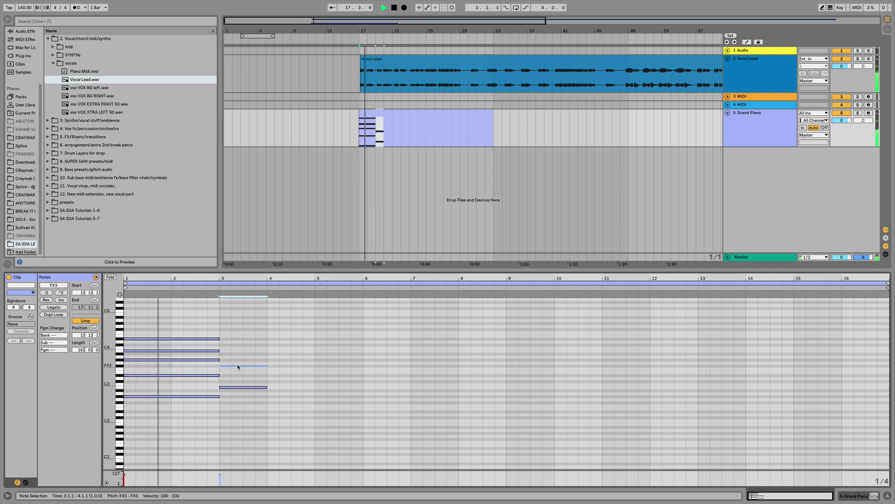
key("space")
left_click_drag(238, 366, 237, 339)
key("space")
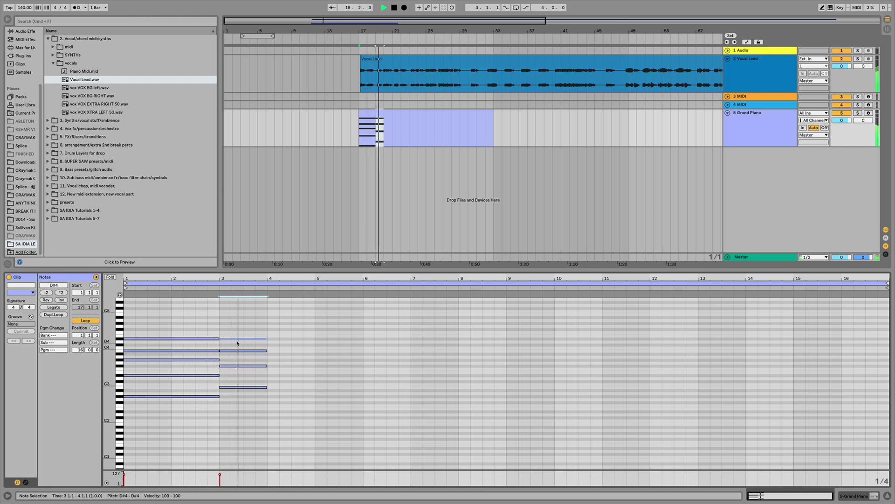
key("space")
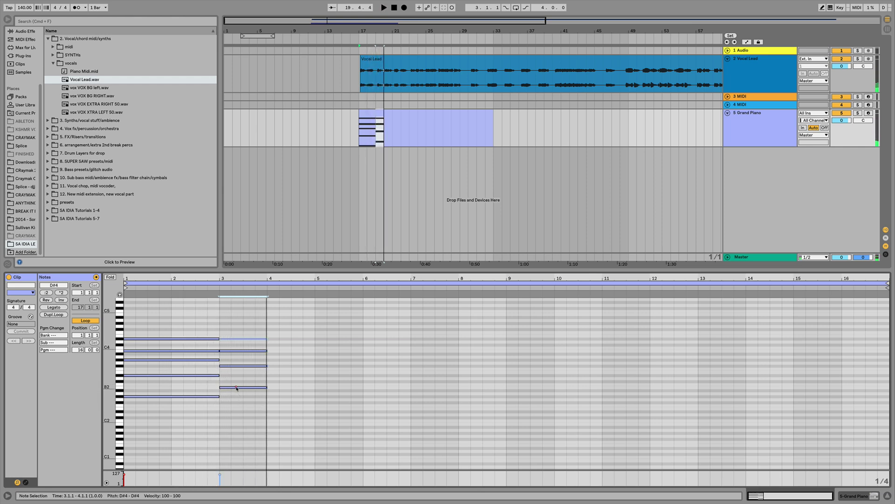
Start a one-bar third chord at bar 4 of the clip with D2 and A#2 notes
left_click_drag(236, 387, 284, 414)
left_click_drag(140, 412, 146, 317)
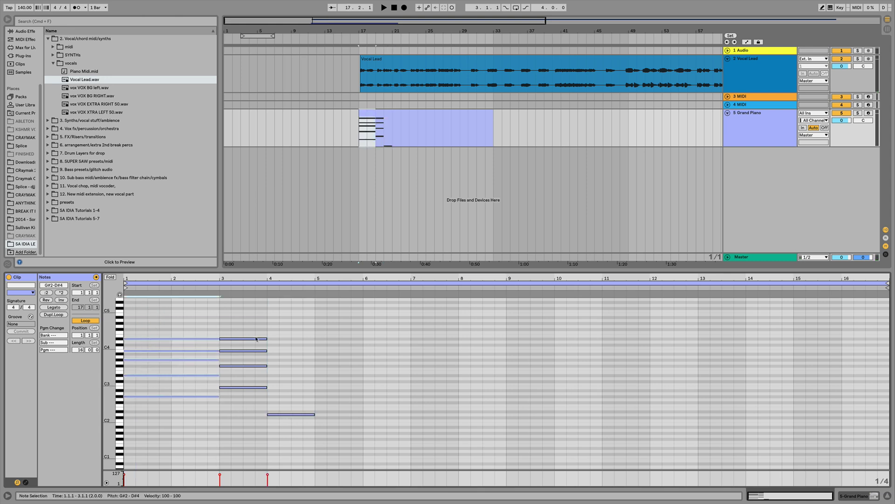
left_click_drag(267, 409, 247, 436)
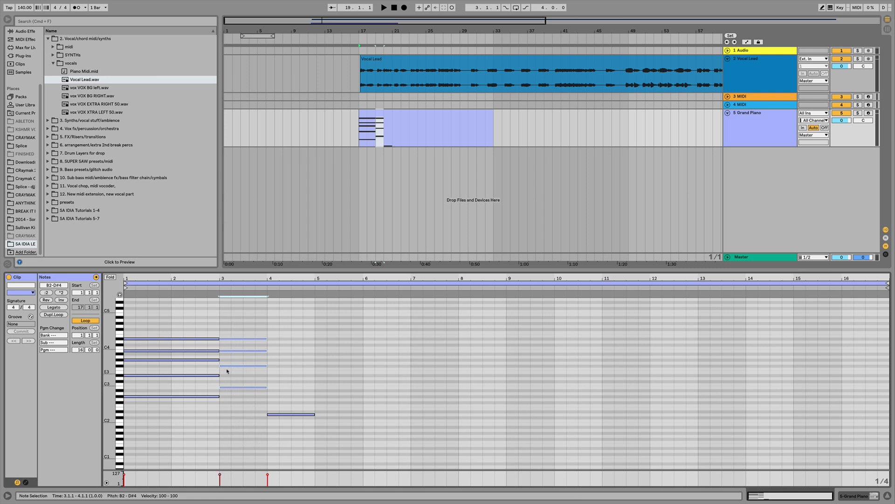
left_click(269, 421)
left_click(279, 415)
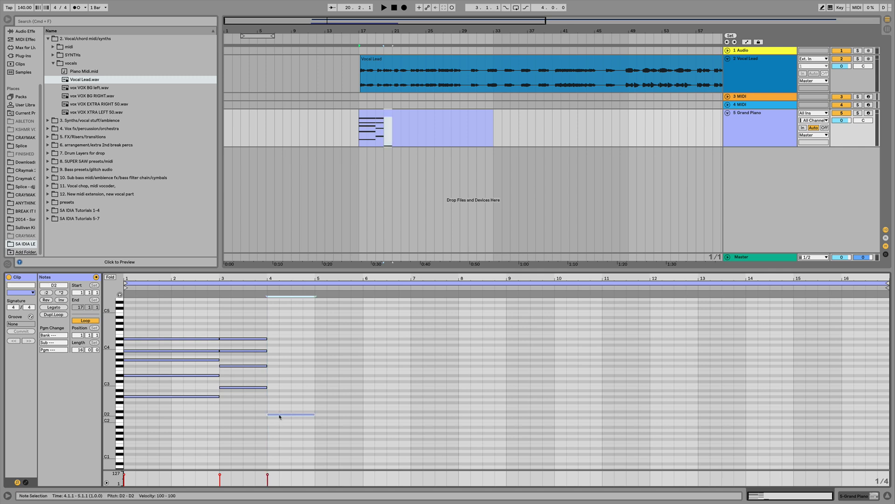
left_click_drag(279, 413, 280, 390)
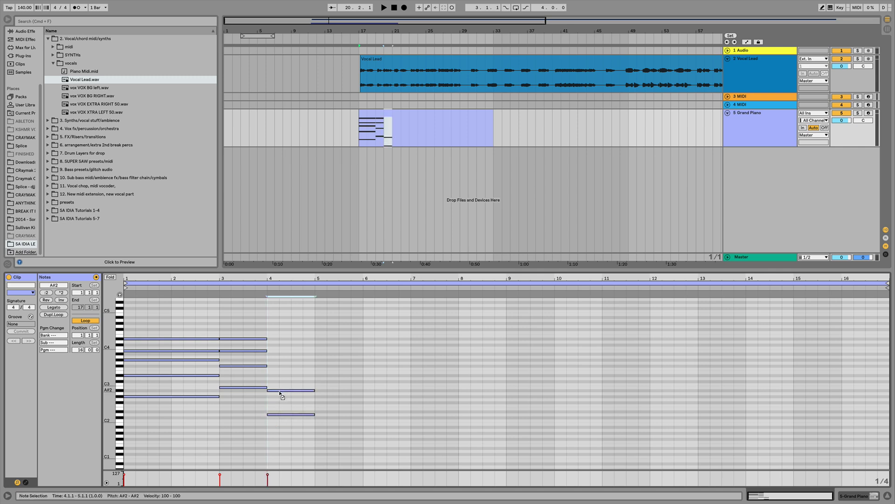
Add D#3 and F#3 to the third chord and play the progression
left_click(273, 414)
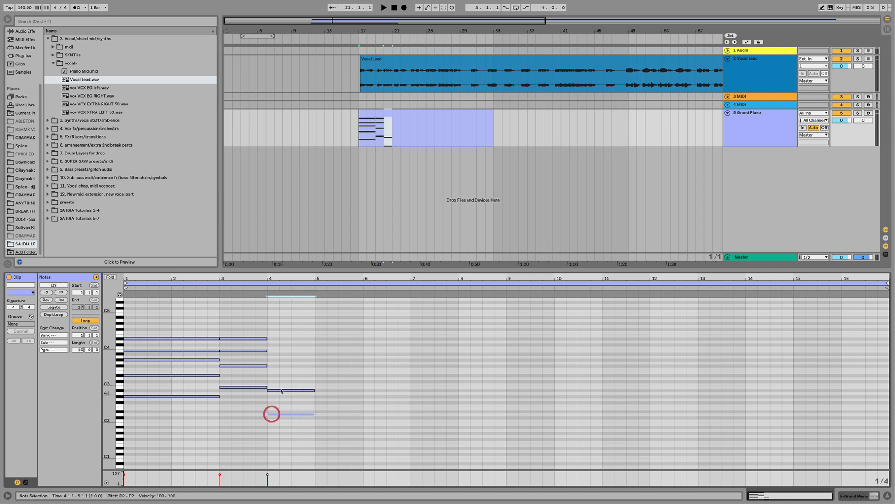
left_click_drag(277, 391, 278, 372)
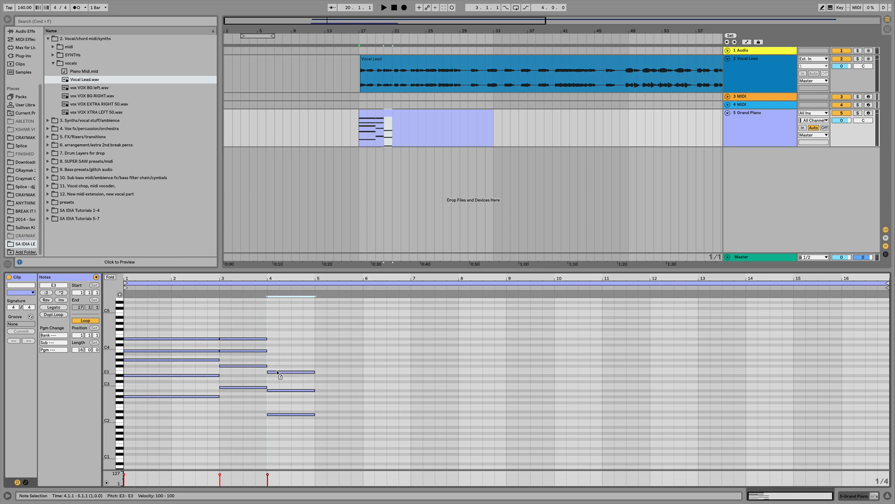
left_click_drag(277, 370, 278, 367)
key("space")
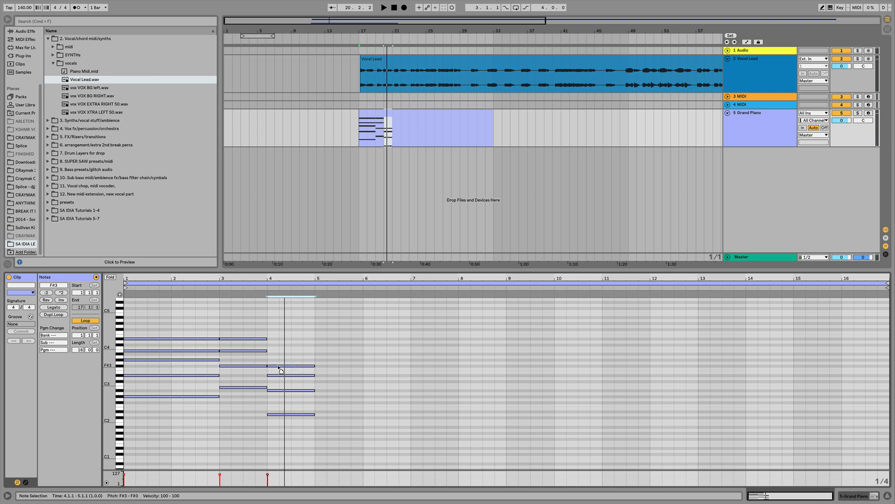
Raise the third chord's lowest note to D#2, add C#4 on top, and audition it
left_click(275, 376)
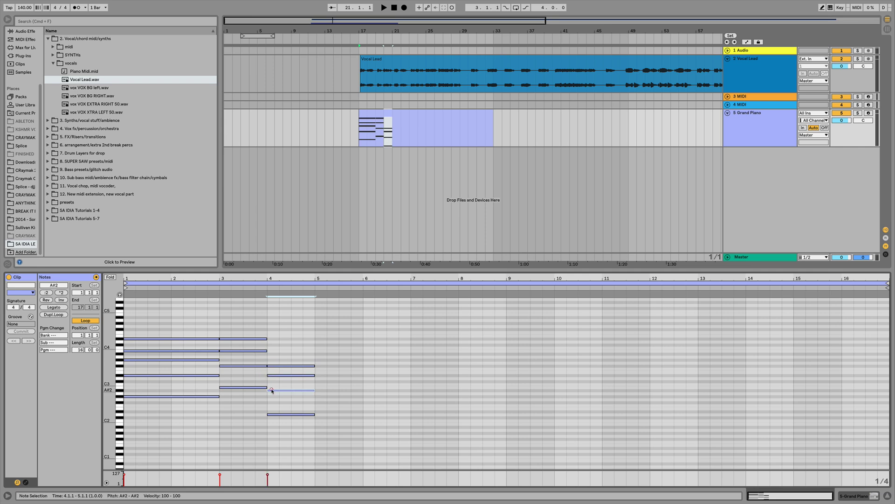
left_click(271, 414)
key("Up")
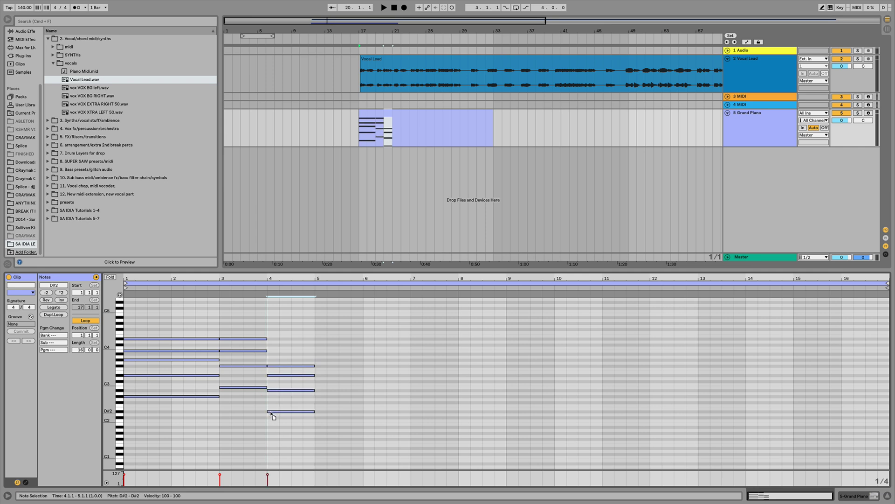
key("space")
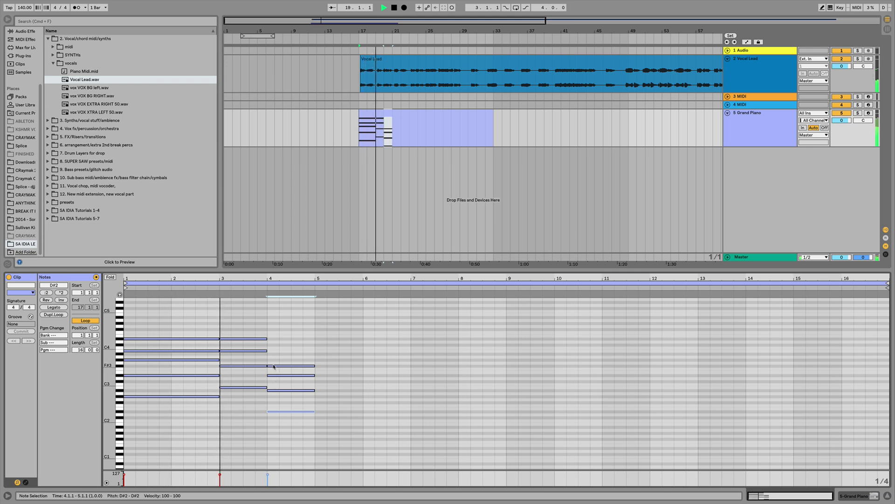
left_click_drag(273, 367, 276, 350)
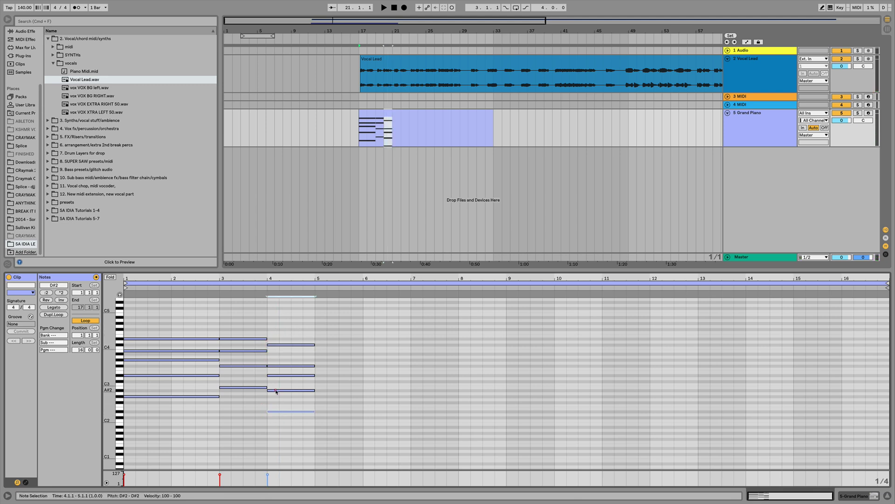
left_click(276, 390)
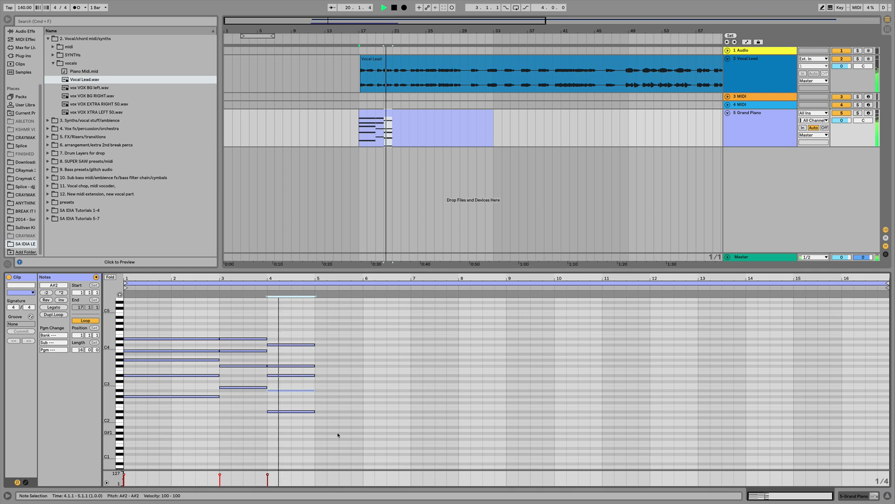
key("space")
Set all chord notes to velocity 127 and duplicate the four-bar progression three times to fill the 16-bar clip
left_click_drag(300, 428, 143, 318)
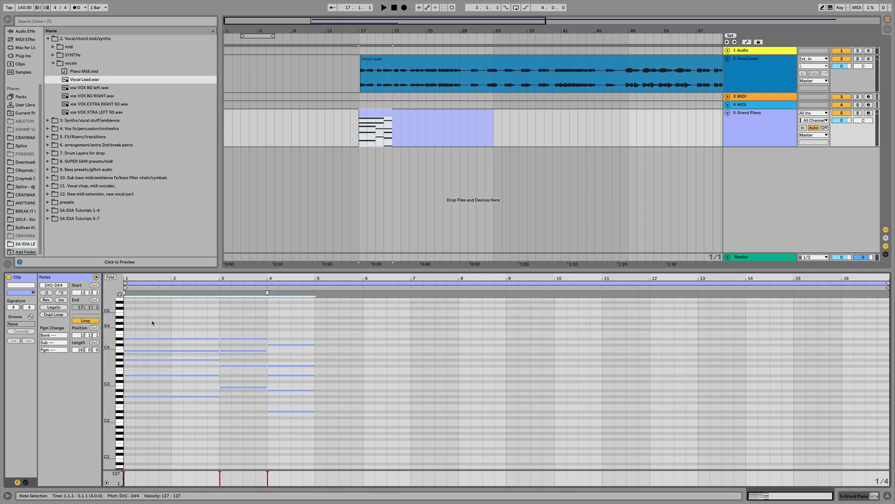
left_click_drag(132, 317, 296, 447)
key("super+d")
key("super+d")
key("super+d")
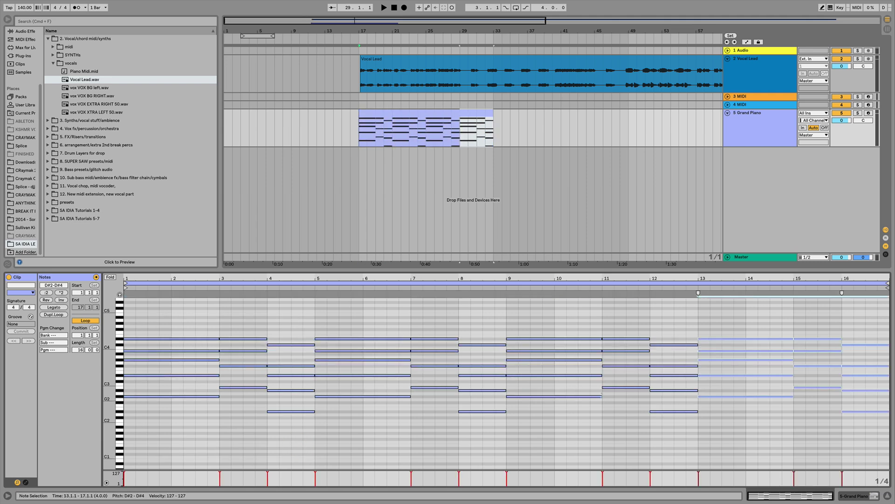
During playback from bar 16, lower the Grand Piano track's volume to -4.9 dB and its Release to 18
left_click(349, 116)
key("space")
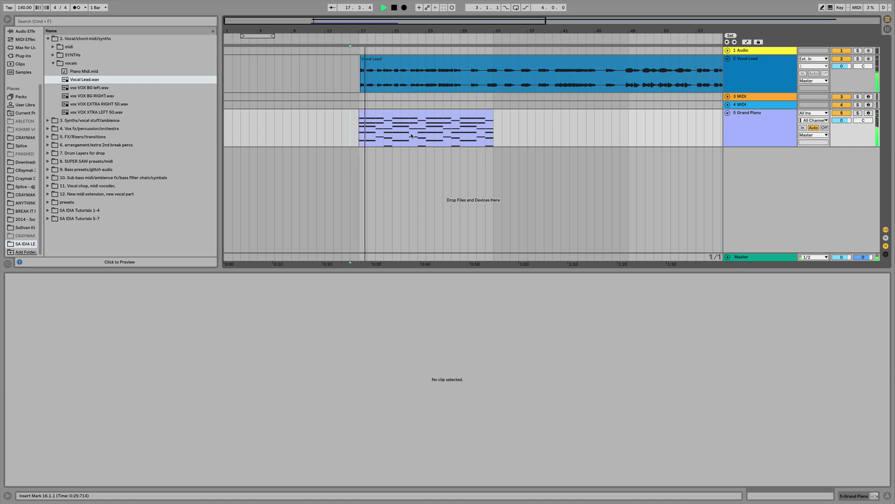
left_click_drag(846, 120, 847, 131)
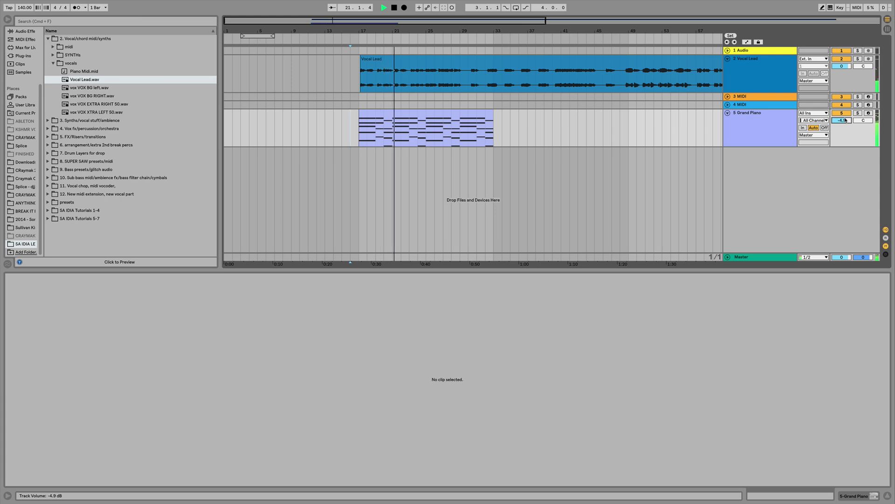
left_click(772, 122)
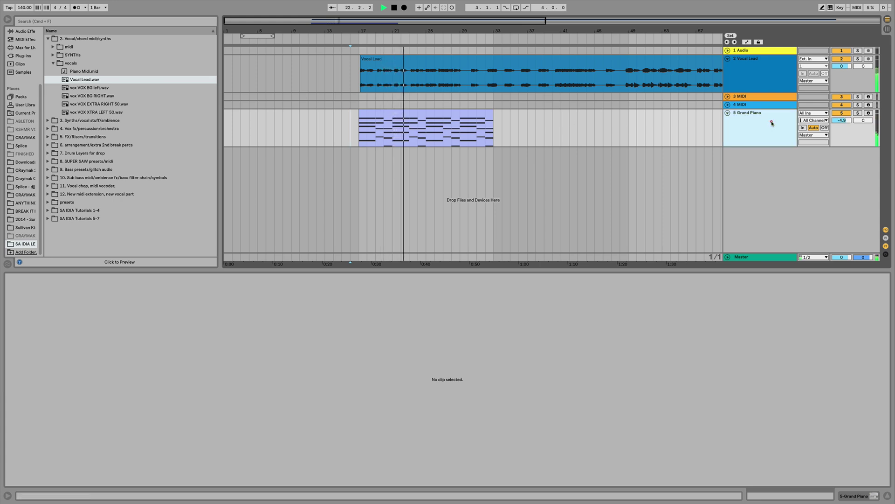
left_click_drag(51, 471, 50, 475)
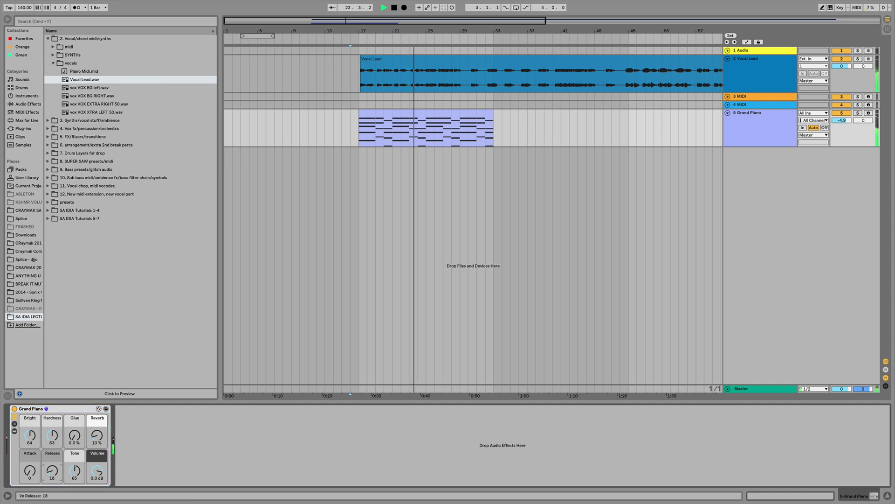
Shorten the third repetition's opening chord in the Grand Piano clip so that it starts at bar 10 instead of bar 9
double_click(446, 123)
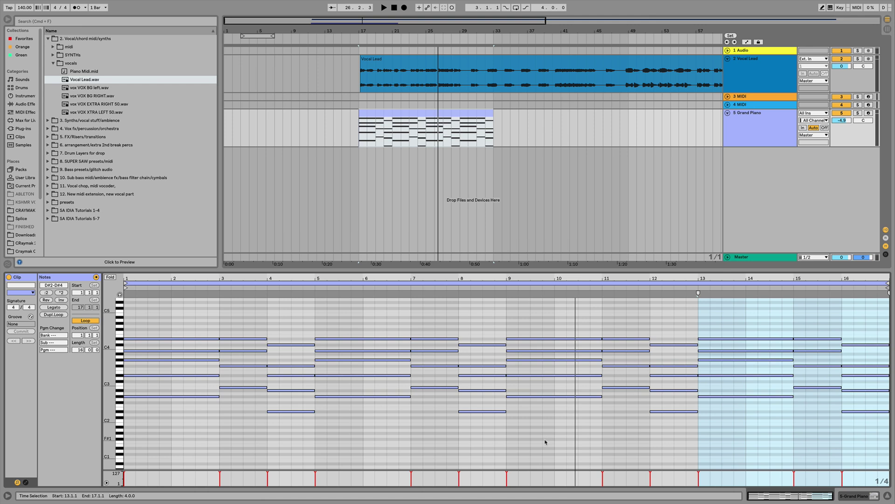
left_click_drag(545, 433, 546, 321)
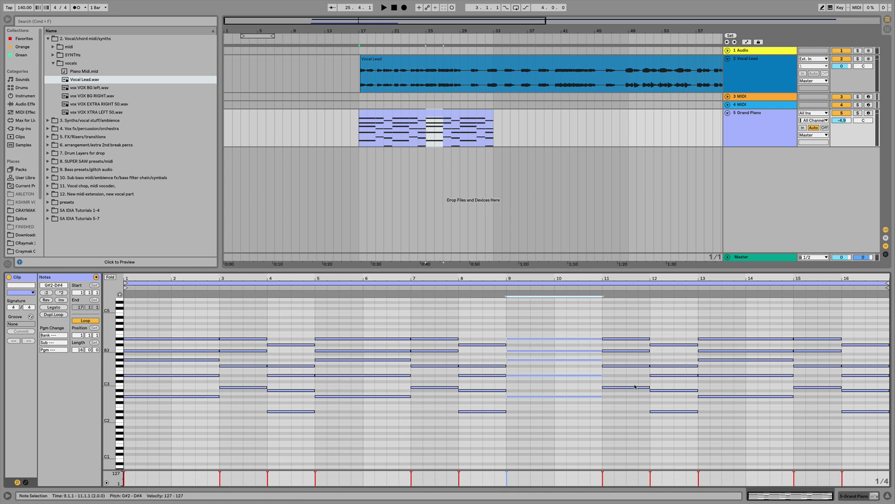
left_click_drag(602, 395, 580, 395)
key("ctrl+z")
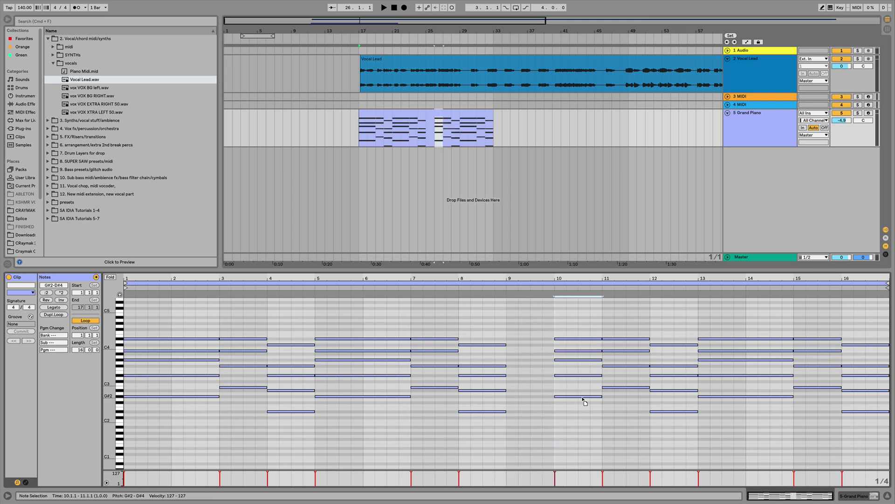
left_click(511, 411)
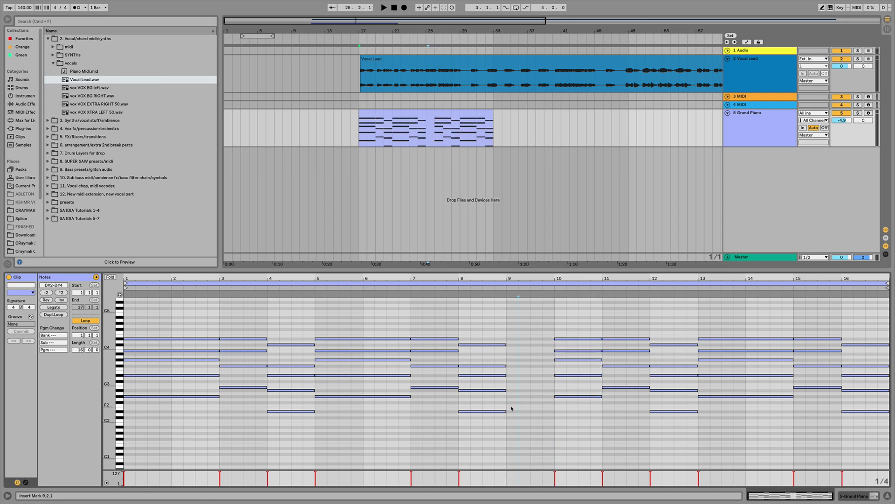
Build a one-bar chord at bar 9 from E2, B2 and higher notes up to E4, auditioning from bar 24
left_click(493, 412)
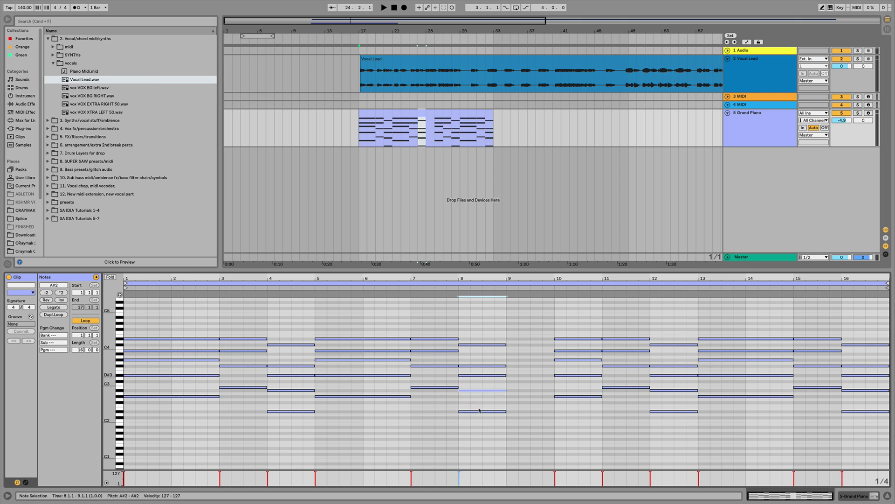
left_click_drag(467, 413, 521, 409)
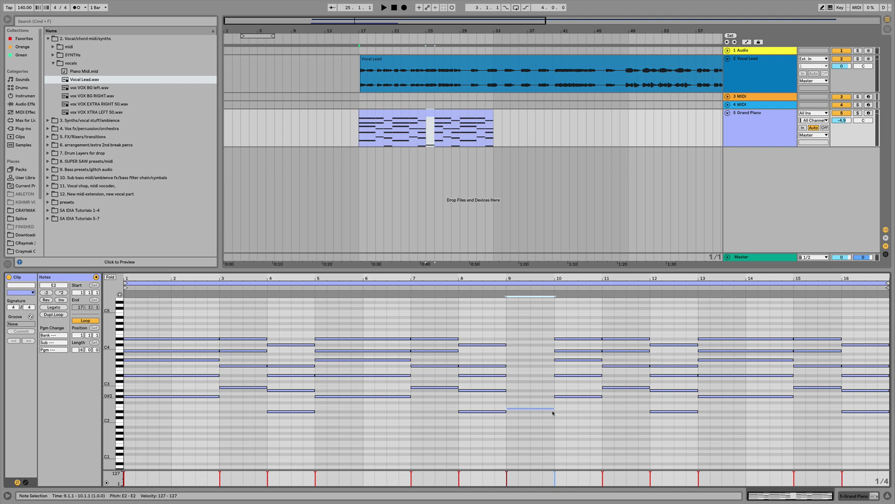
double_click(509, 390)
left_click_drag(510, 391, 554, 387)
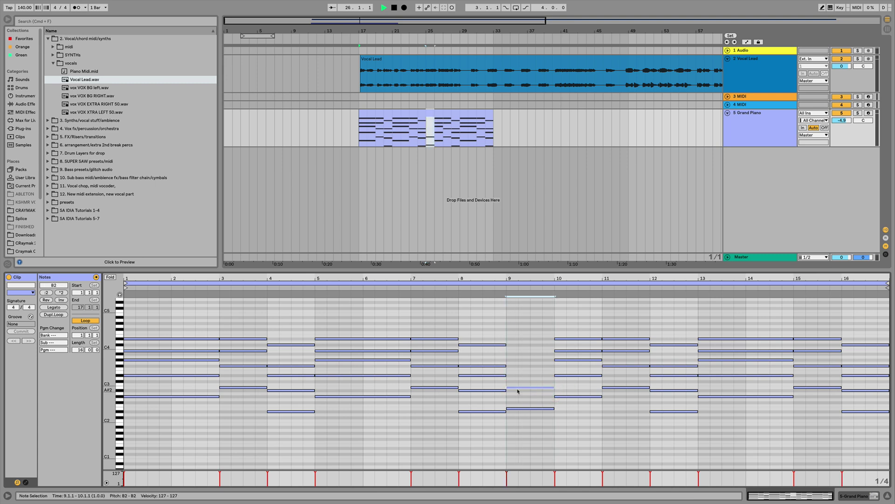
left_click(414, 143)
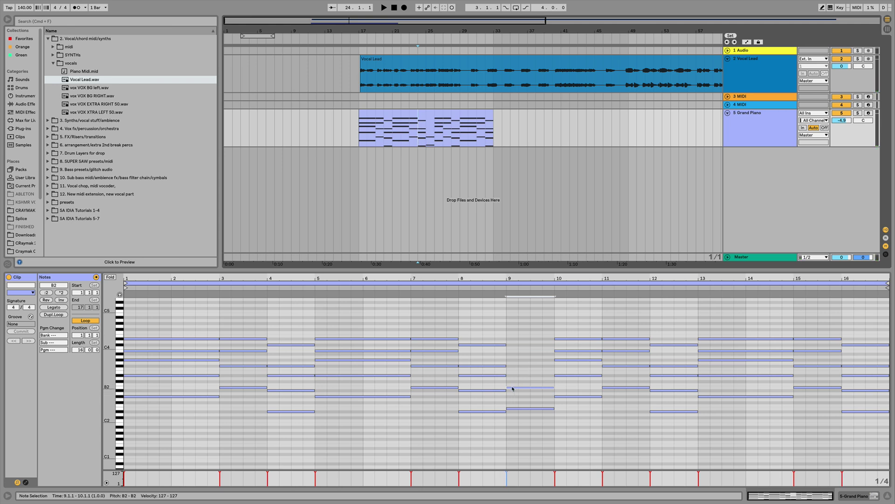
key("space")
left_click_drag(512, 388, 514, 336)
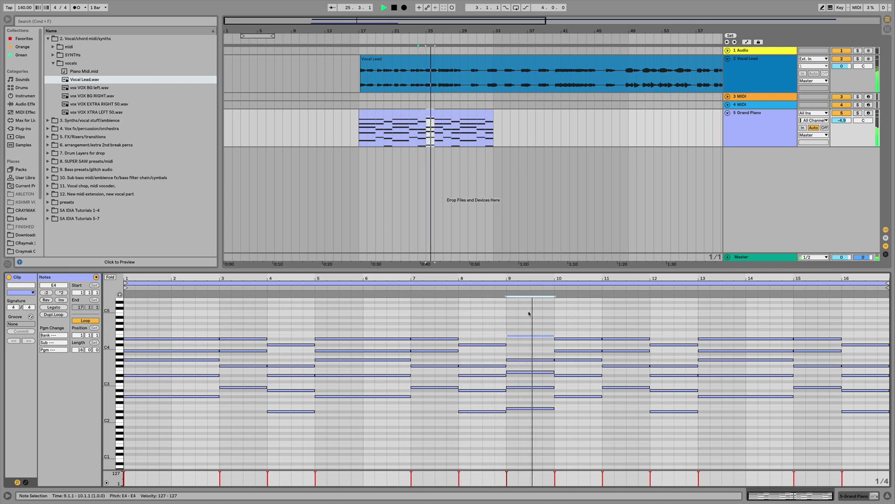
Lower the Grand Piano's Release to 1 and its Reverb to 6.6%, and stop playback
left_click(741, 133)
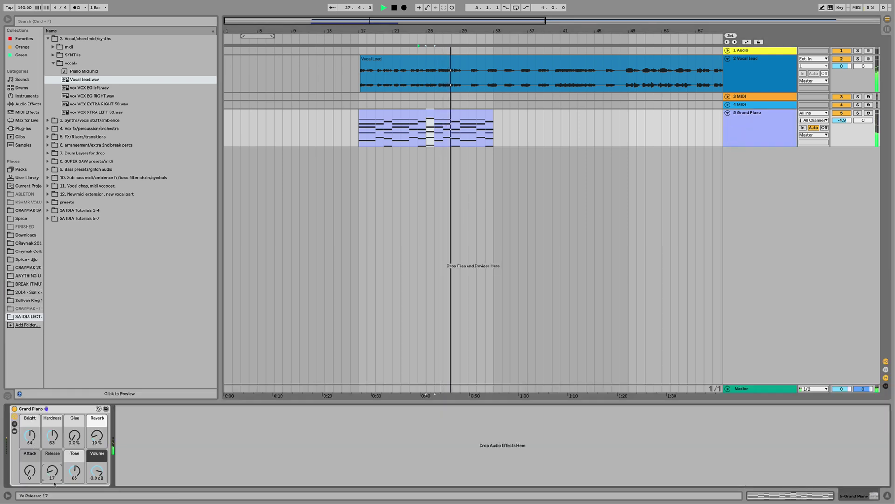
left_click_drag(52, 471, 52, 482)
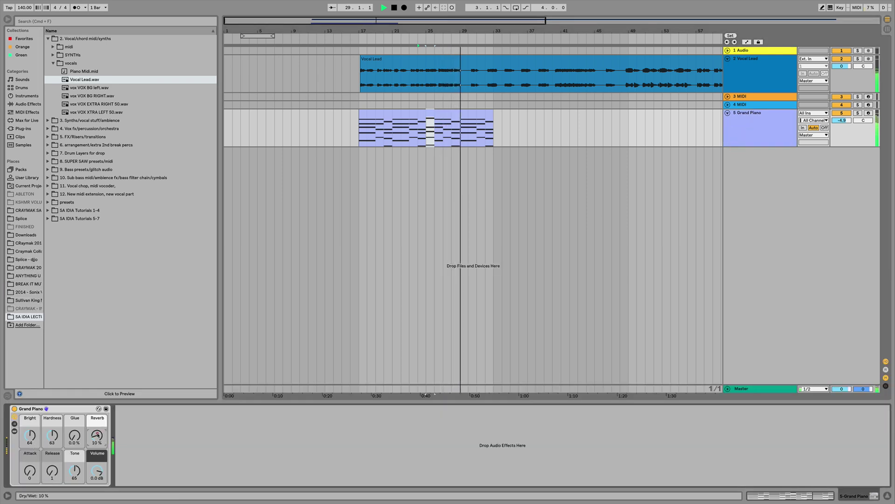
key("space")
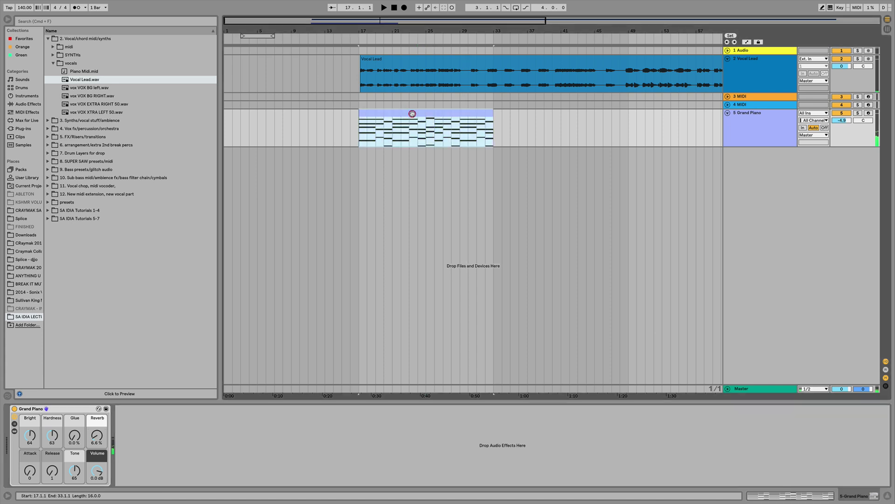
Examine the MIDI controller envelope choices for the Grand Piano clip and return to its notes
double_click(410, 114)
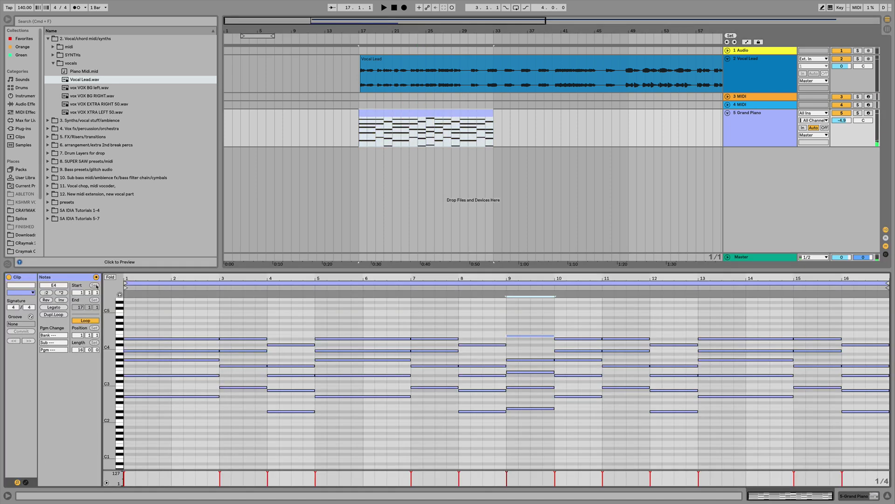
left_click(26, 481)
left_click(116, 293)
scroll(138, 224, "down", 10)
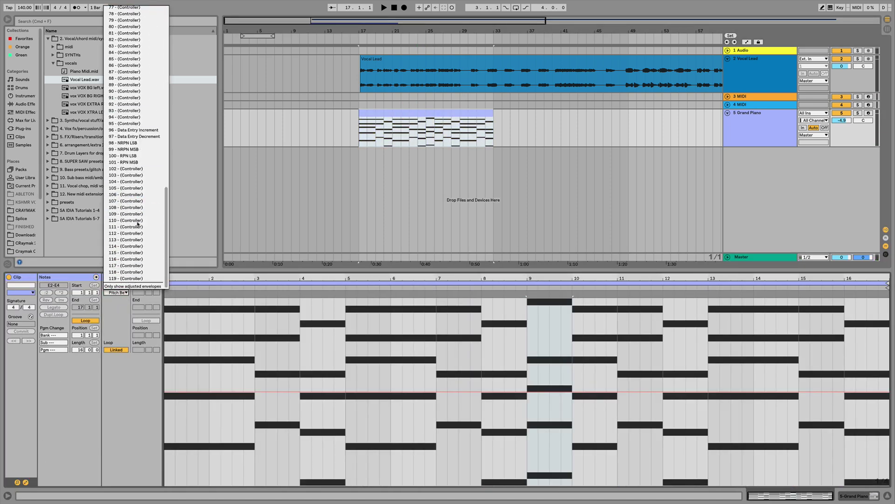
scroll(138, 225, "up", 10)
left_click(25, 482)
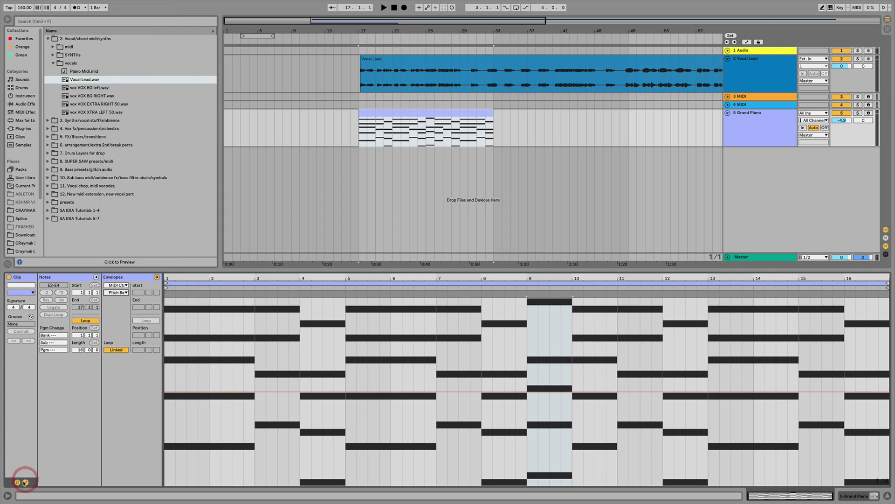
left_click(25, 482)
left_click(310, 118)
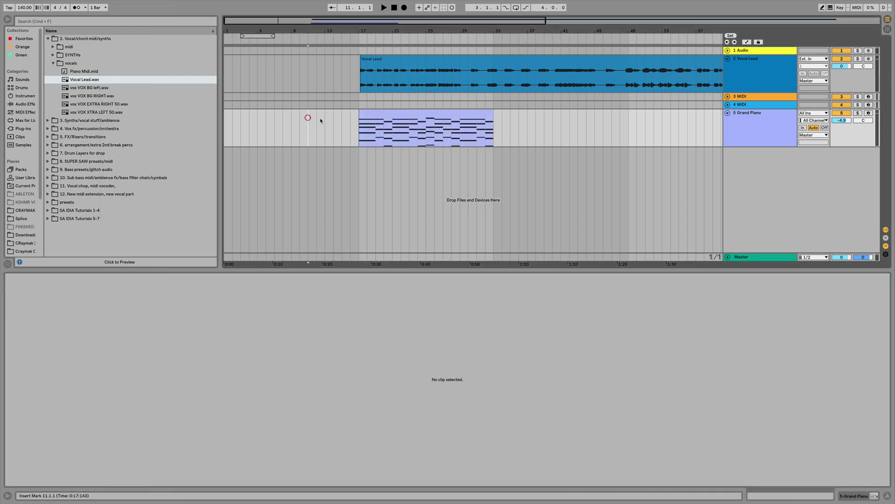
left_click(410, 122)
left_click(743, 126)
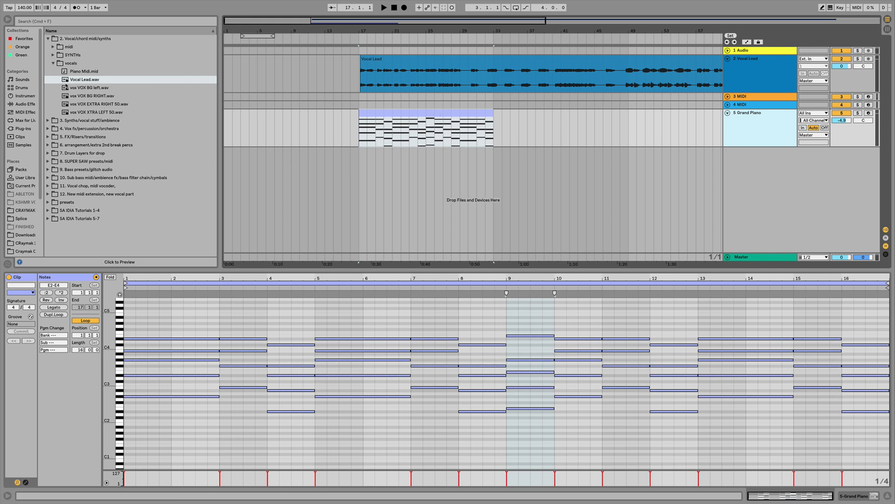
Add the preset CRAYMAK PIANO without Airy EFFECTS.adg from the SYNTHs folder as a new track and close its Kontakt window
left_click(53, 55)
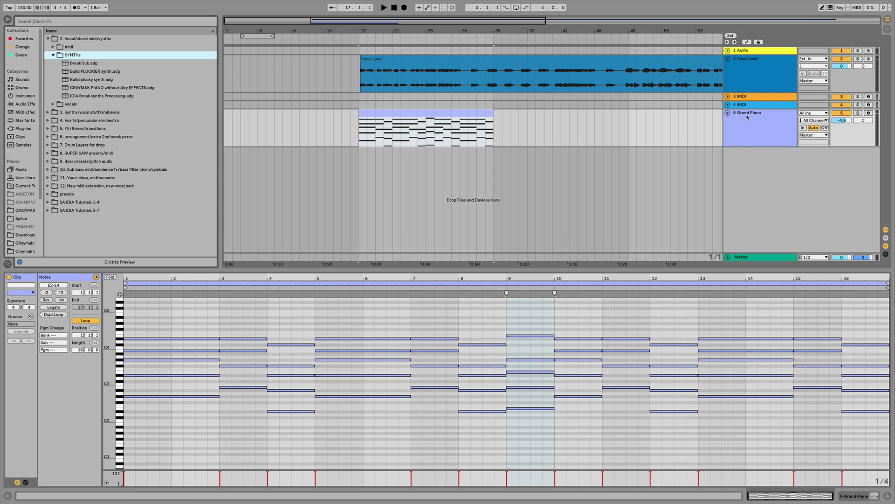
left_click(95, 89)
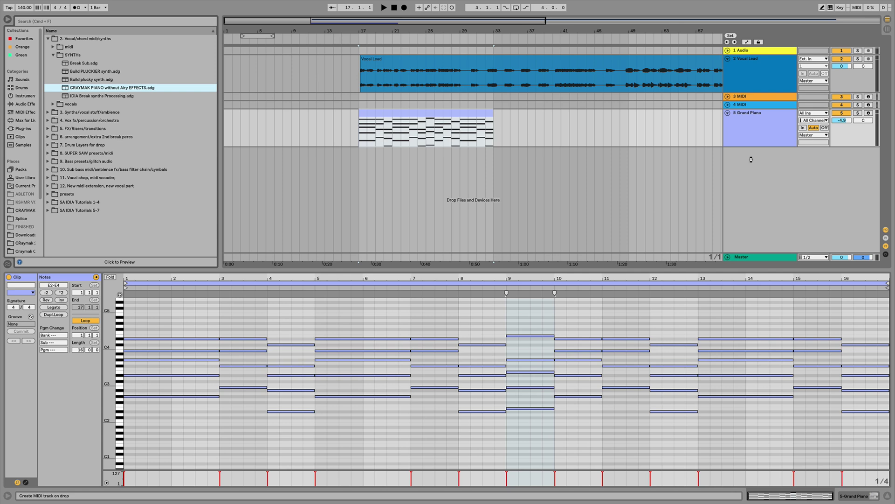
left_click_drag(751, 159, 751, 160)
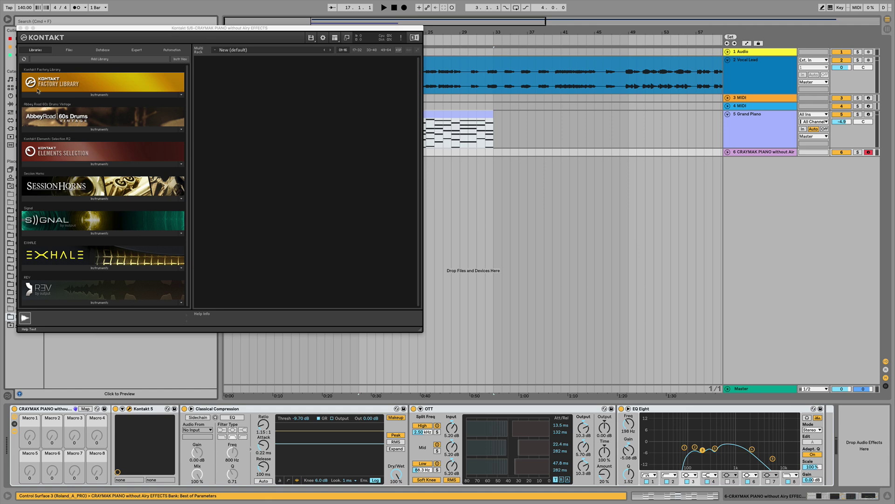
left_click(20, 28)
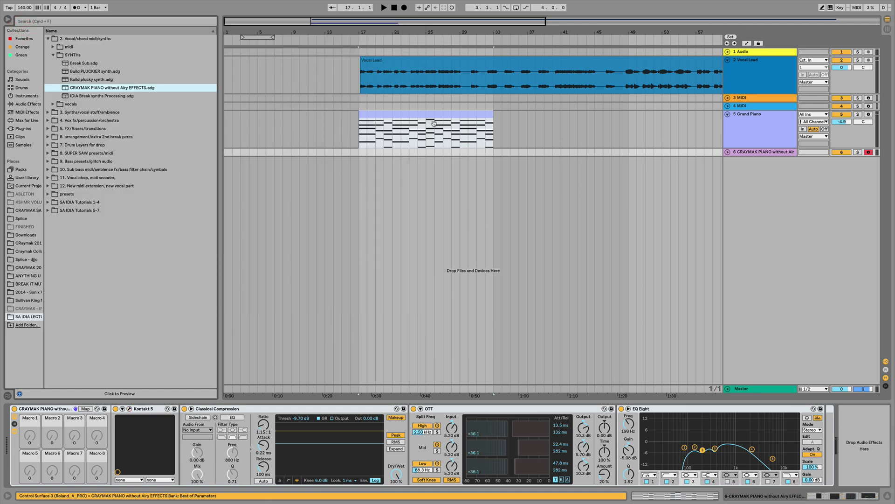
Move the chord clip onto the CRAYMAK PIANO track and delete the Grand Piano track
left_click_drag(434, 124, 432, 152)
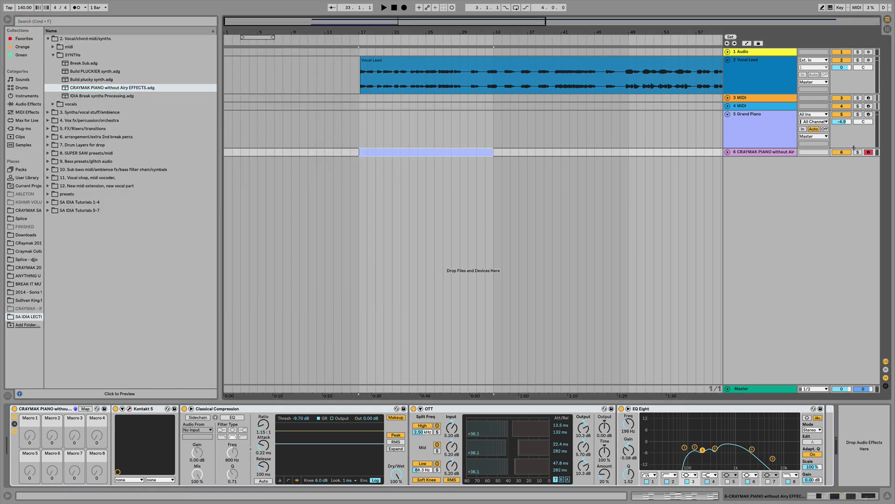
left_click(760, 128)
key("Delete")
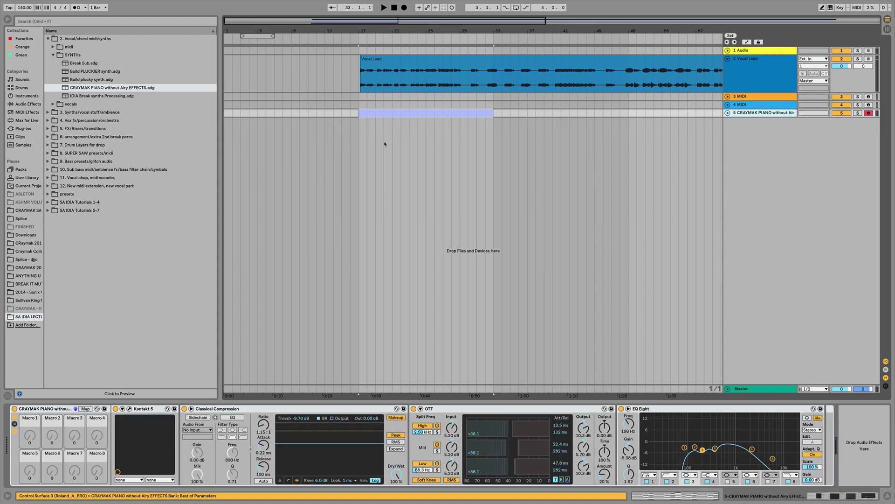
Solo the CRAYMAK PIANO track, play its chords, and unfold the track
left_click(392, 112)
left_click(858, 113)
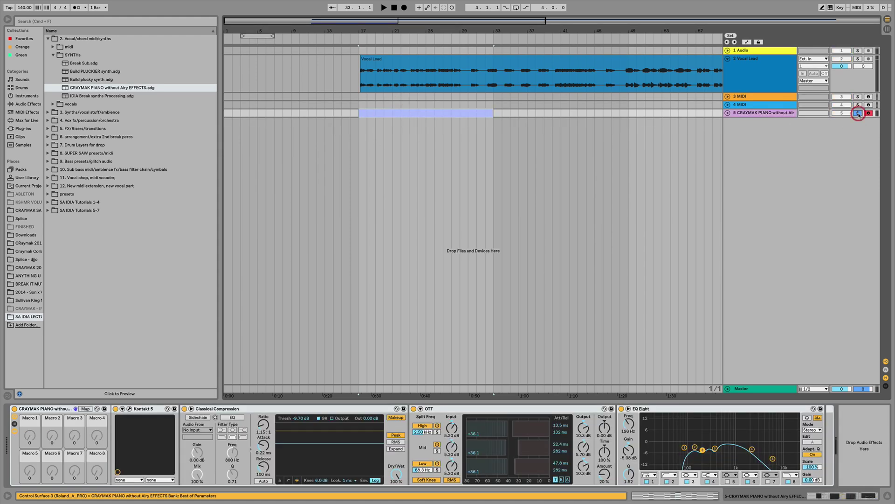
key("space")
left_click(727, 113)
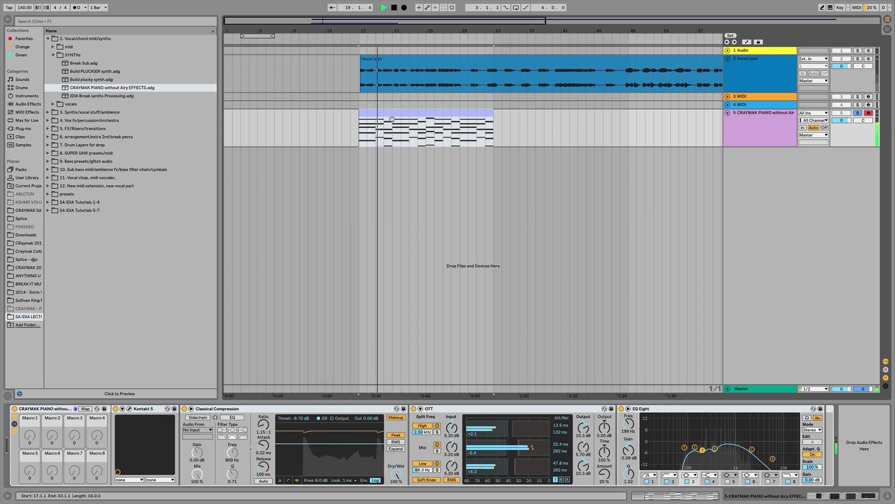
Try velocity 21 on all the chord notes and raise them to 77 during playback
double_click(409, 112)
key("space")
left_click_drag(160, 318, 894, 493)
left_click_drag(175, 397, 175, 429)
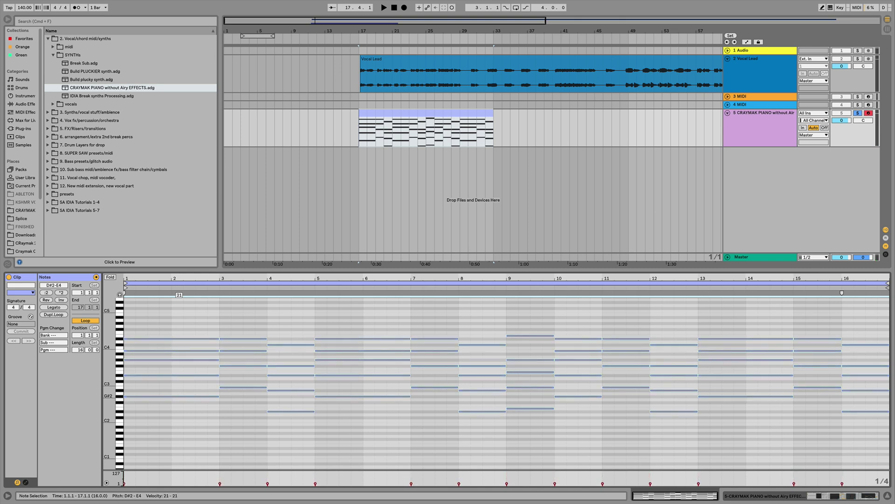
key("space")
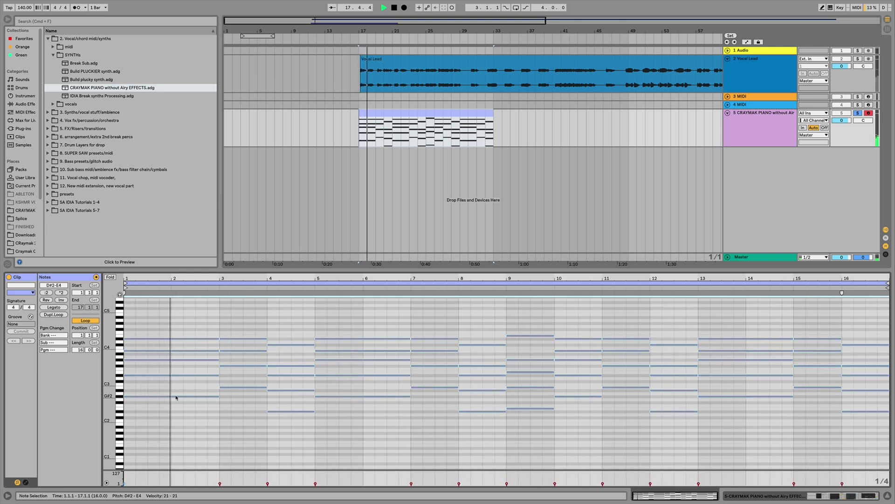
left_click_drag(176, 397, 176, 374)
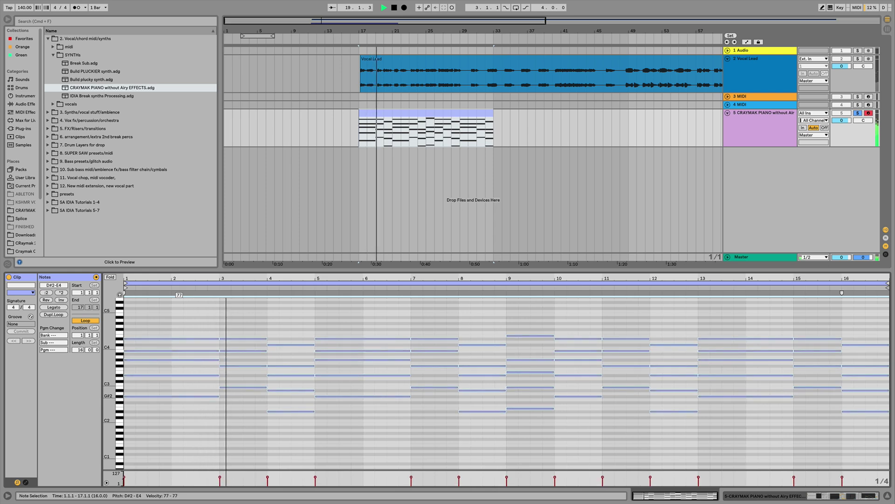
Review the CRAYMAK PIANO track's device chain and look through the Compressor and Multiband Dynamics presets among the audio effects
left_click(748, 119)
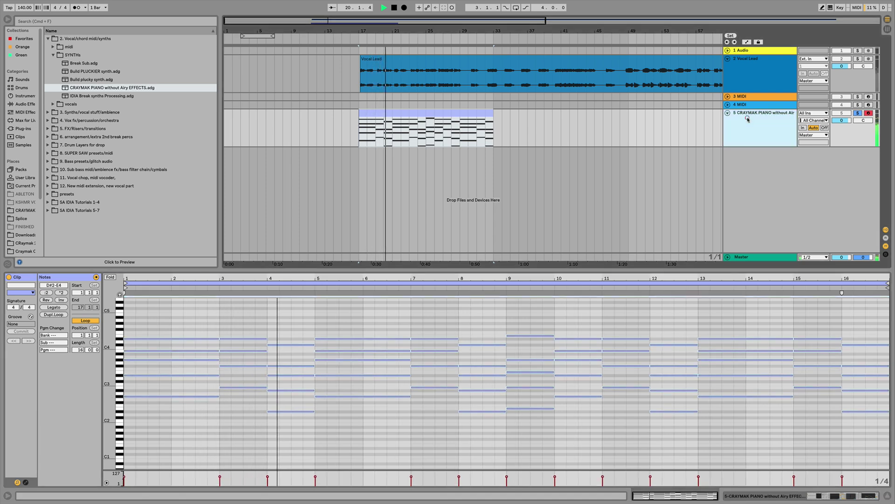
left_click(748, 119)
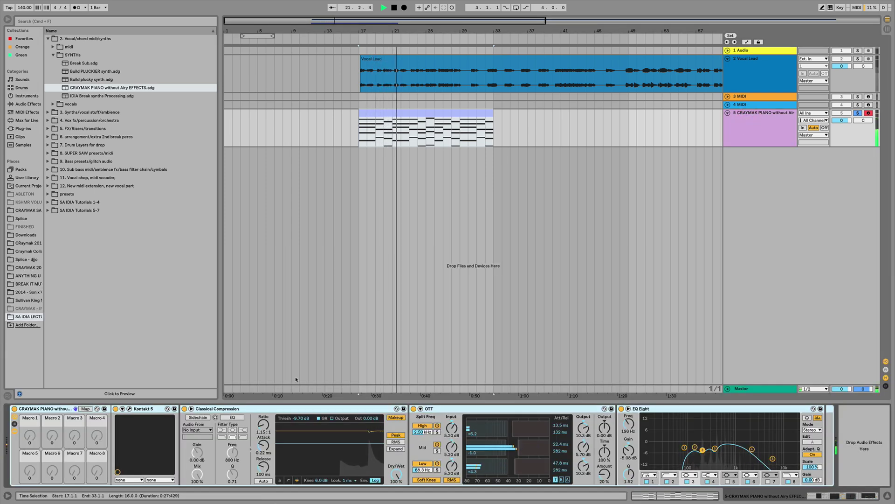
key("space")
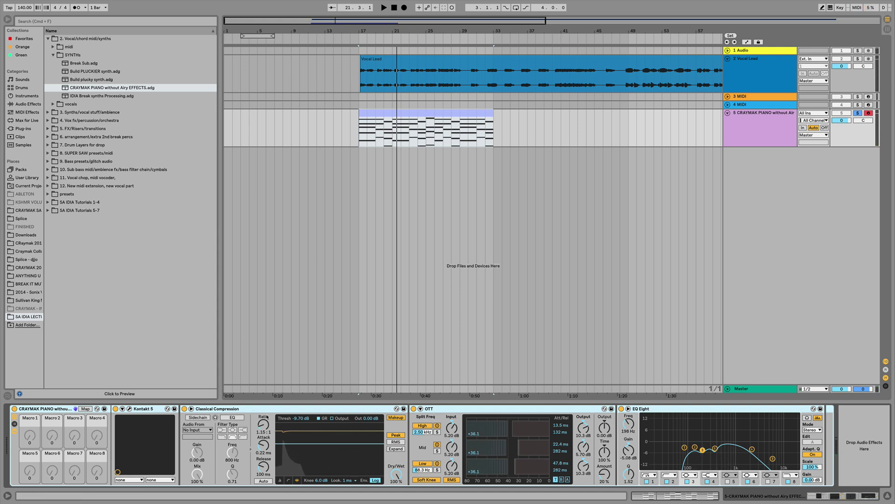
left_click(209, 409)
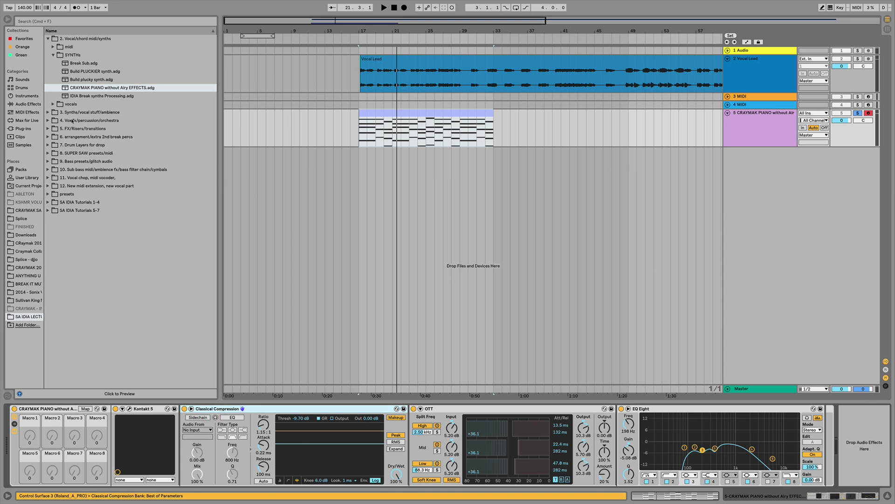
left_click(41, 103)
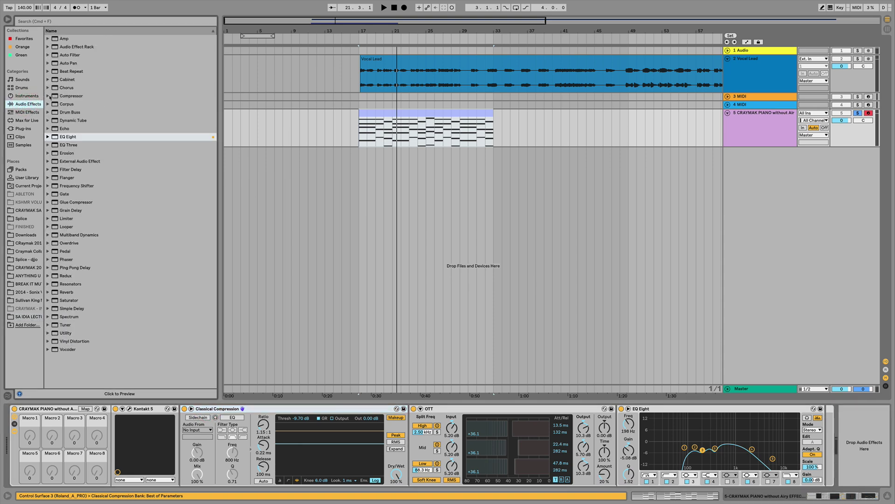
left_click(48, 96)
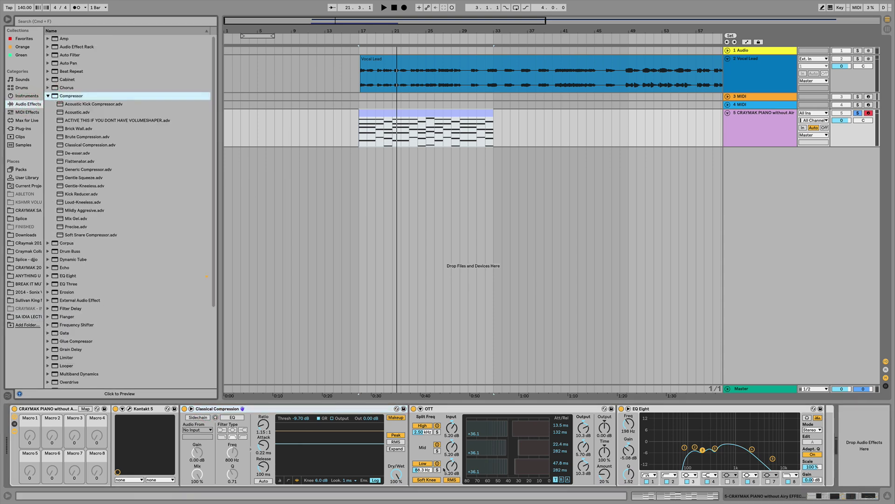
left_click(47, 96)
left_click(48, 235)
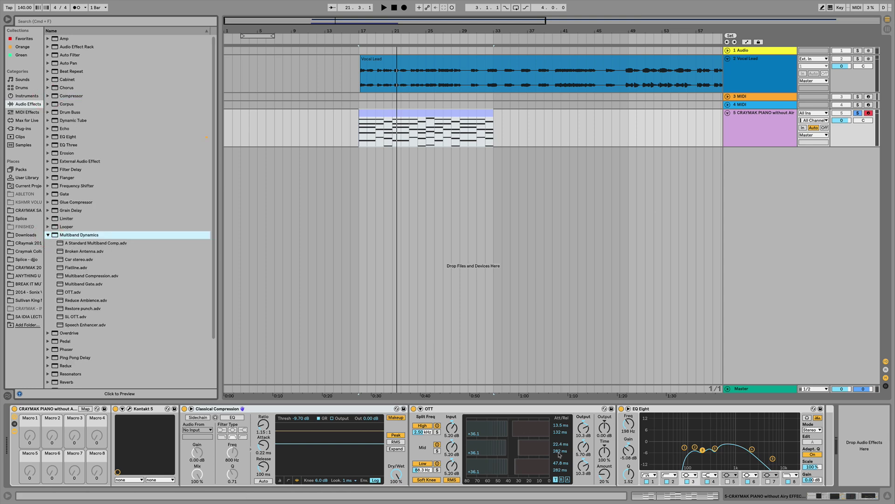
Compare the piano's sound in EQ Eight with the high-frequency band 8 switched off and back on during playback
left_click(670, 409)
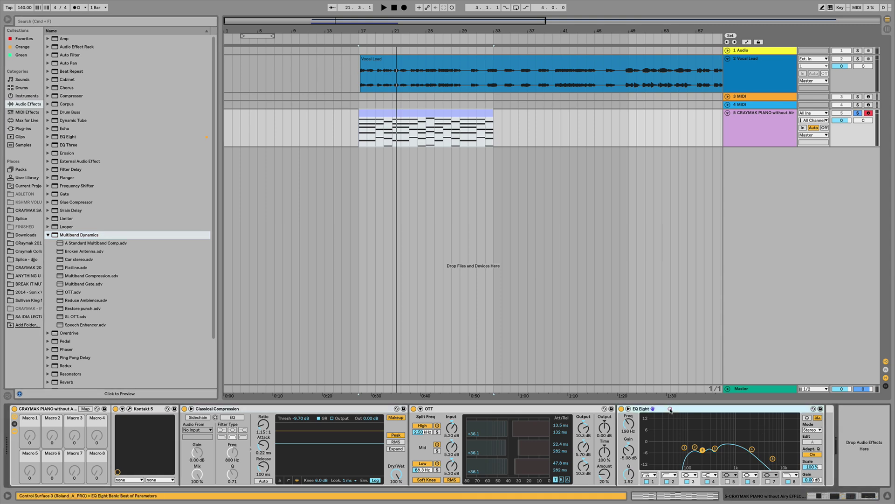
left_click(48, 235)
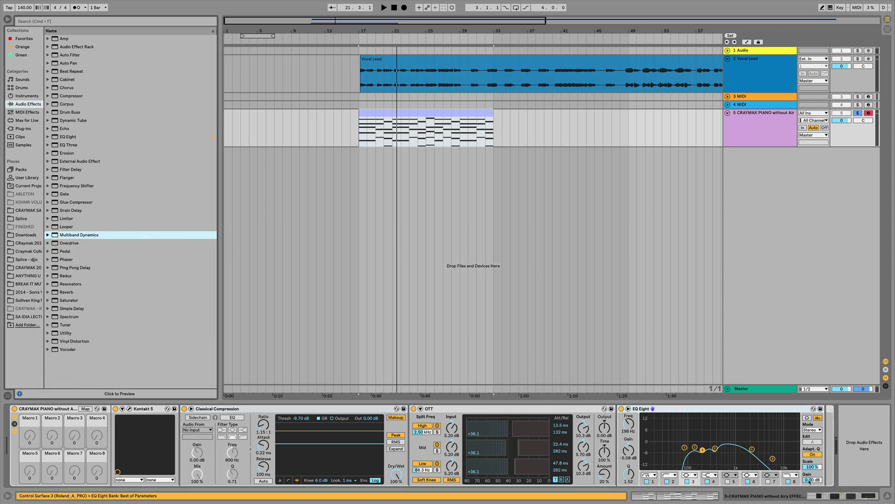
left_click(789, 481)
key("space")
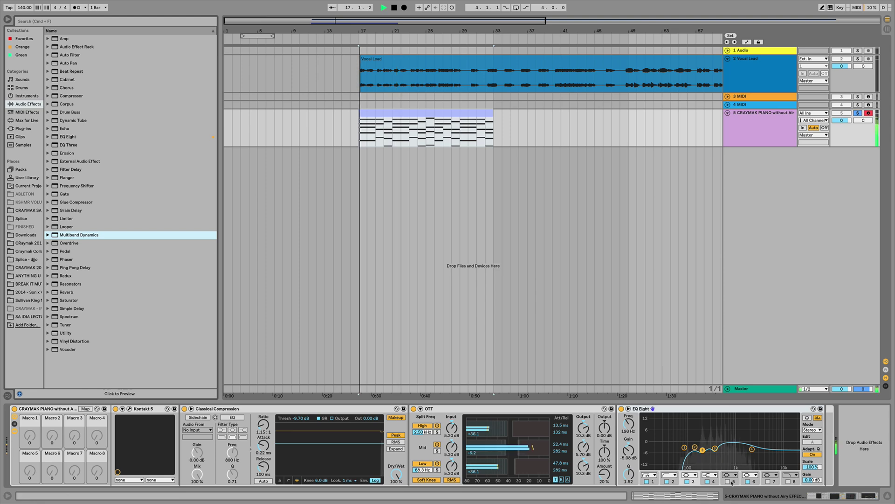
left_click(788, 481)
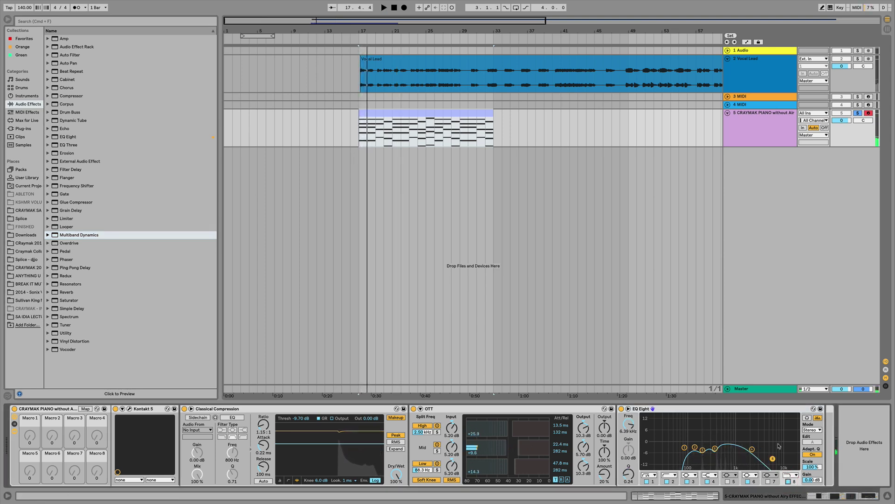
Set EQ Eight band 6 on the piano to 391 Hz and -3.10 dB while listening to the chords
left_click(703, 450)
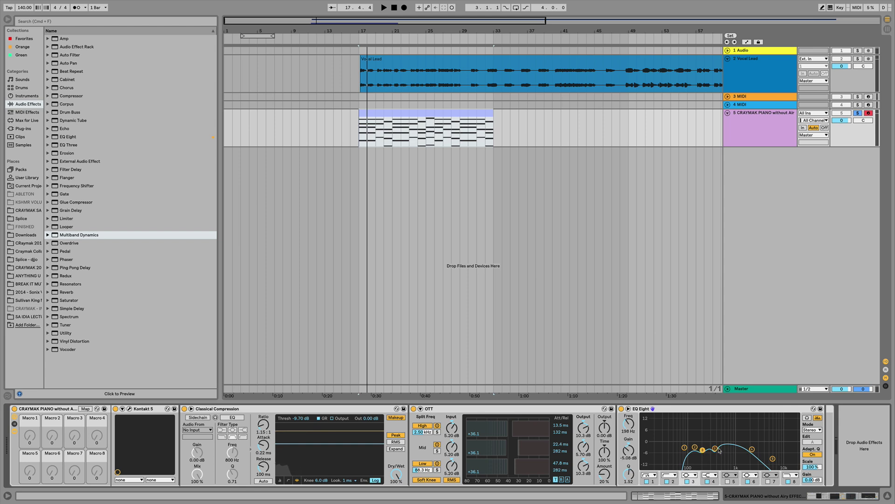
left_click(716, 449)
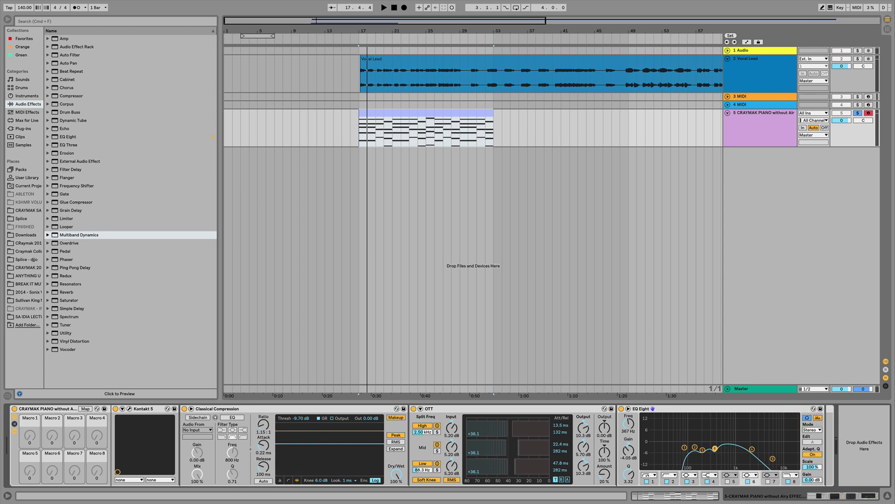
key("space")
mouse_move(715, 449)
left_mouse_down()
mouse_move(716, 415)
mouse_move(716, 446)
left_mouse_up()
key("space")
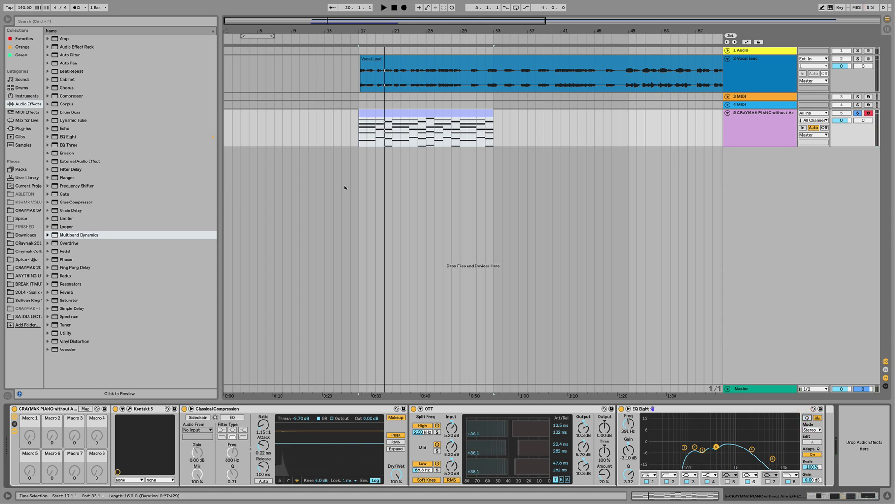
key("space")
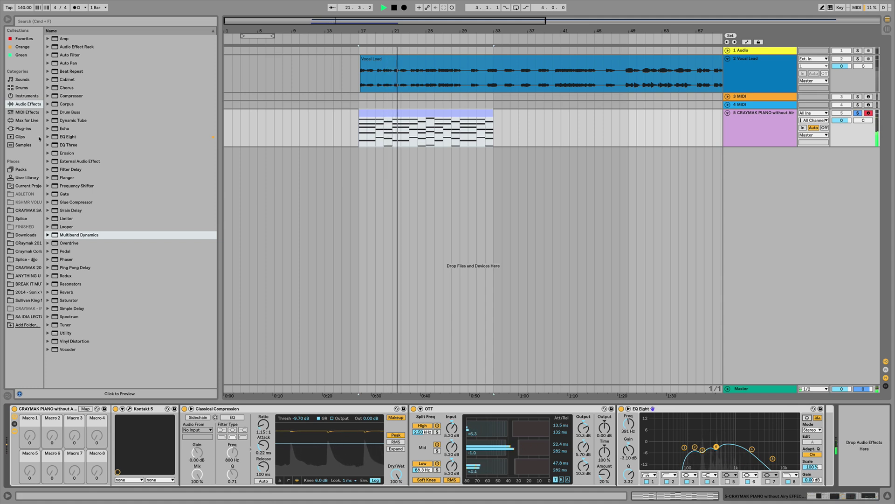
Find the Audio Units version of Serum among the plug-ins and load it onto the empty MIDI track 4
left_click(765, 124)
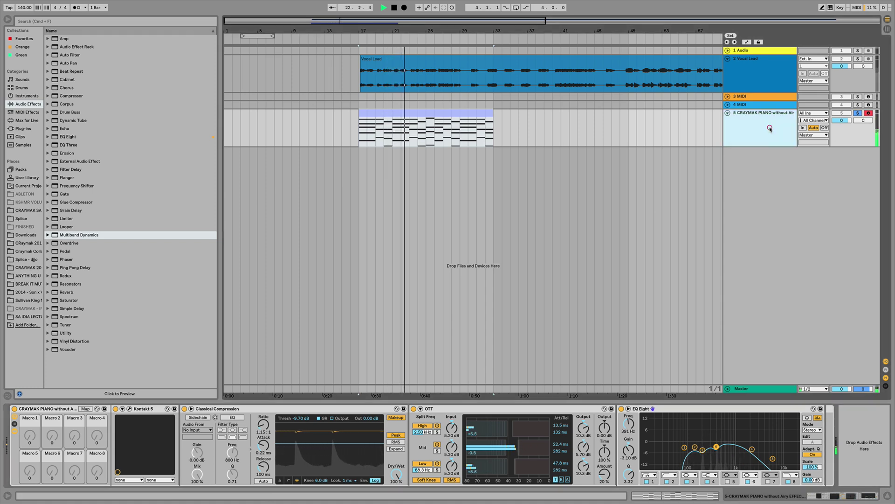
left_click(749, 106)
left_click(23, 128)
left_click(49, 20)
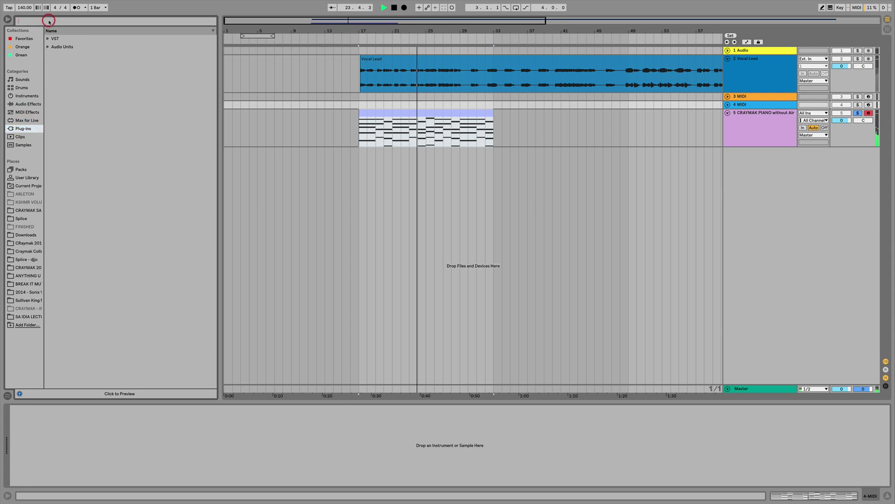
type("serum")
left_click(47, 47)
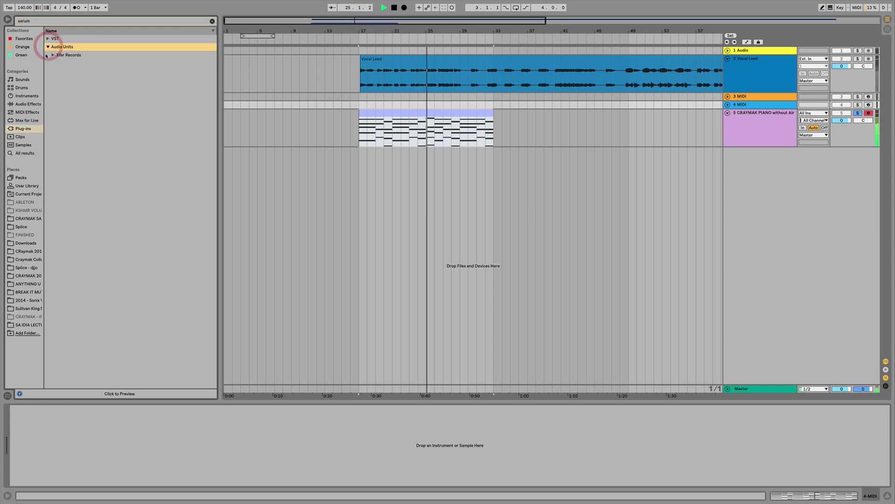
left_click(52, 55)
left_click_drag(75, 71, 739, 105)
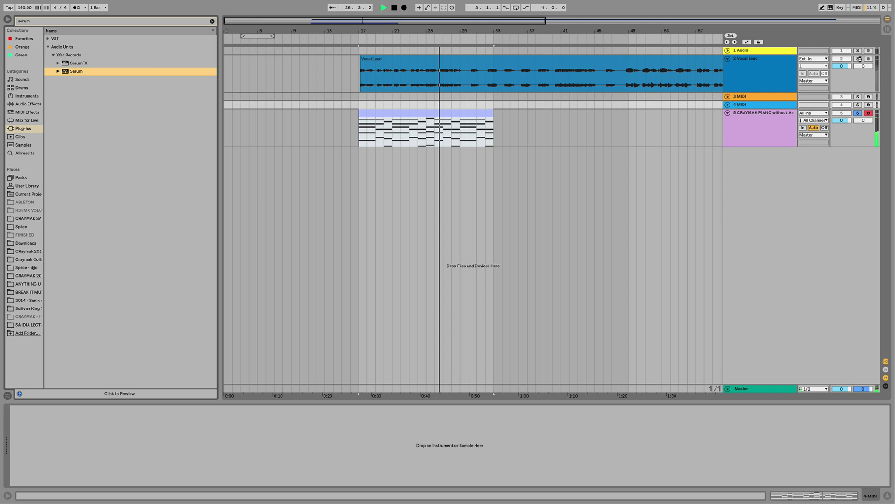
Solo the Vocal Lead track together with the piano, close the Serum window, and stop playback after listening
left_click(857, 59)
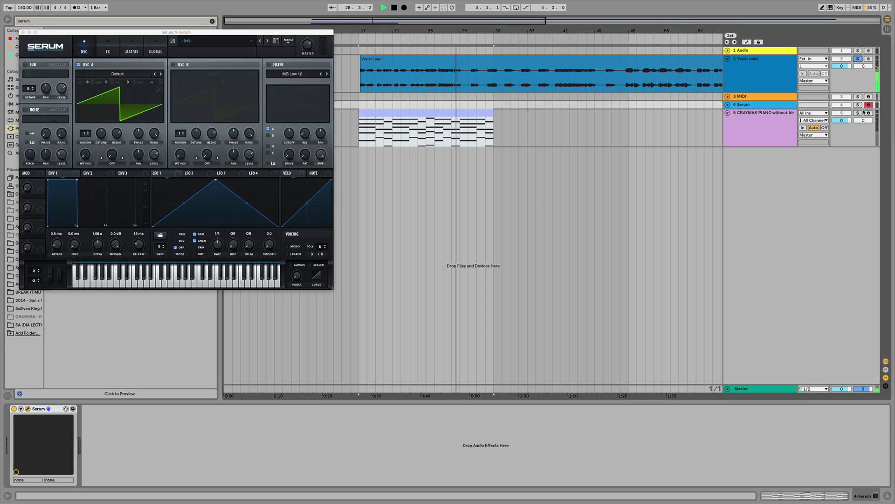
left_click(22, 32)
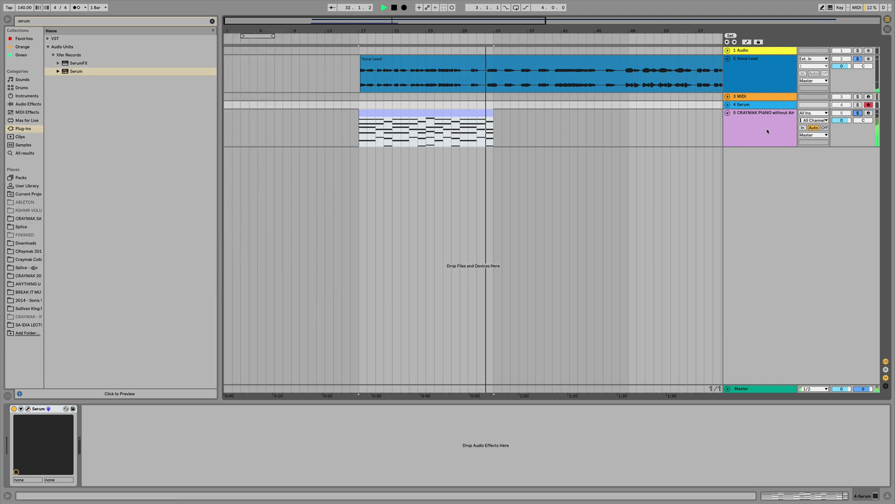
key("space")
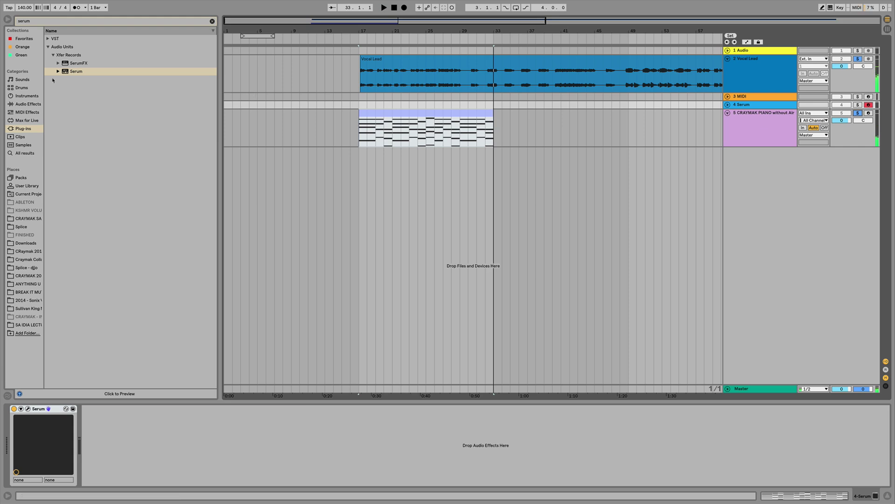
Clear the browser search, look through the "2. Vocal/chord midi/synths" midi folder, and open the Serum window on track 4
left_click(25, 325)
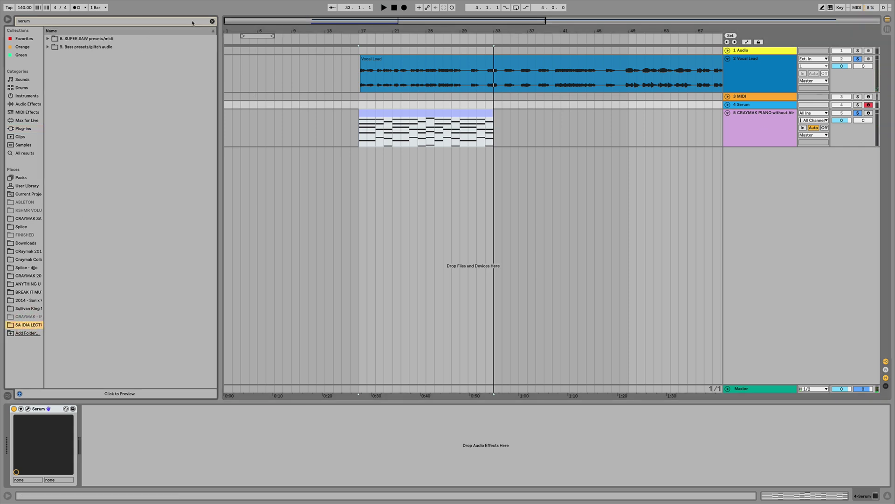
left_click(213, 22)
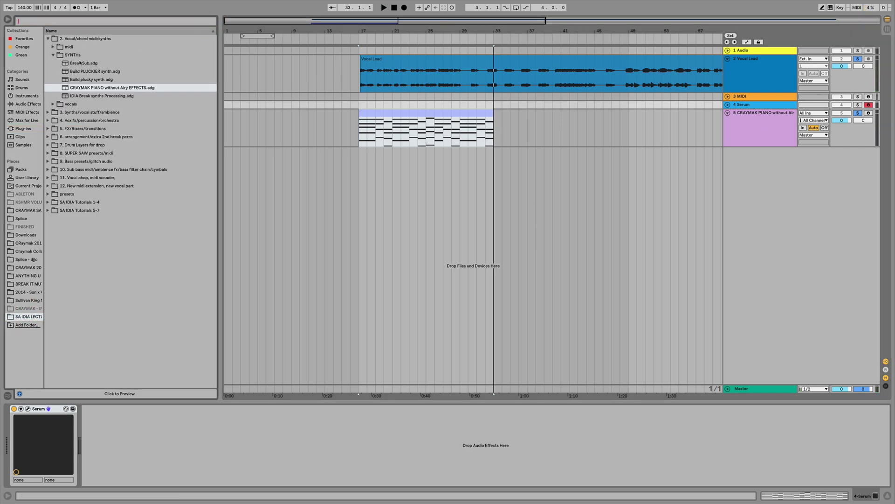
left_click(53, 55)
left_click(54, 47)
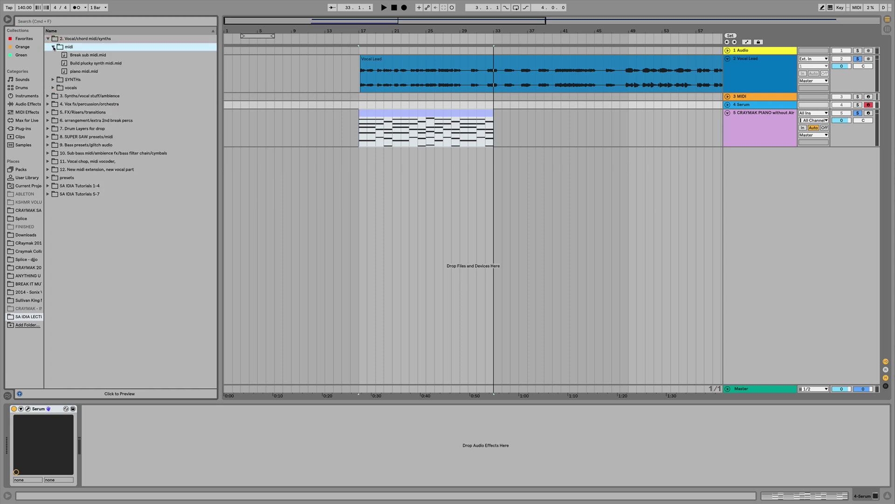
left_click(54, 47)
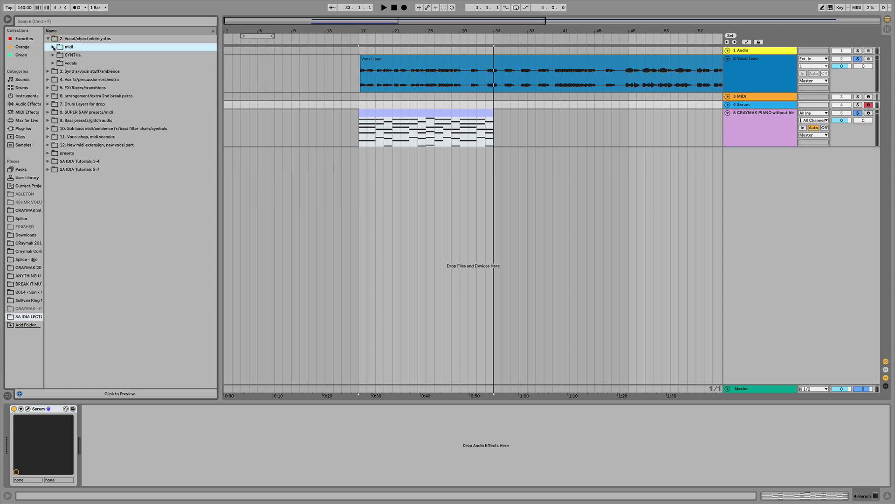
left_click(754, 104)
left_click(28, 408)
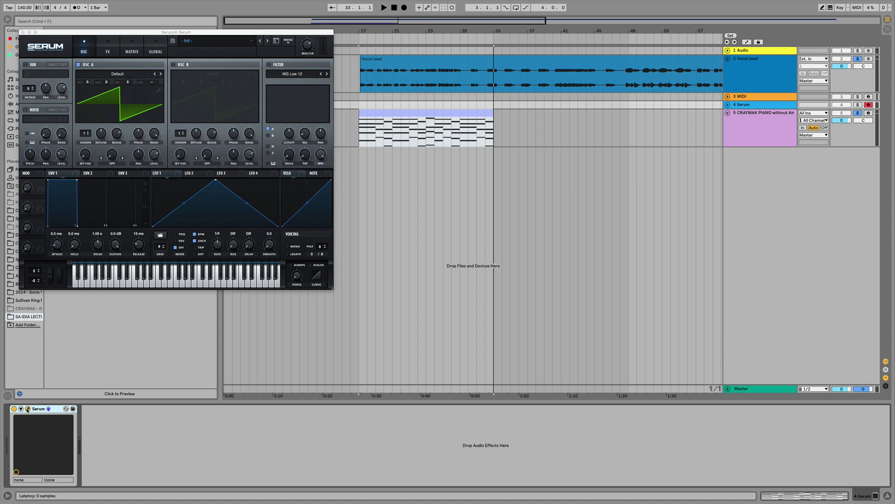
Turn on Pulse Engine B in the piano's Kontakt Signal instrument, hide the advanced view, and set the engine's volume to about -40.9
left_click(763, 124)
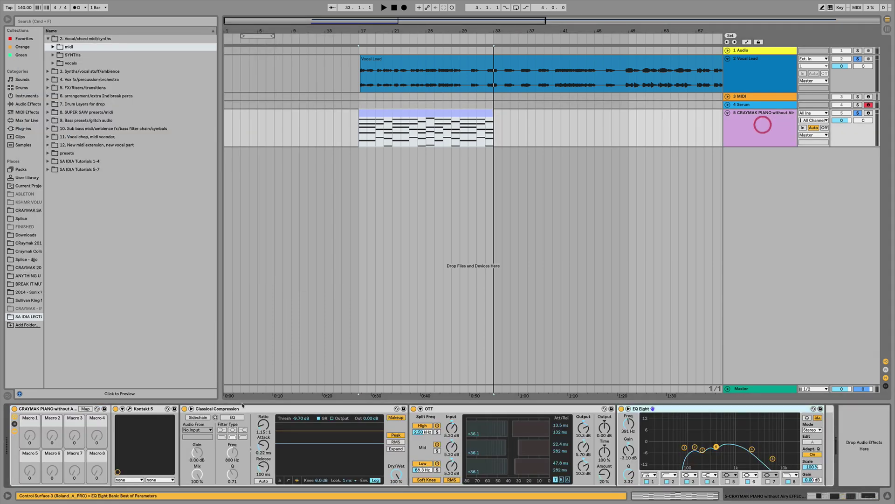
left_click(129, 409)
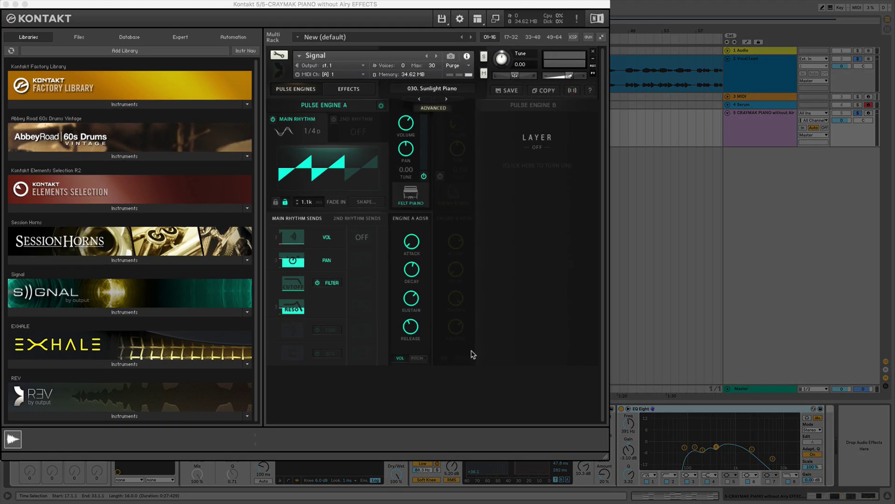
left_click(534, 136)
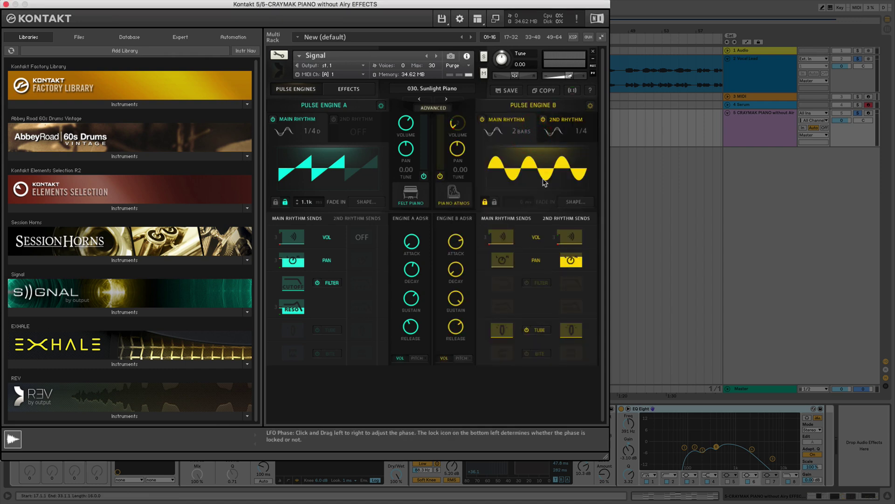
left_click(434, 108)
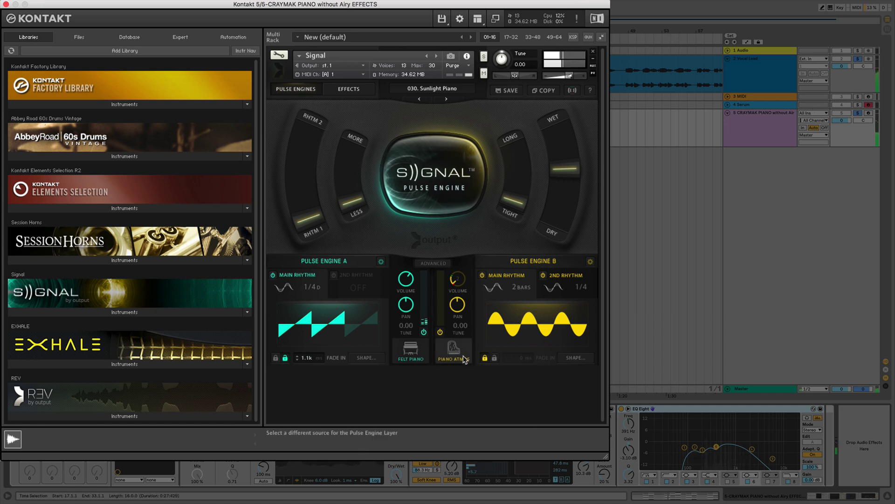
left_click(457, 280)
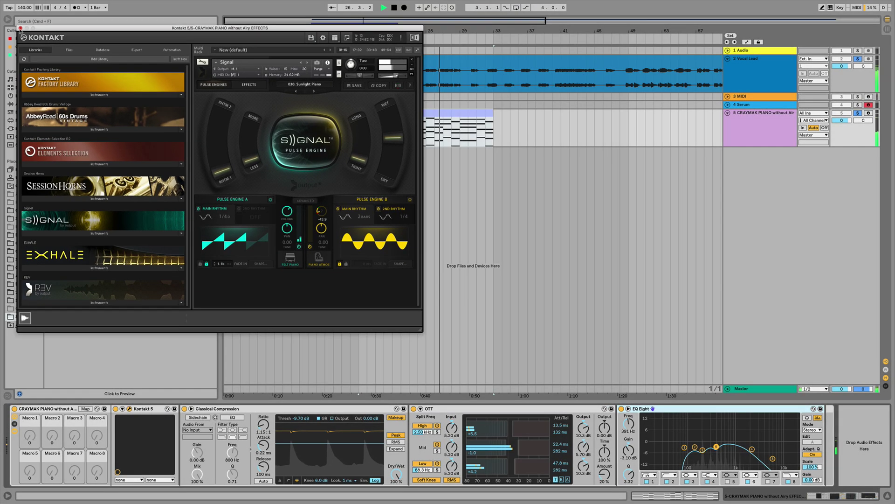
left_click(20, 29)
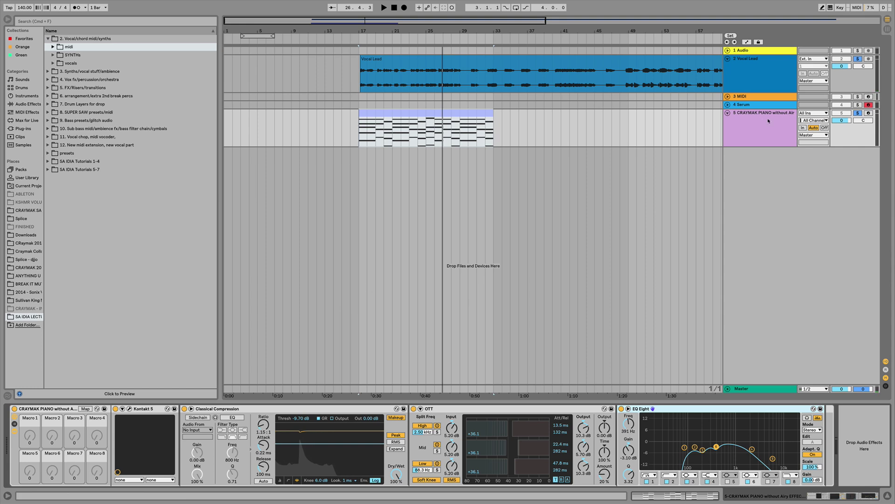
Copy the piano chord clip onto the Serum track at bar 17 and open the copied clip's notes
left_click(760, 120)
left_click(744, 104)
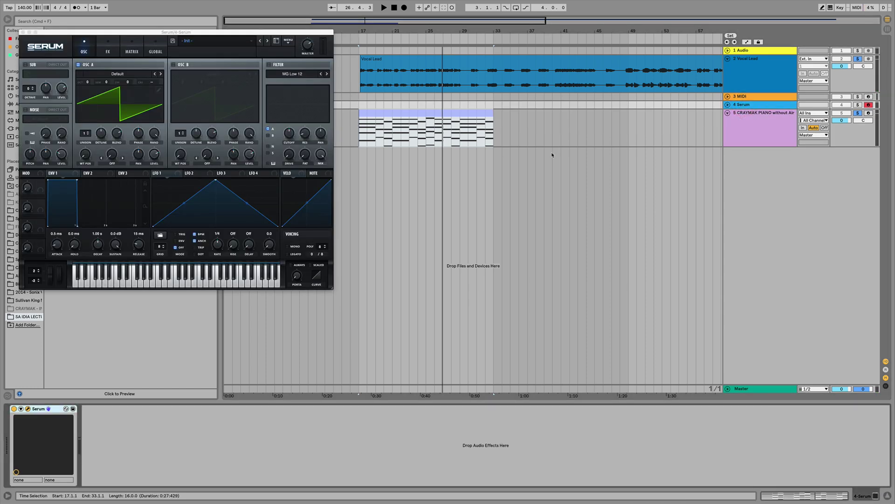
left_click_drag(404, 112, 388, 106)
double_click(388, 105)
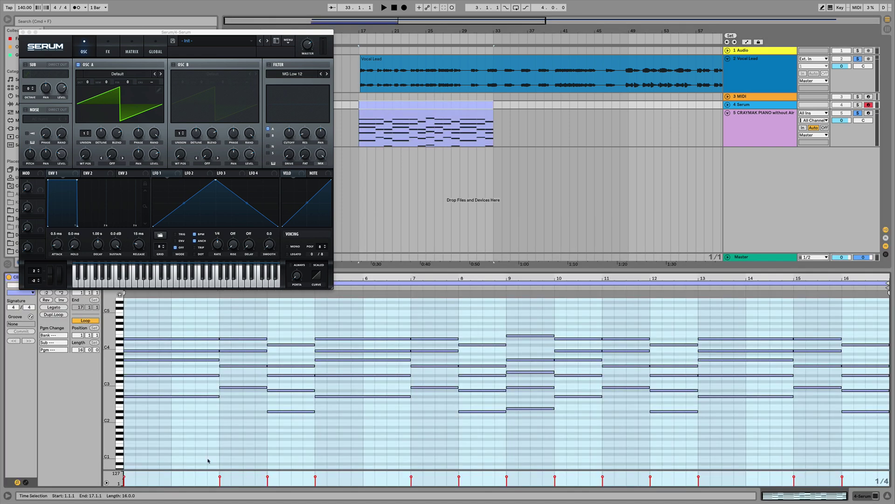
left_click(172, 457)
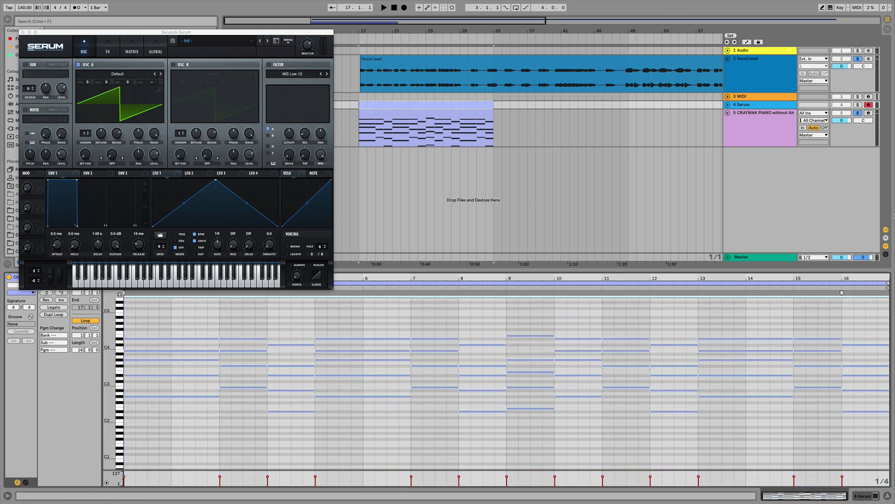
Solo the Serum track and set Envelope 1's attack to 827 ms and release to 979 ms, listening to the chords
left_click(857, 106)
key("space")
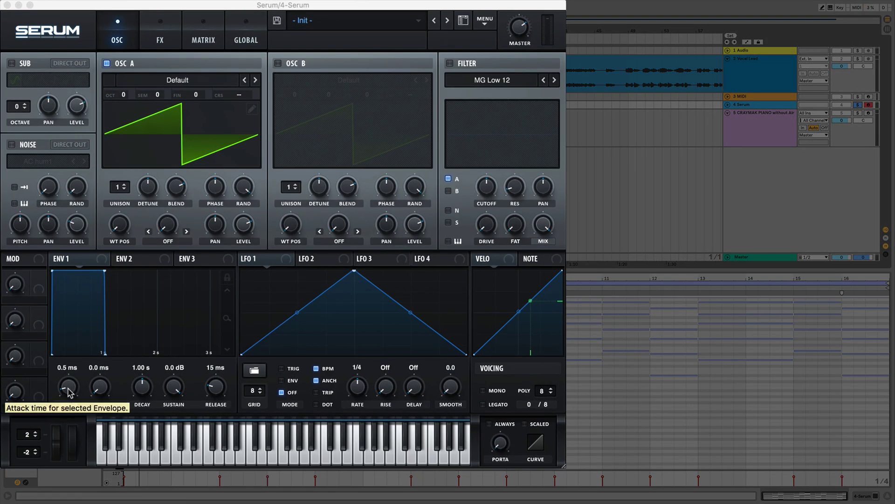
left_click_drag(68, 391, 78, 348)
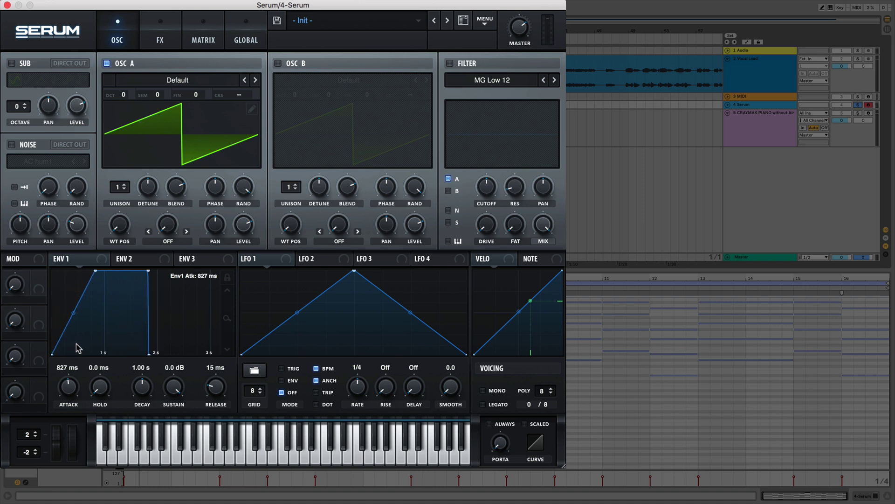
key("space")
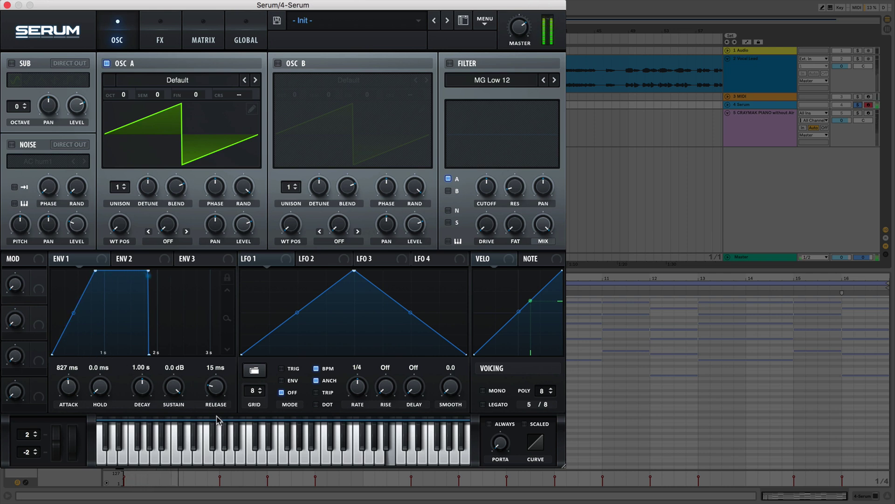
left_click_drag(215, 391, 225, 360)
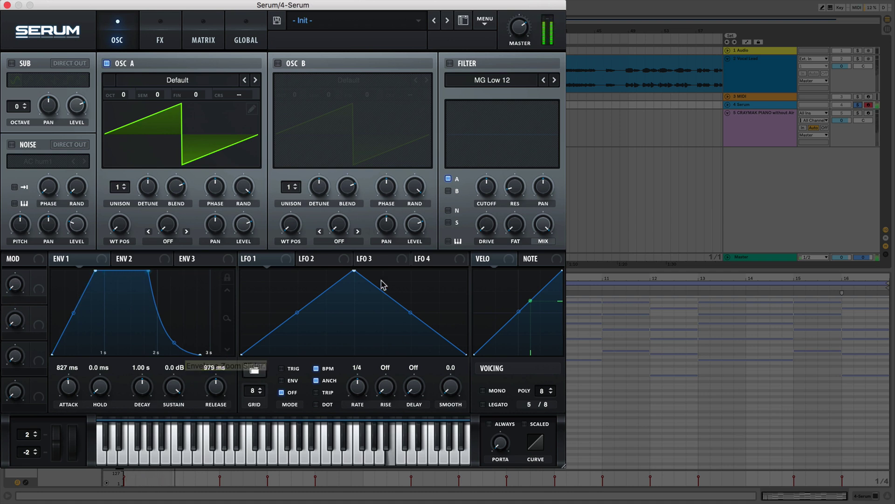
Lower the peak of Serum's LFO 1 triangle slightly and turn off its BPM sync
left_click_drag(355, 271, 355, 295)
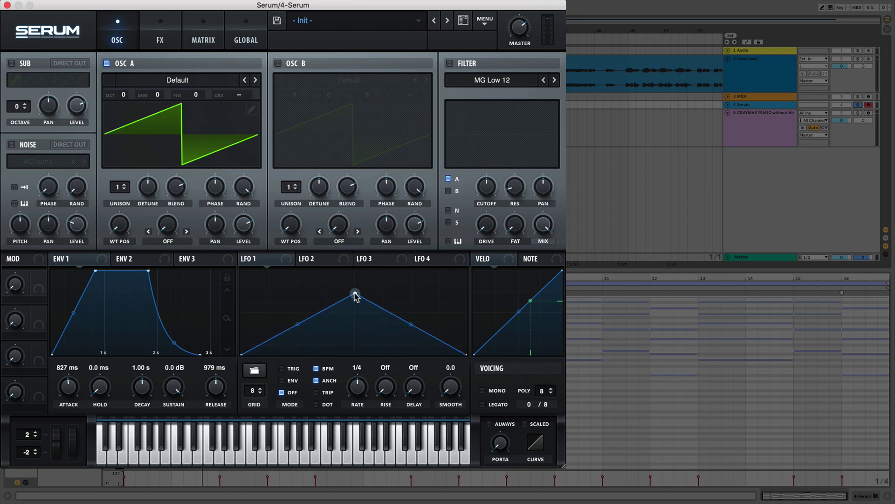
left_click(316, 368)
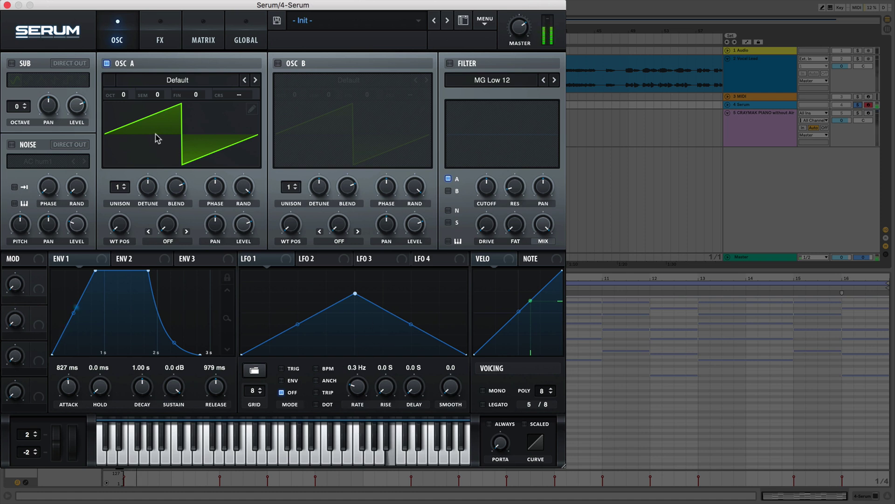
Load the Analog wavetable DS Saw and Tri into oscillator A and set its unison to 7 voices, listening to the chords
left_click(172, 83)
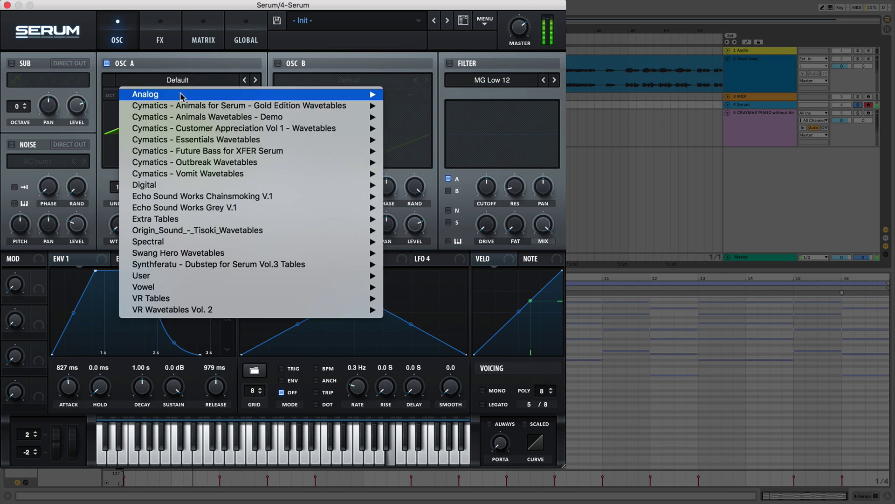
mouse_move(185, 97)
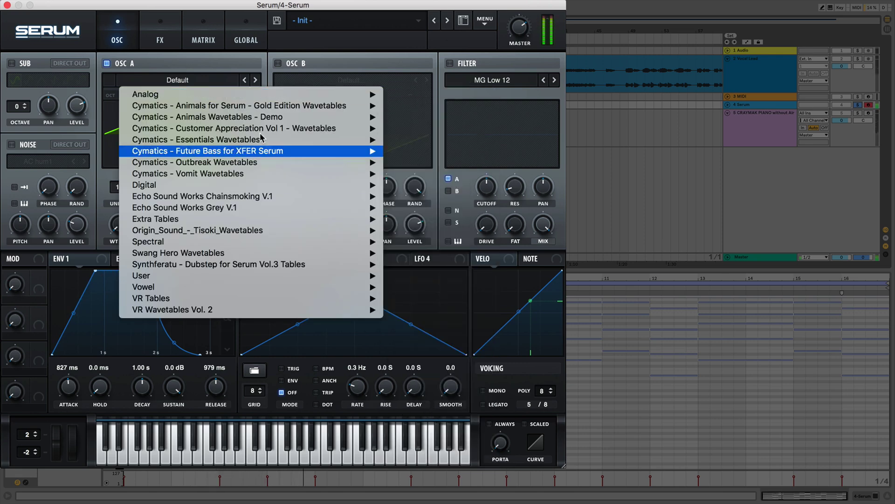
mouse_move(261, 94)
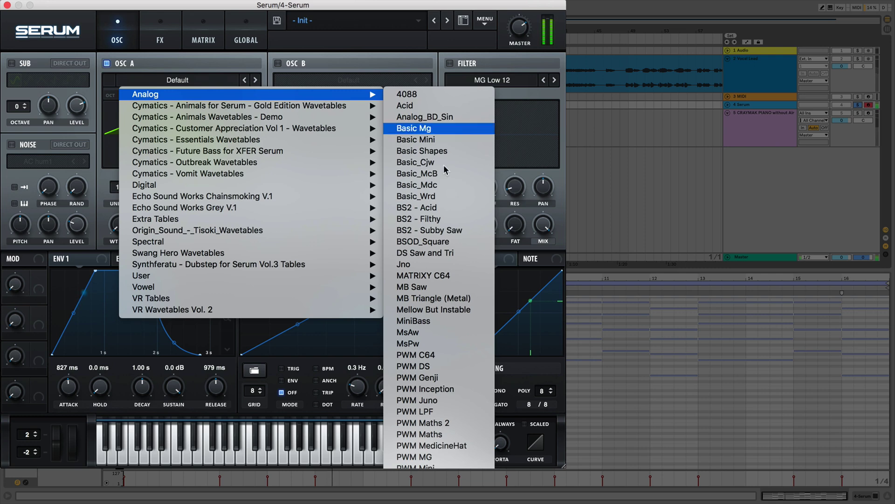
left_click(457, 253)
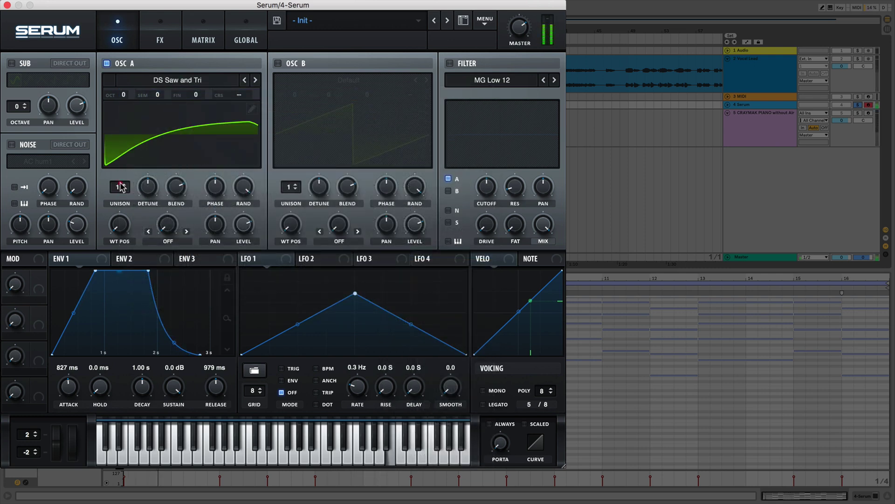
left_click_drag(121, 186, 135, 141)
left_click_drag(149, 189, 149, 185)
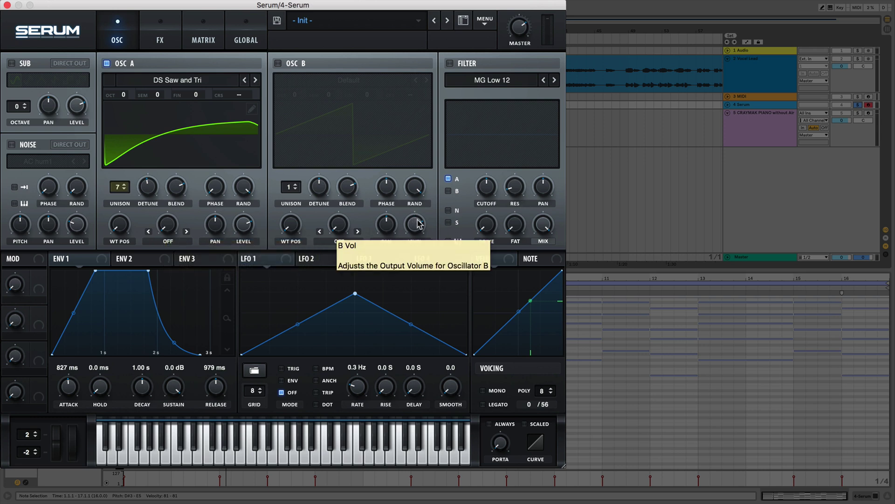
key("space")
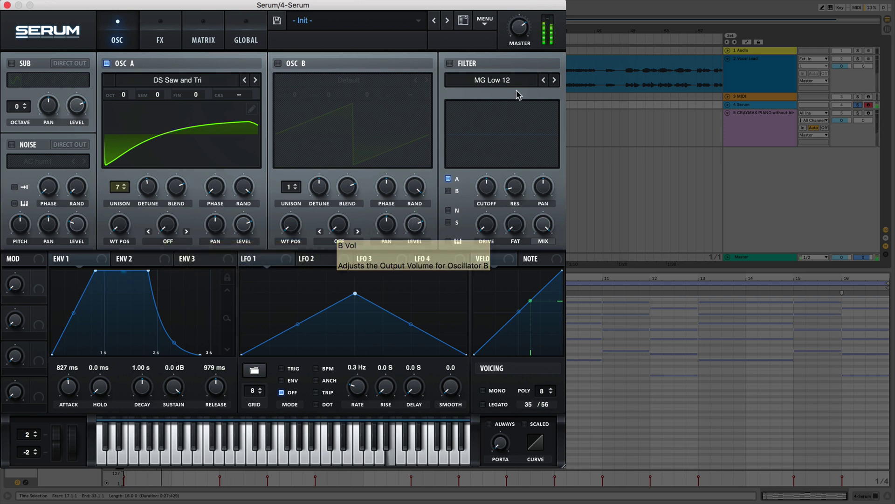
Turn on the filter with oscillators A, B and noise routed through it, and enable the noise oscillator with the Analog sample BrightWhite
left_click(449, 63)
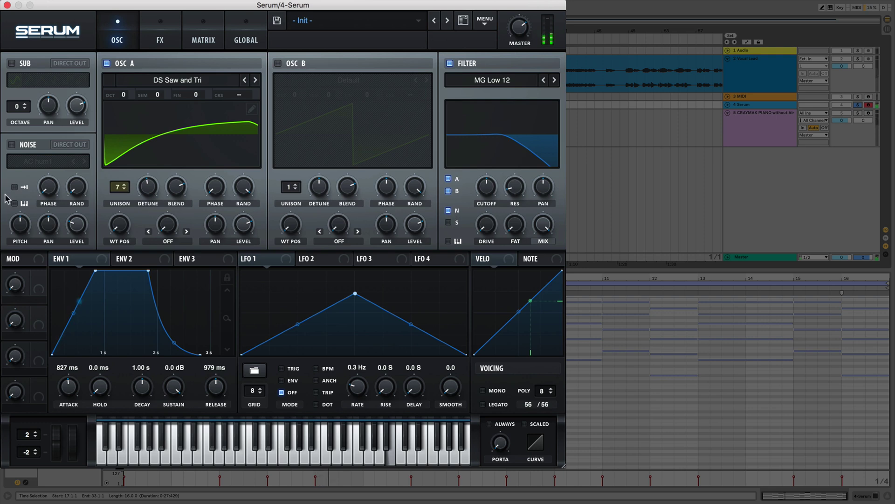
left_click(10, 145)
left_click(37, 161)
mouse_move(140, 176)
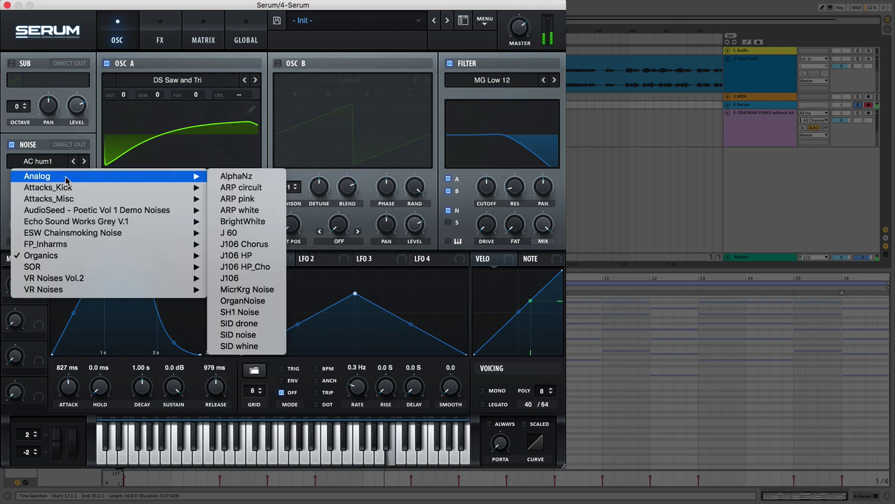
left_click(274, 221)
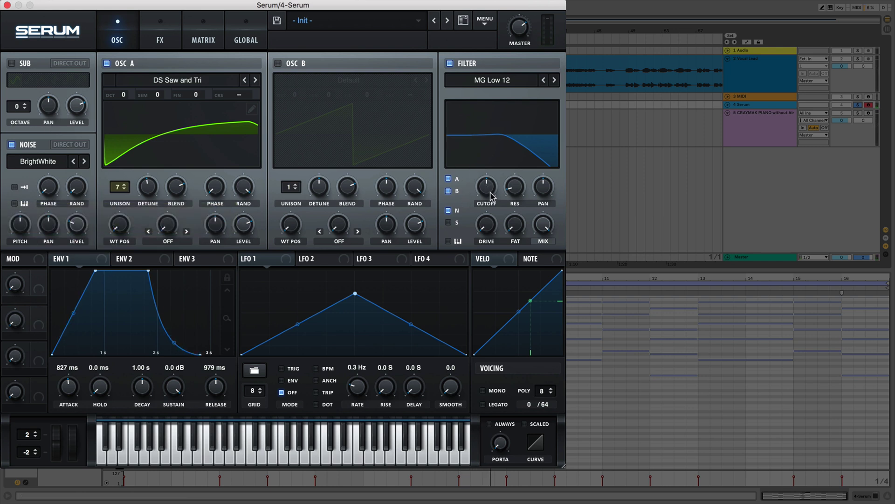
Lower the MG Low 12 filter's cutoff and slightly raise its resonance, fat and drive
left_click_drag(490, 195, 485, 221)
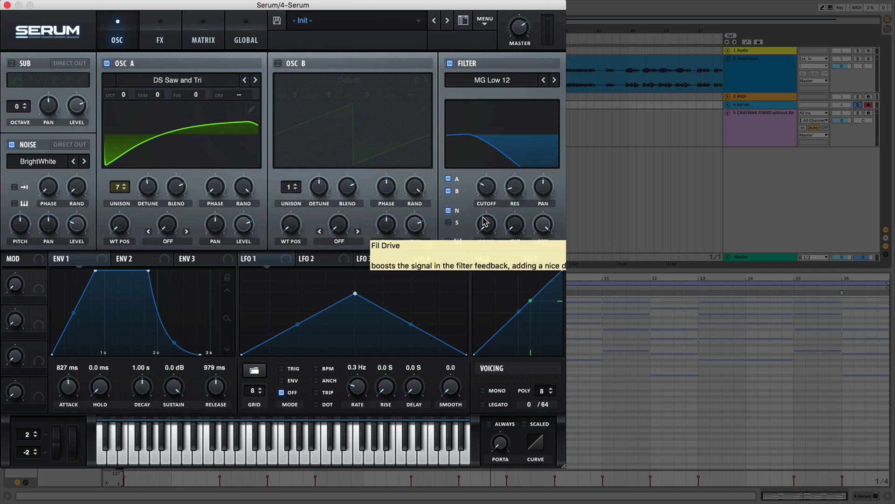
left_click(487, 191)
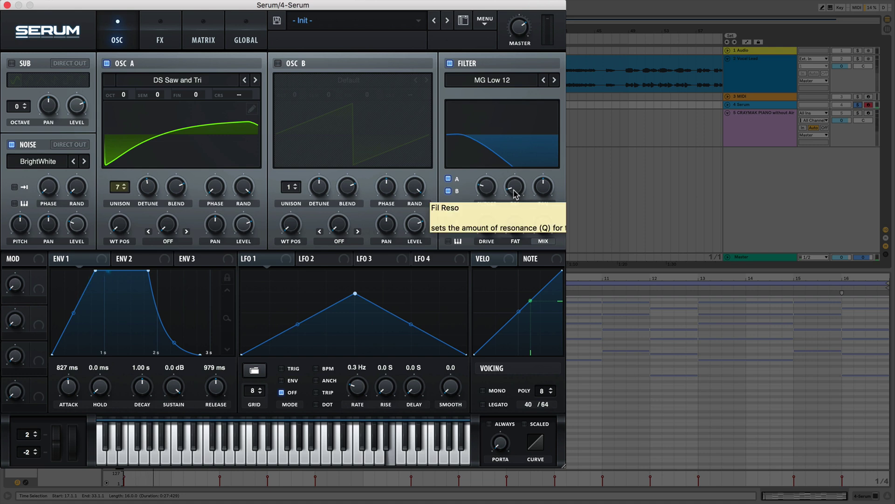
left_click_drag(515, 193, 515, 188)
left_click_drag(516, 248, 515, 174)
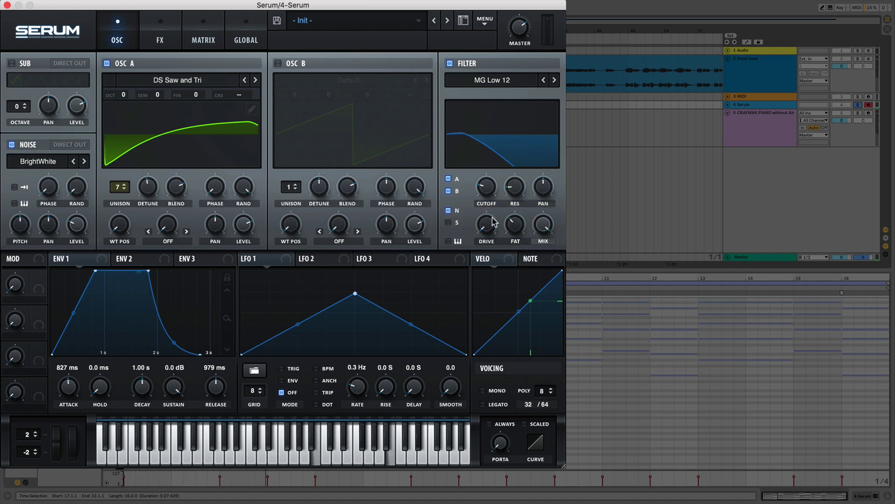
left_click_drag(493, 222, 487, 205)
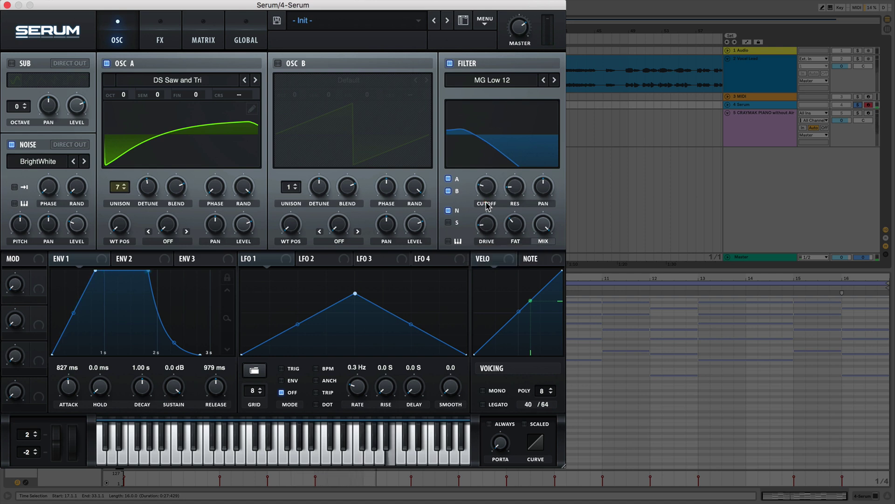
Assign LFO 1 to the filter cutoff with an amount of 4, and to the filter pan
left_click_drag(244, 259, 466, 215)
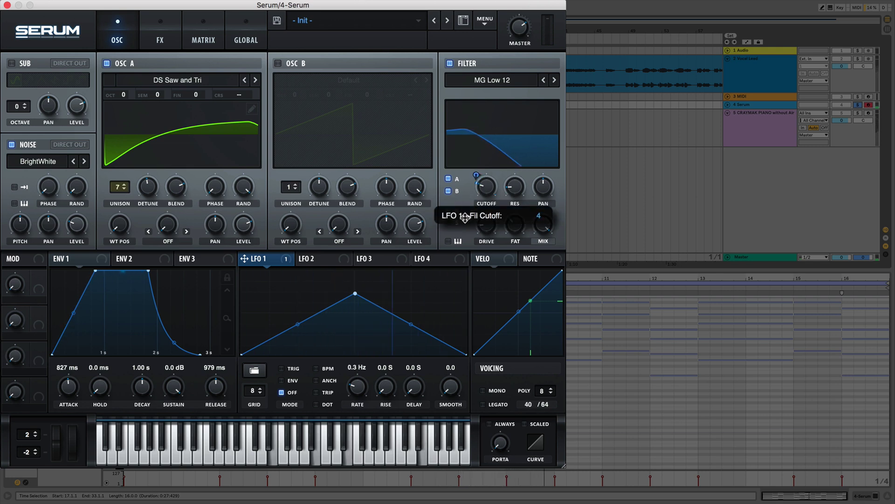
left_click_drag(465, 218, 465, 218)
left_click_drag(244, 259, 531, 218)
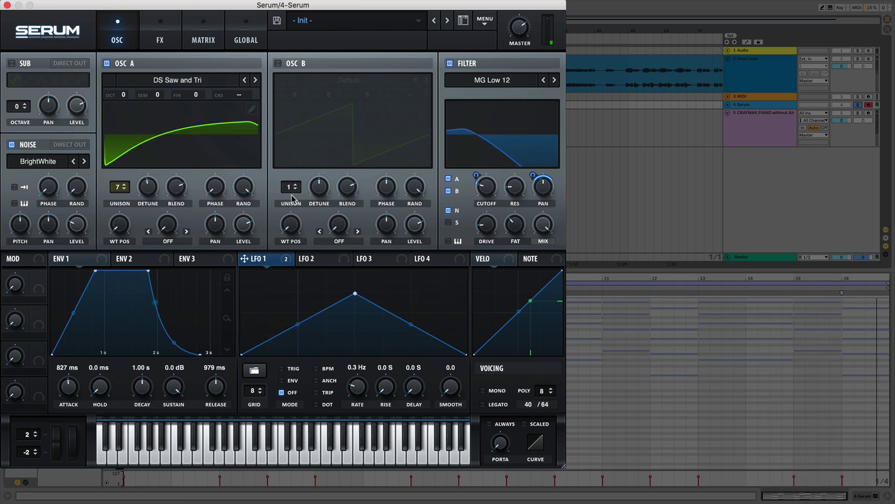
Set oscillator A's octave to -1 and assign LFO 1 to its fine tuning
left_click_drag(120, 102, 124, 105)
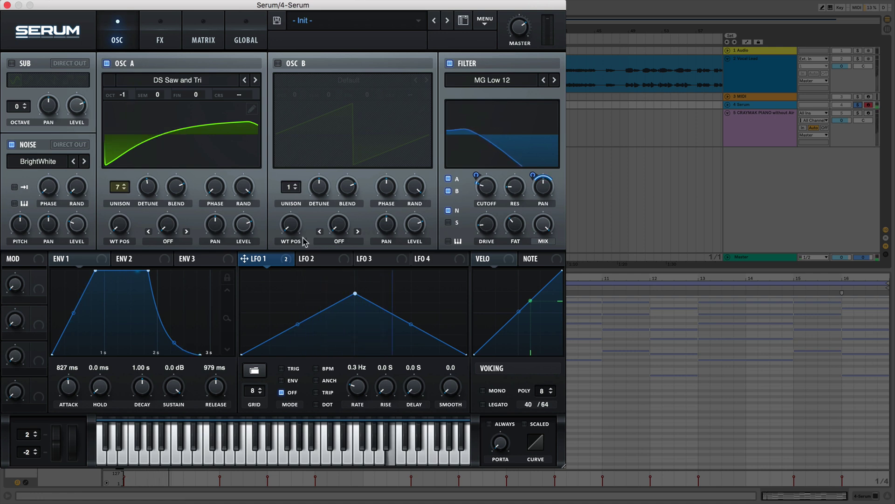
left_click_drag(285, 261, 210, 167)
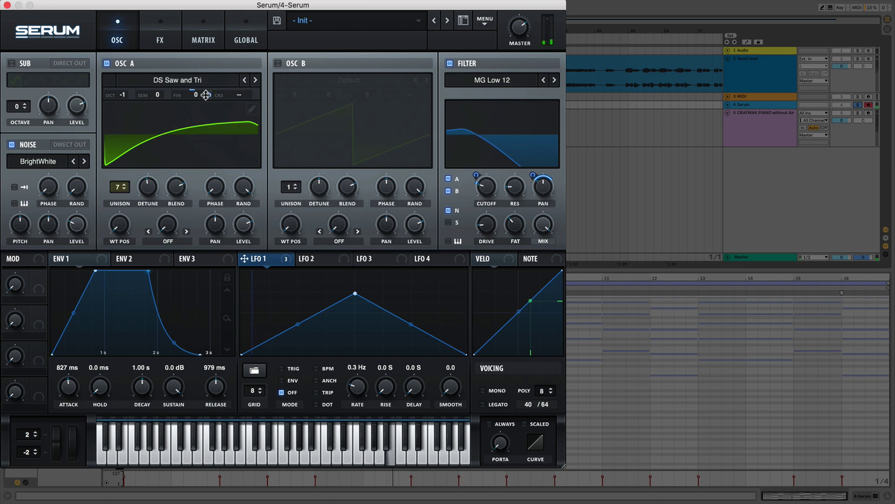
Add a flanger to Serum's effects with a rate of about 0.03 Hz, feedback slightly below 50%, and a reduced mix
left_click(164, 31)
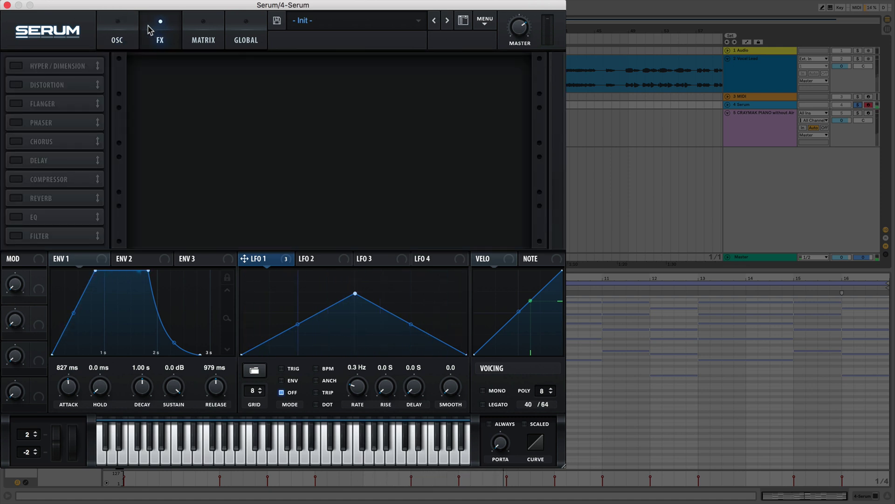
left_click(15, 103)
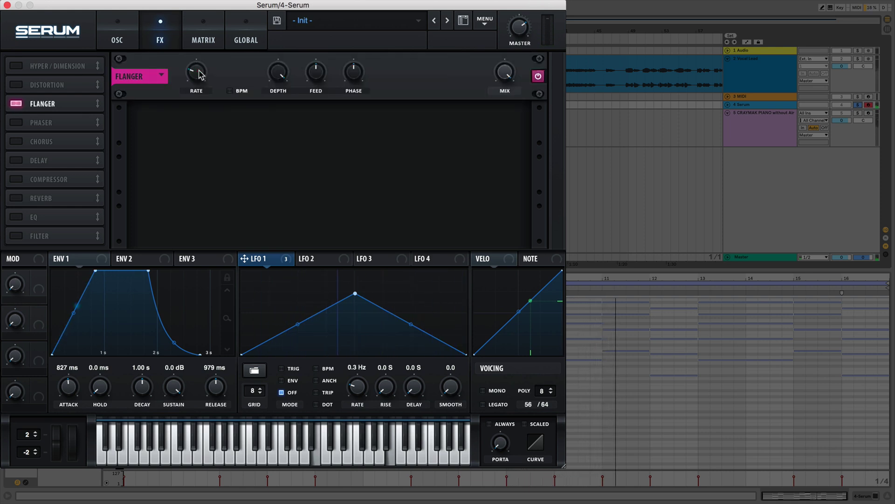
left_click_drag(199, 71, 200, 74)
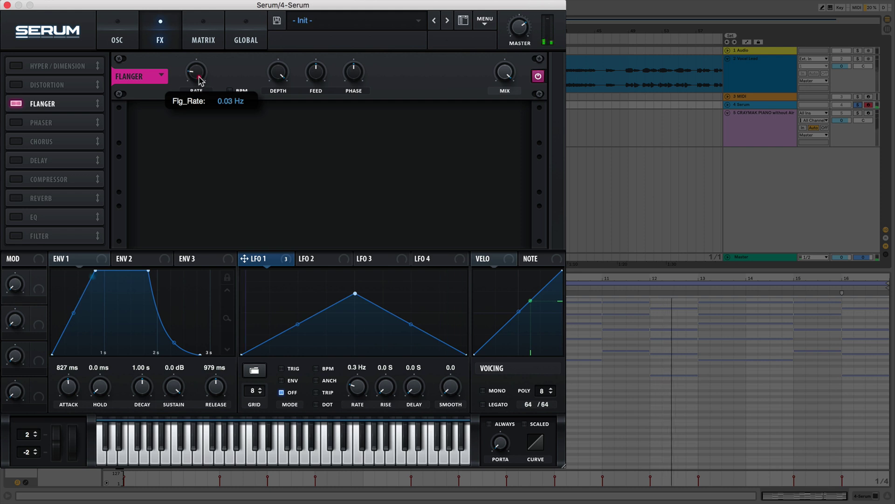
left_click(279, 72)
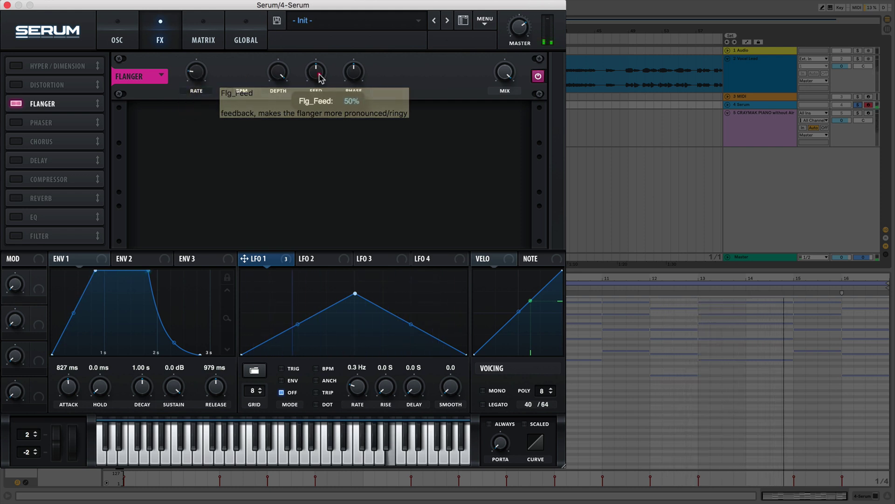
left_click_drag(321, 78, 319, 85)
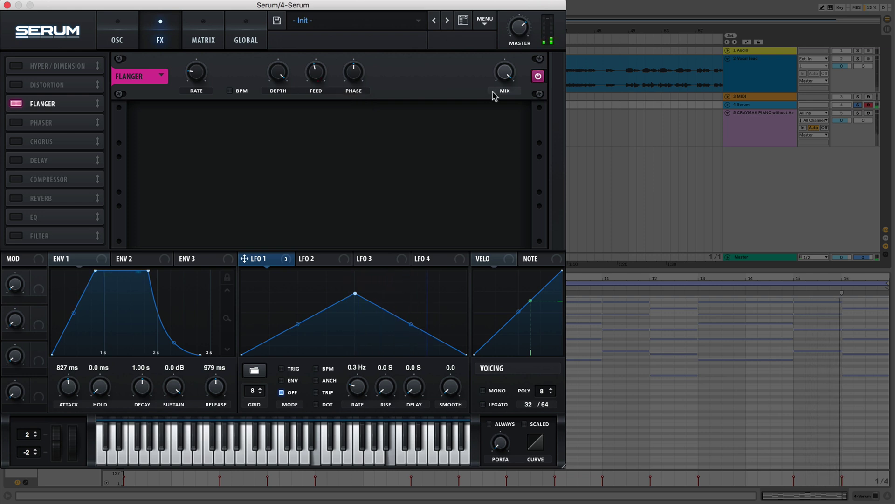
left_click(503, 74)
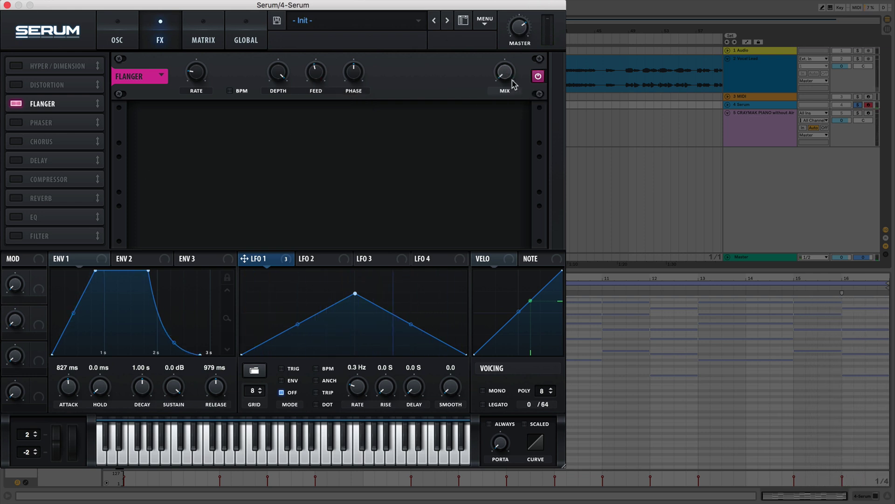
left_click_drag(512, 80, 509, 13)
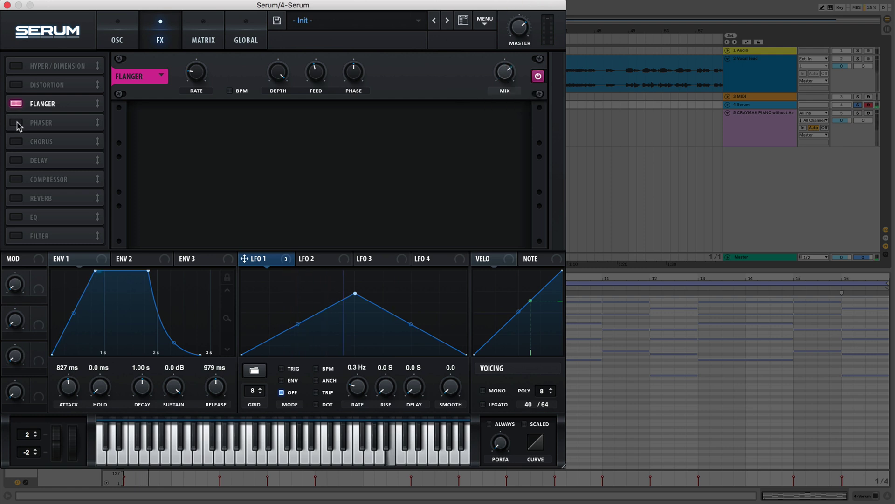
Add a ping-pong delay with filter Q 2.0 and frequency 1450, set the left time to 1/8, and raise the feedback slightly
left_click(16, 160)
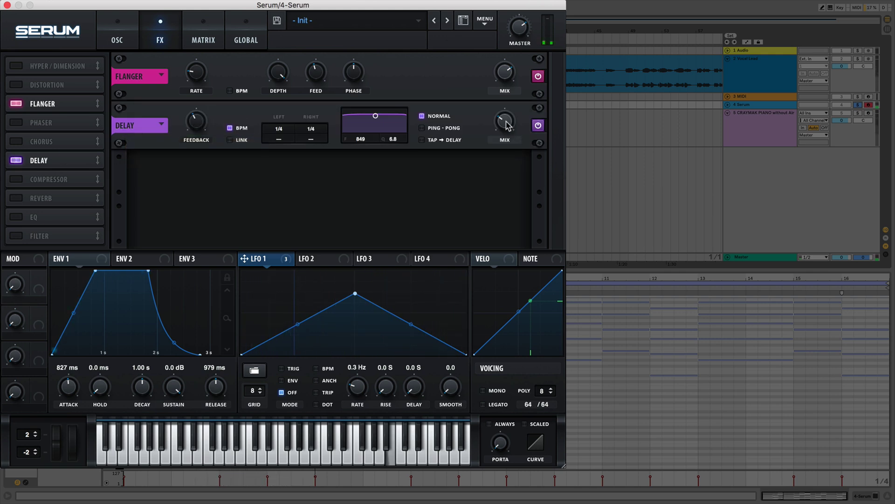
left_click(429, 128)
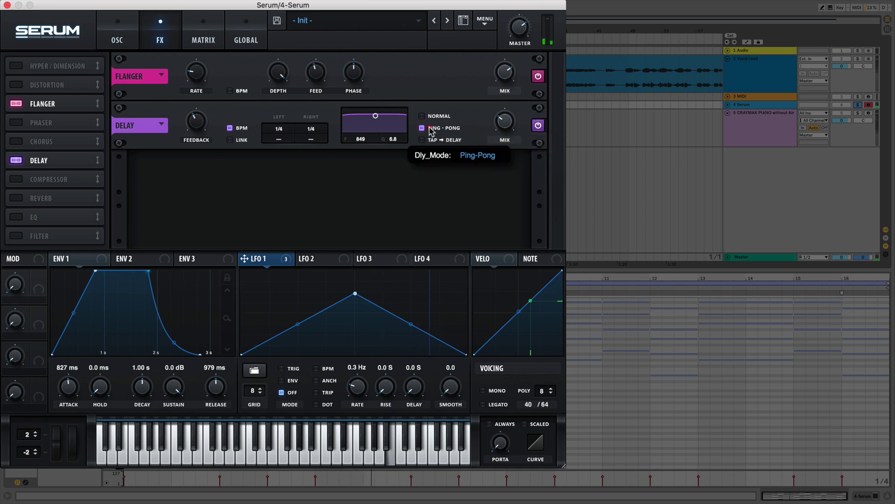
left_click_drag(395, 142, 396, 244)
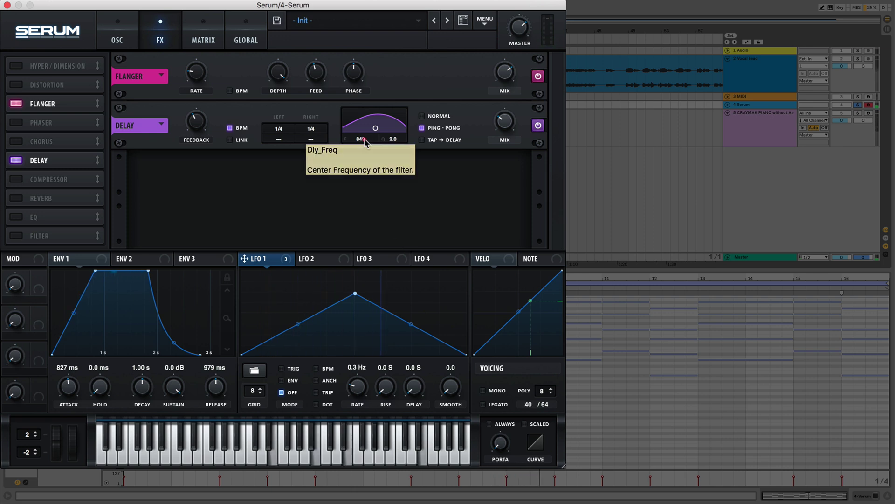
left_click_drag(365, 141, 372, 134)
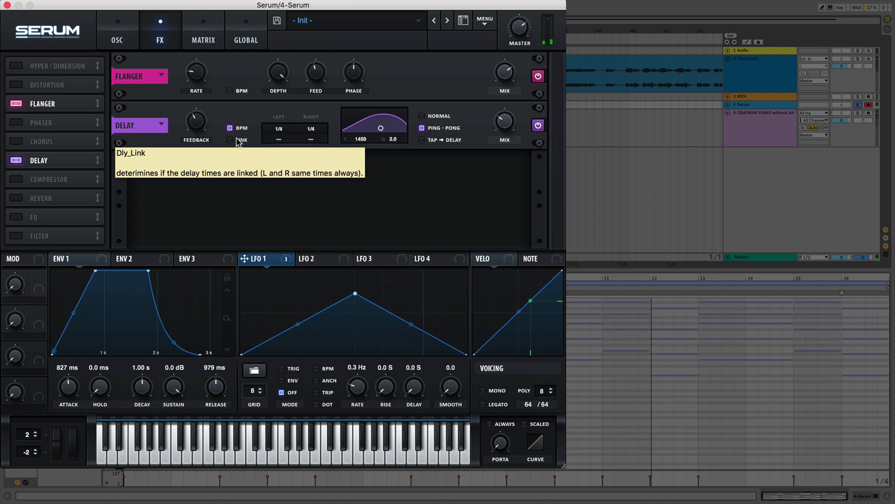
left_click_drag(282, 128, 281, 156)
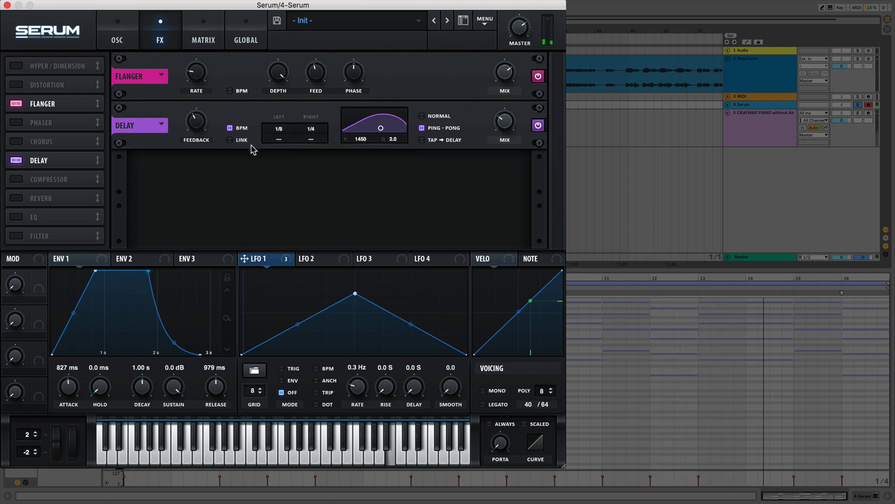
left_click_drag(200, 116, 200, 111)
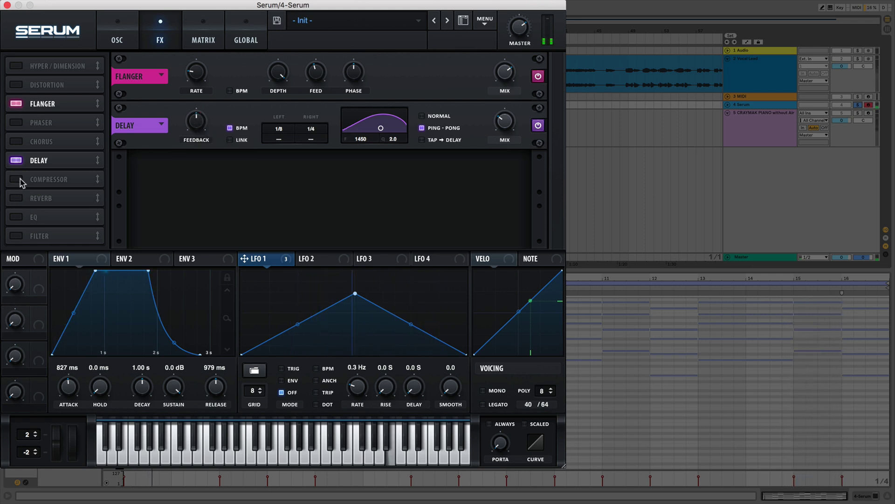
Add a plate reverb with a larger size, shorter pre-delay, slightly raised low cut, damping around 35%, full width and a slightly higher mix
left_click(18, 202)
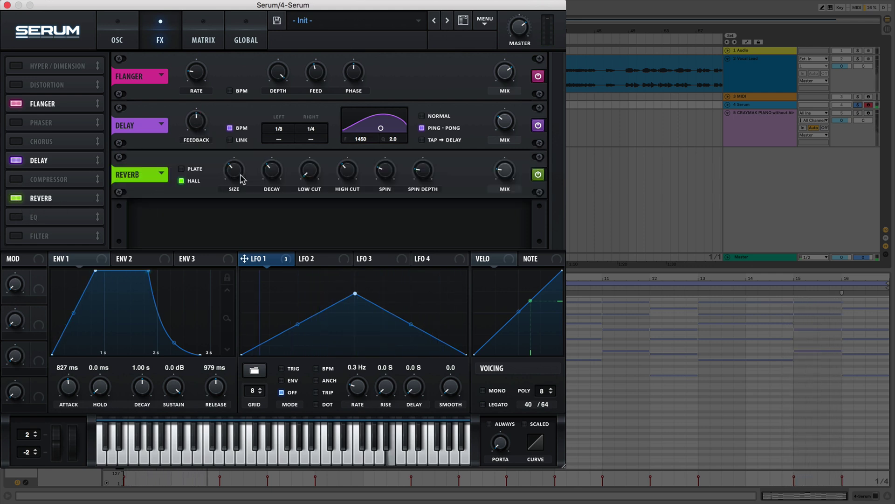
left_click_drag(243, 179, 255, 154)
left_click(181, 169)
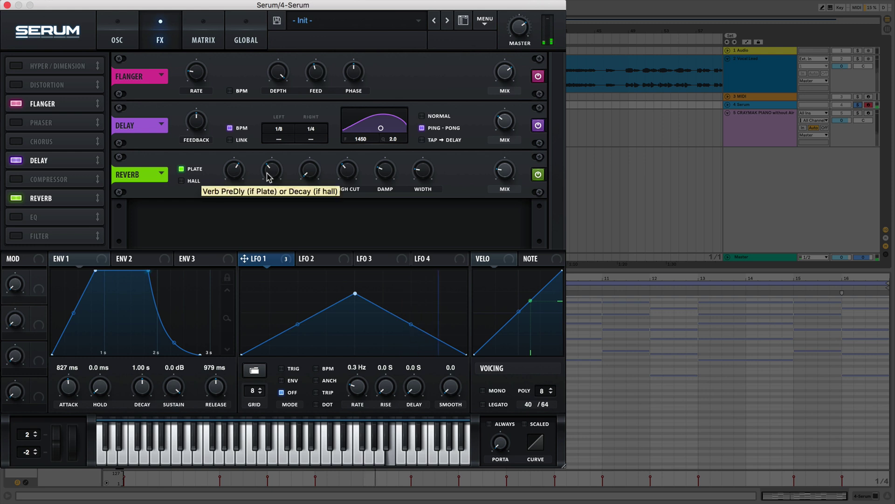
left_click_drag(264, 178, 269, 224)
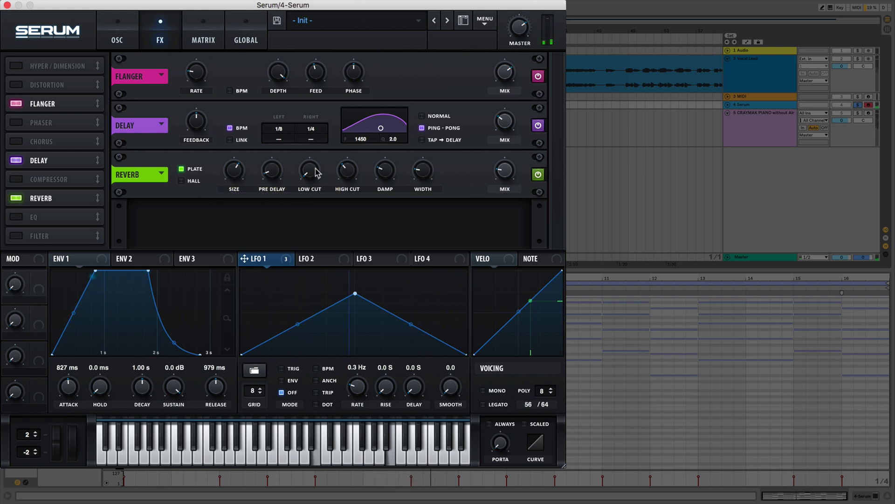
left_click_drag(316, 173, 317, 150)
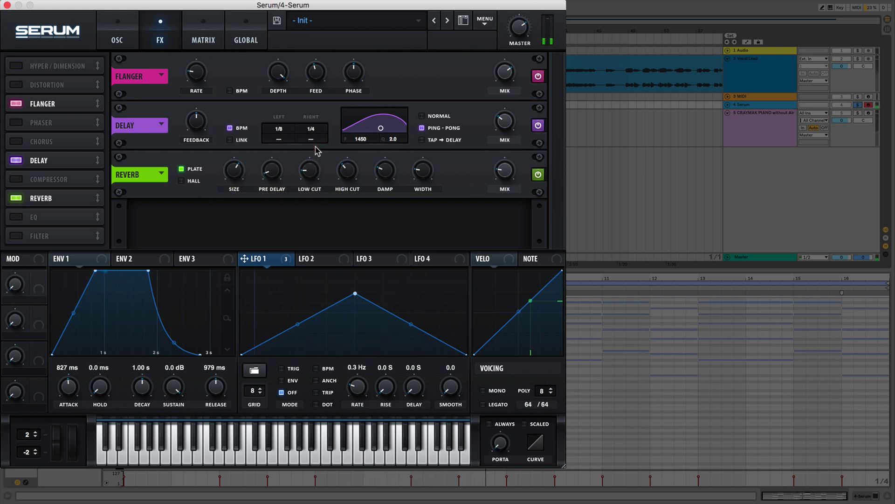
left_click(344, 175)
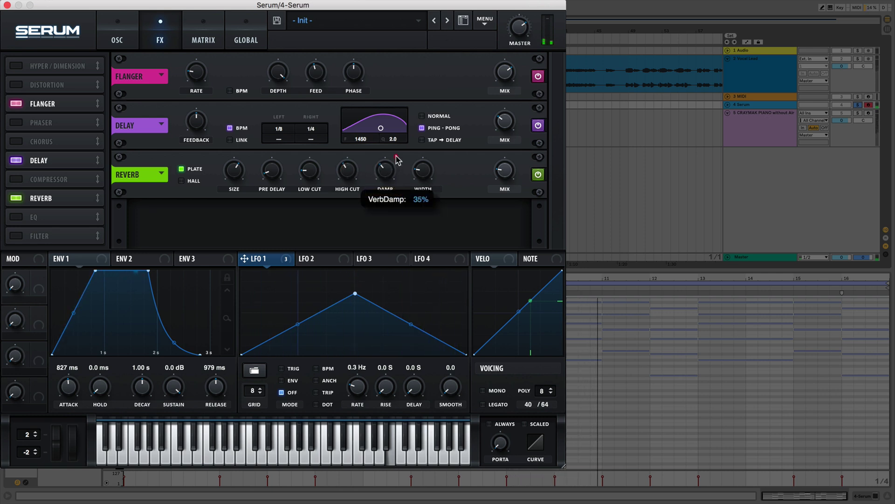
left_click_drag(396, 155, 431, 98)
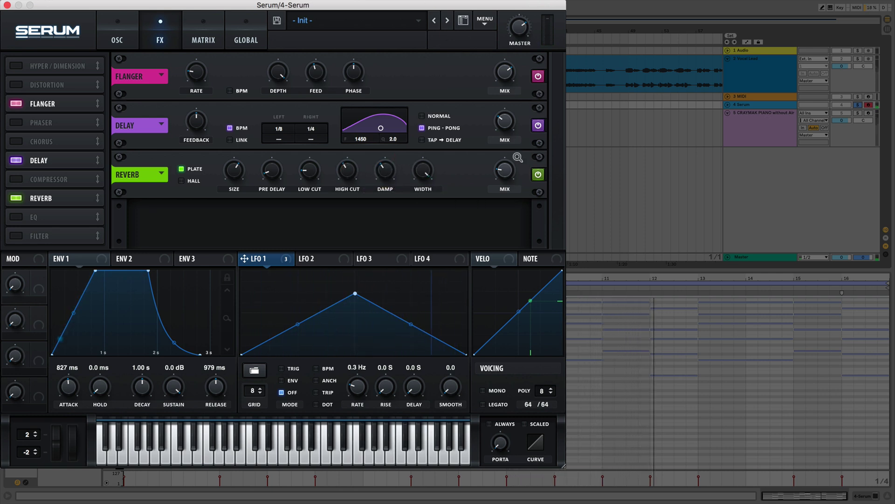
left_click_drag(509, 171, 511, 163)
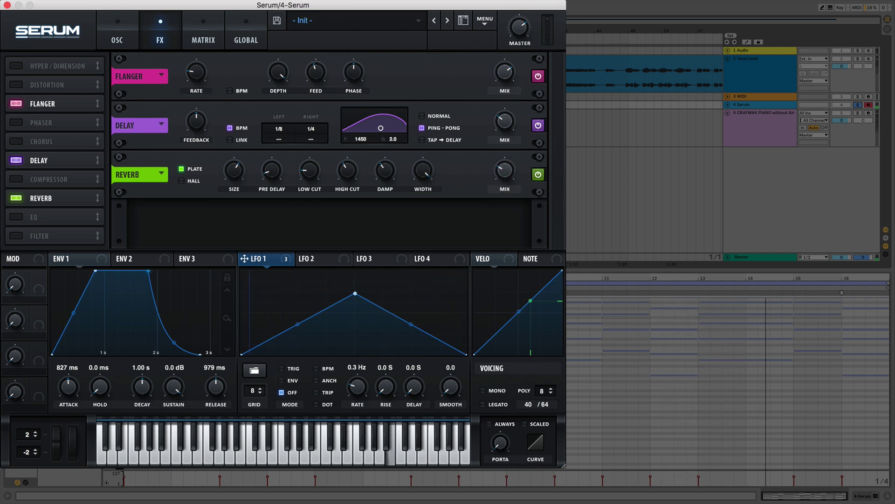
Add an EQ to Serum's effects and shape its low band as a peak with a raised frequency, Q 37% and a gentle gain boost
left_click(18, 217)
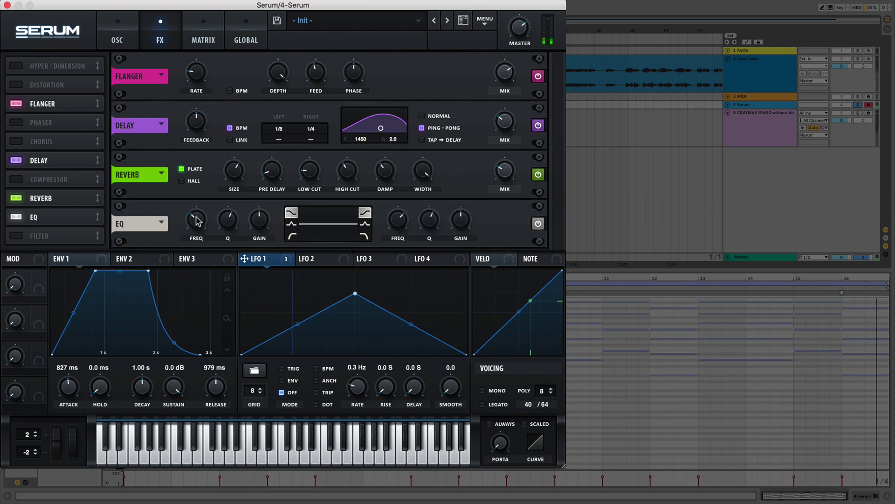
left_click_drag(198, 221, 210, 202)
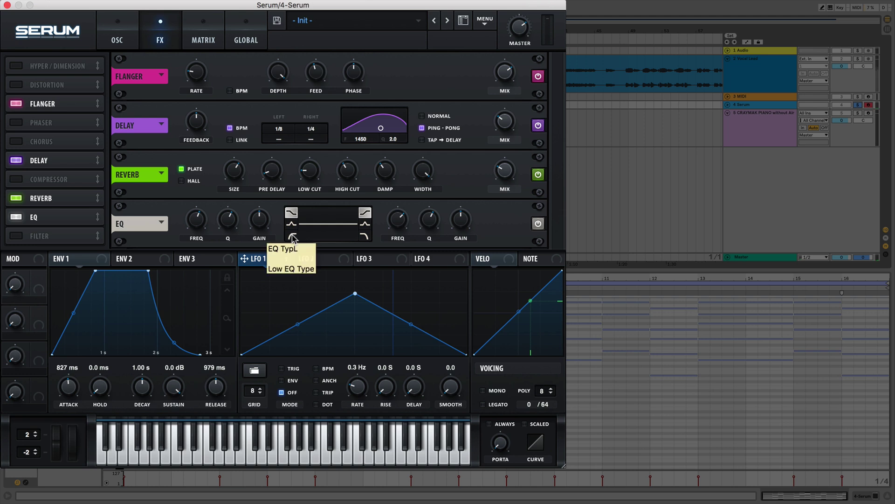
left_click_drag(228, 221, 227, 253)
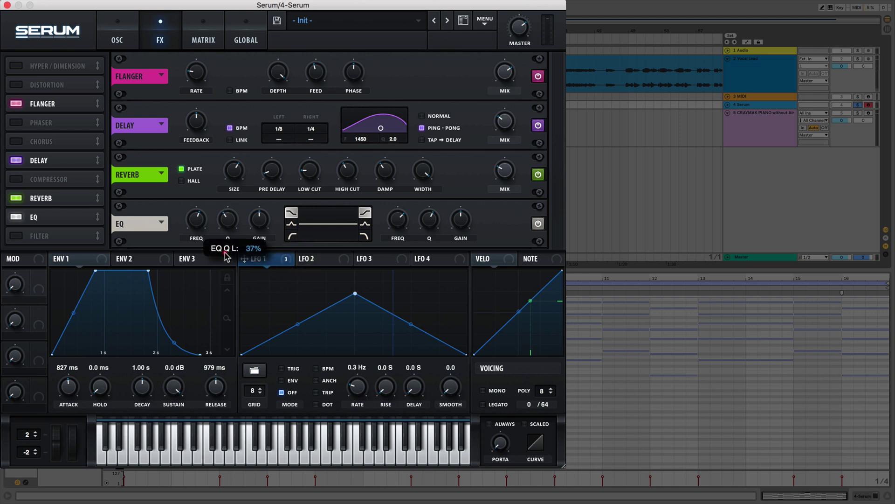
left_click(291, 224)
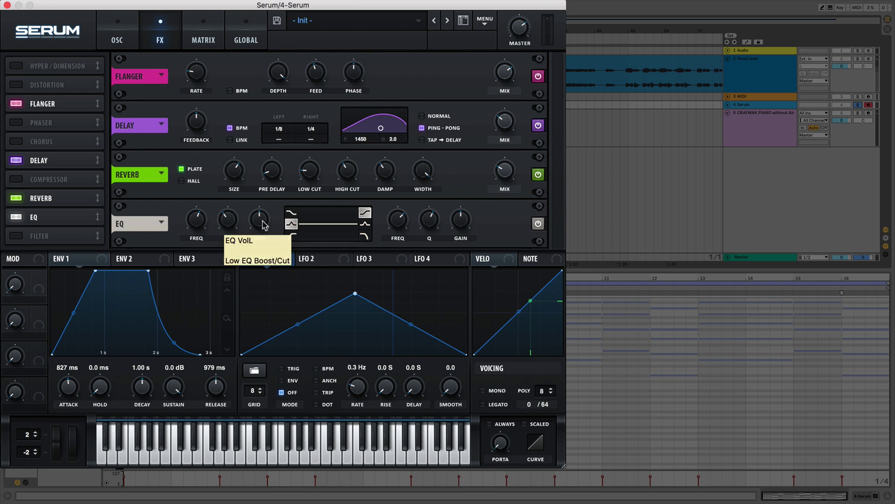
left_click_drag(264, 225, 268, 214)
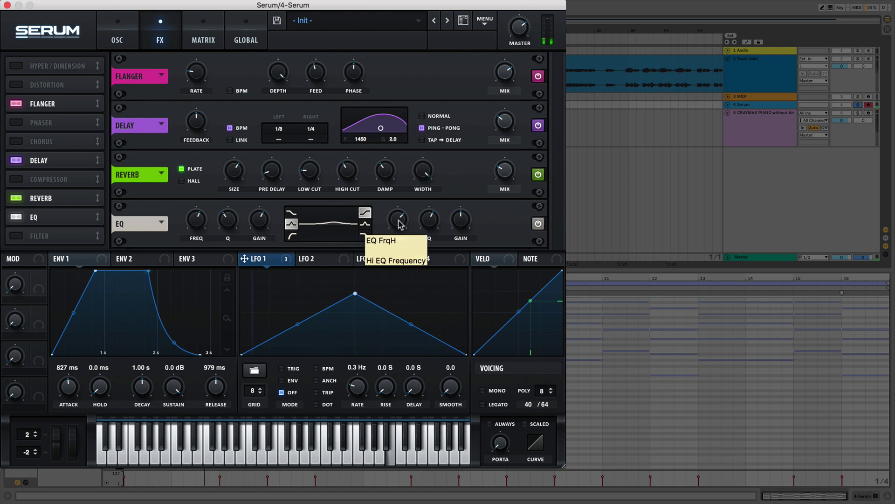
Adjust the high shelf frequency of Serum's EQ and boost its gain to about 8 dB
left_click_drag(398, 225, 405, 228)
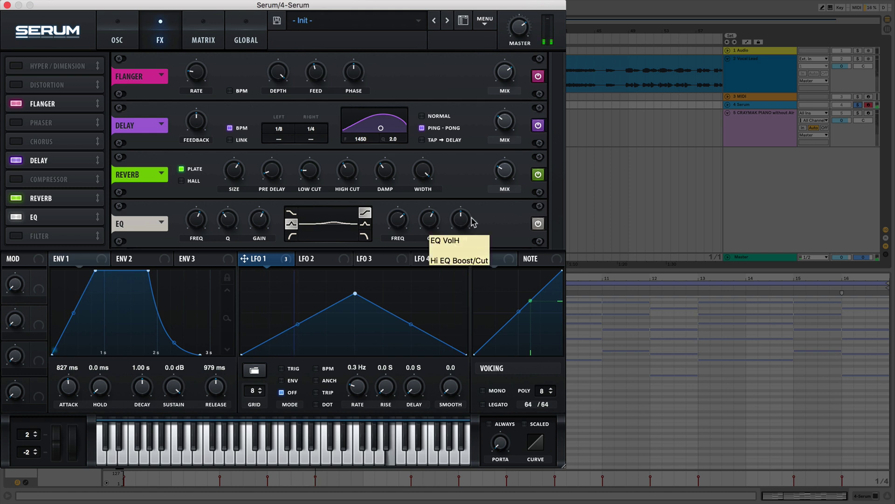
left_click(460, 208)
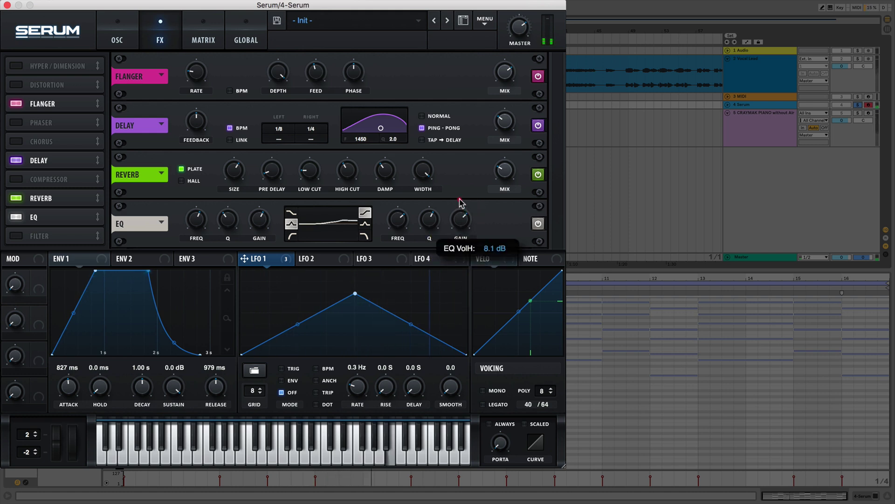
left_click_drag(459, 200, 460, 202)
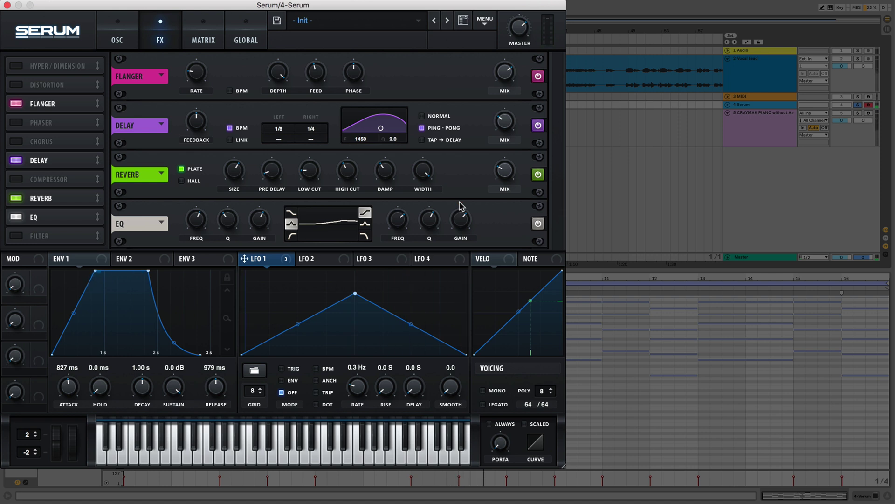
Review the modulation matrix and oscillator settings, audition oscillator B briefly, stop playback and close Serum's window
left_click(203, 35)
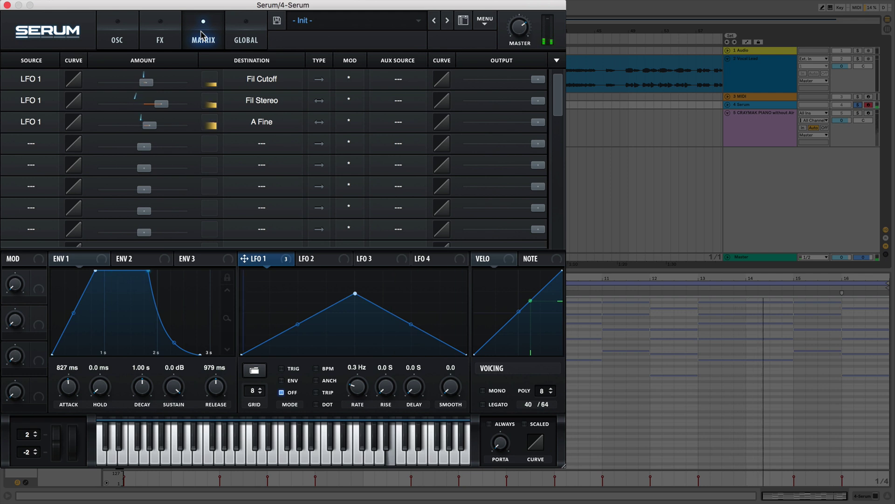
left_click(114, 29)
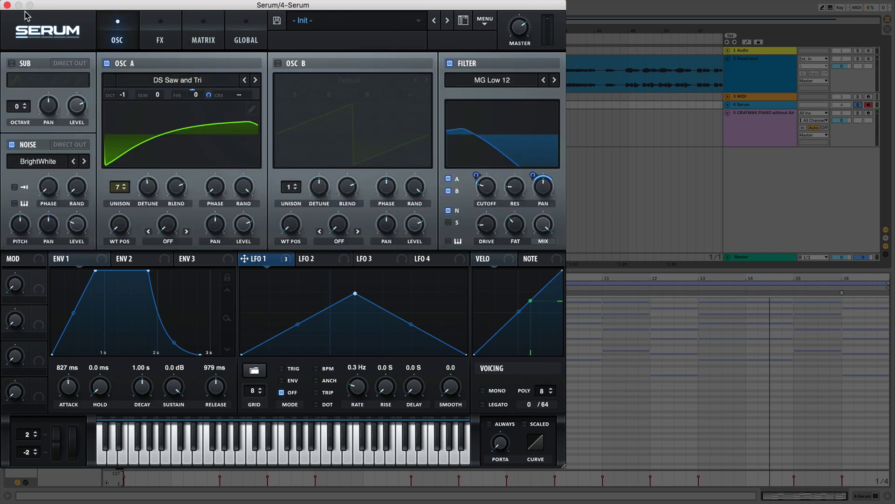
left_click(279, 63)
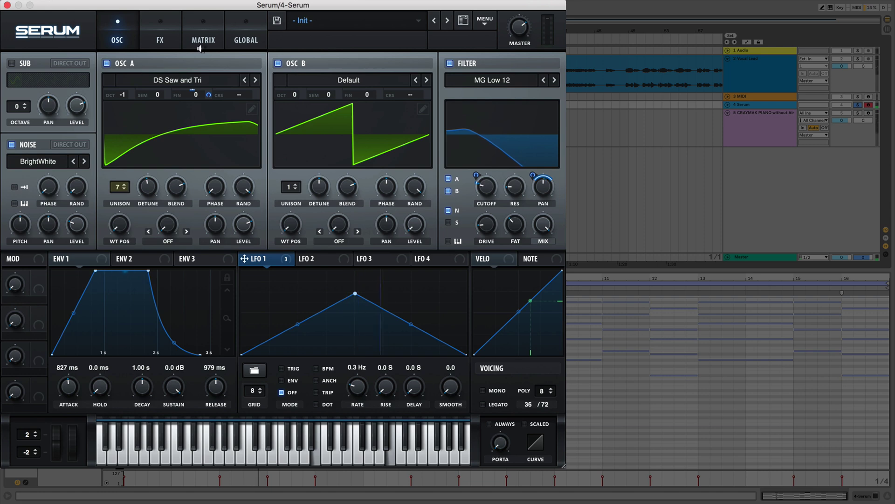
left_click(278, 63)
key("space")
left_click(7, 5)
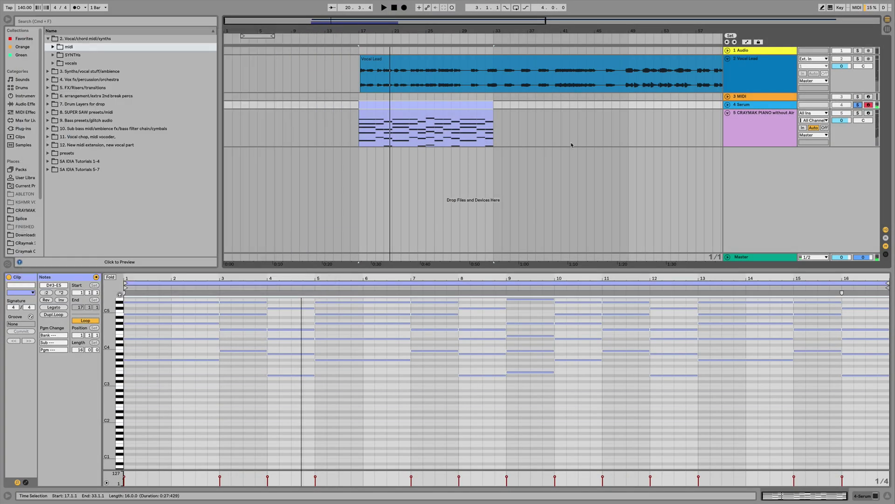
Add an EQ Eight after Serum with a low cut on band 1 and a high cut at about 1.44 kHz on band 8
left_click(757, 123)
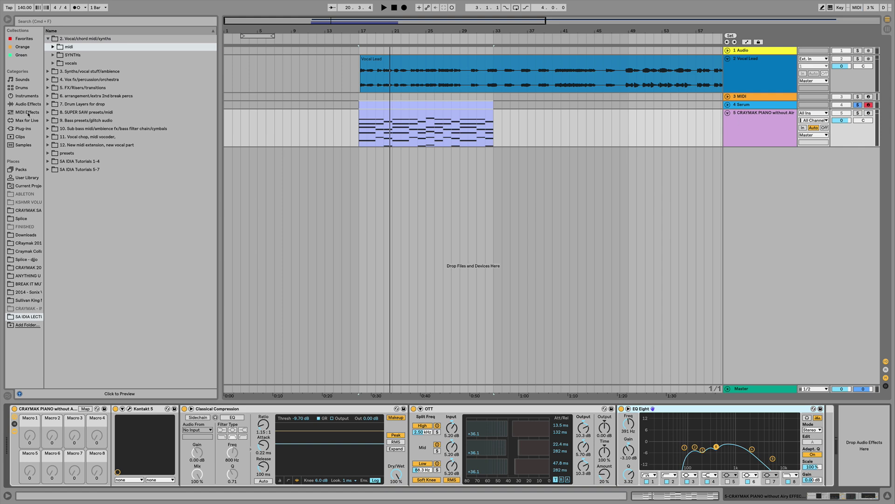
left_click(755, 106)
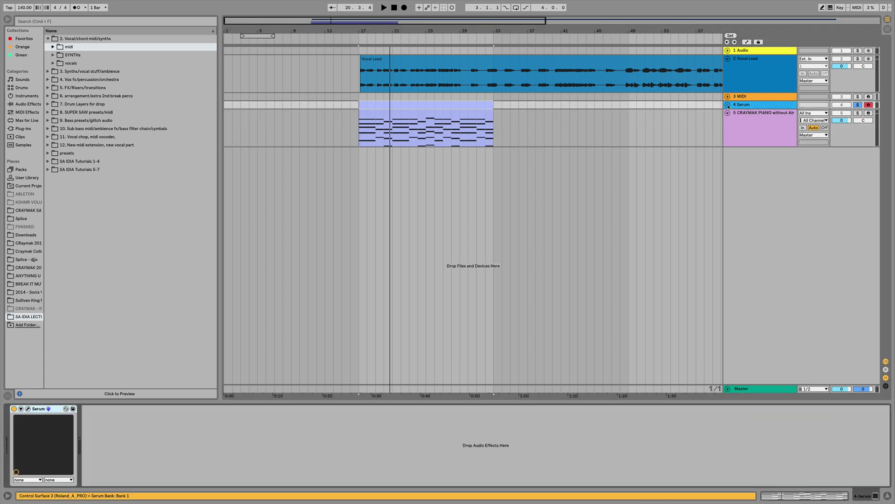
left_click(26, 104)
left_click(67, 138)
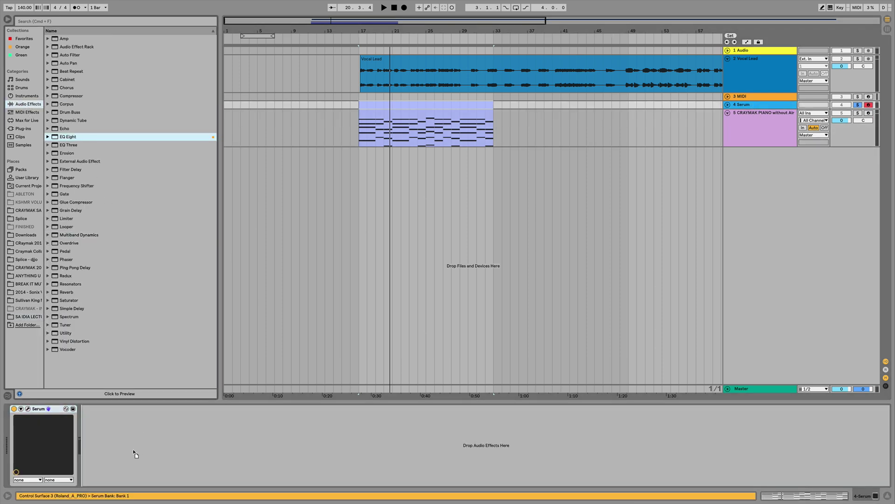
left_click_drag(135, 454, 133, 453)
left_click(120, 475)
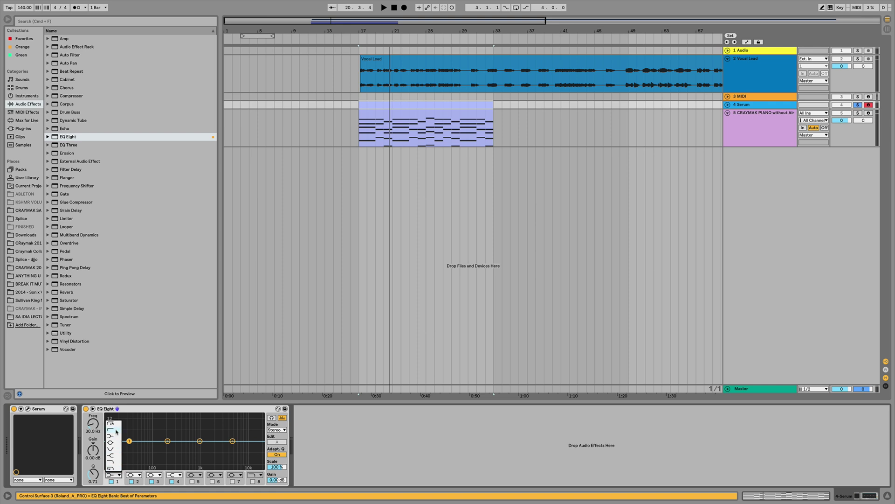
left_click(116, 431)
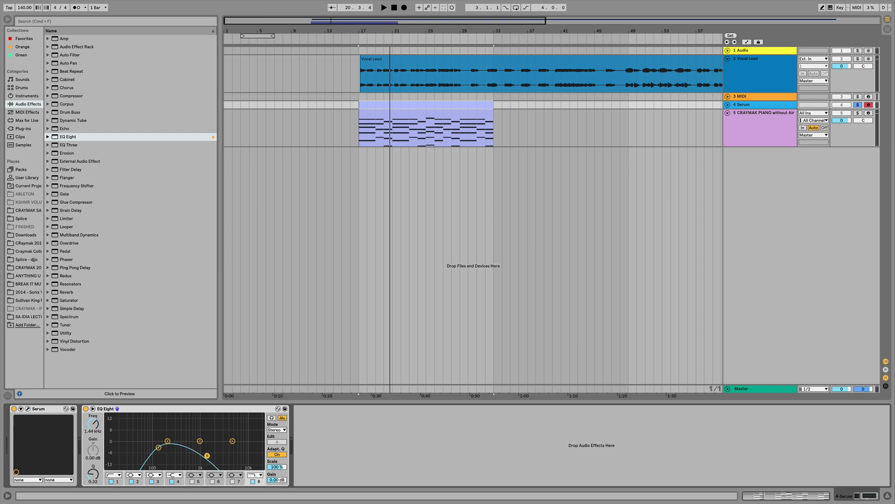
During playback, move the pad's high cut to 1.70 kHz and dip bands 2 and 3, with band 3 at 653 Hz, -2.62 dB and Q 3.46
key("space")
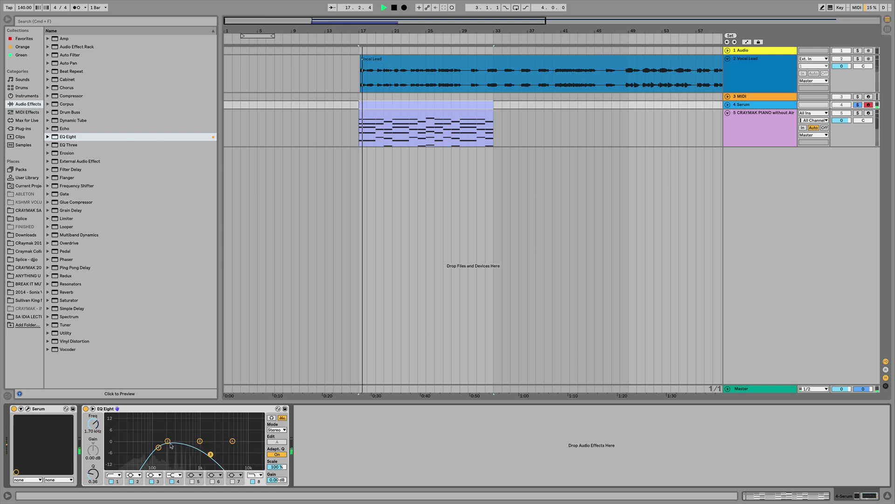
left_click_drag(168, 441, 191, 445)
key("space")
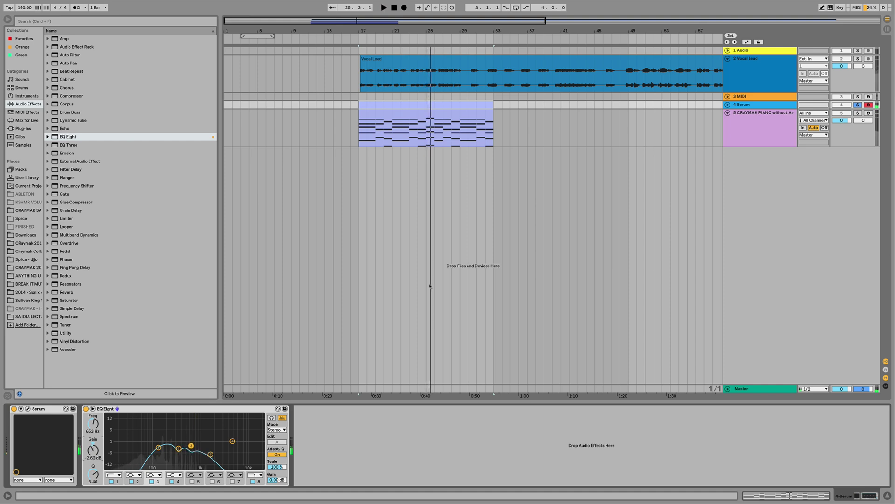
Play the piano soloed together with the Serum pad, and group the two tracks
key("space")
left_click(859, 113)
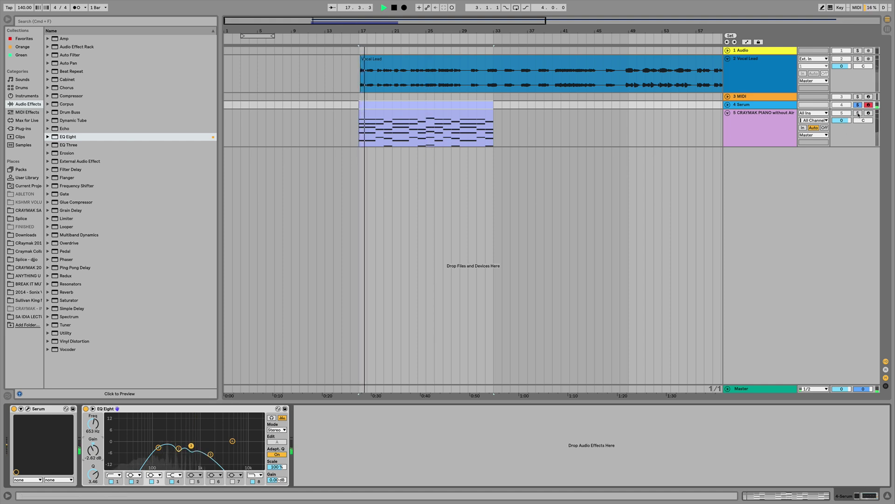
left_click(753, 119)
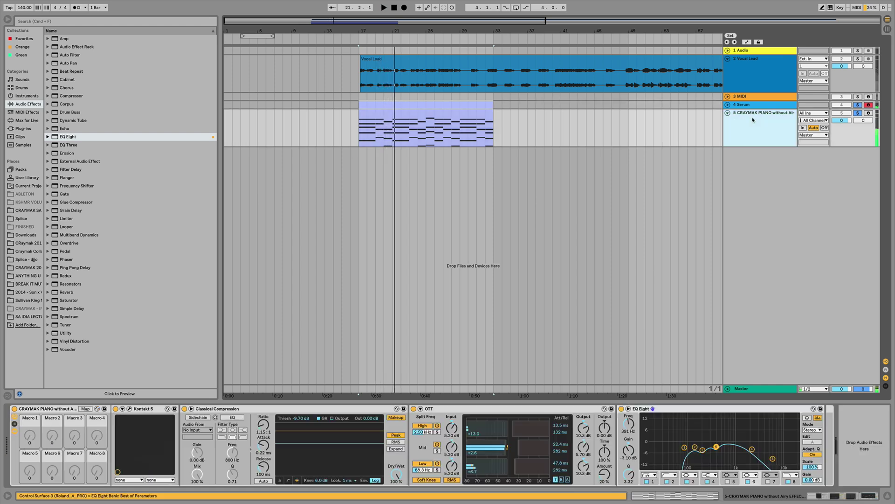
right_click(748, 106)
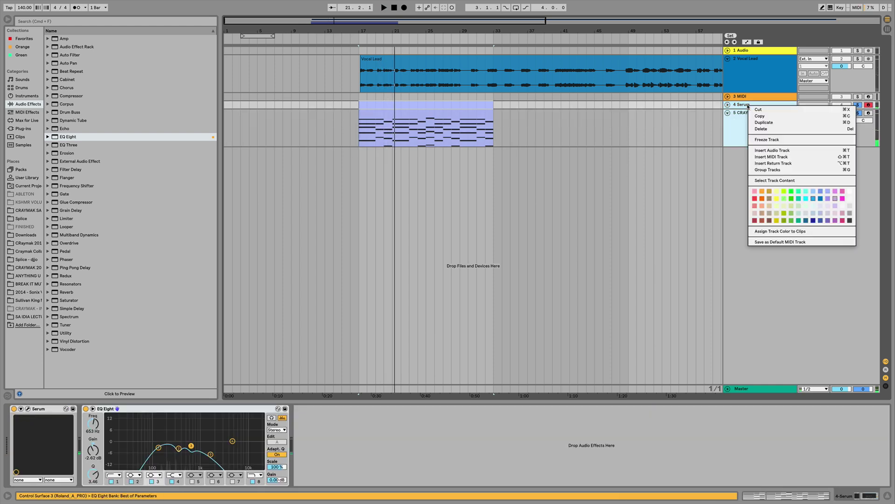
left_click(771, 170)
Rename the Serum track as PADS and the piano track as CRAYMAK PIANO, and fold the piano track
left_click(745, 136)
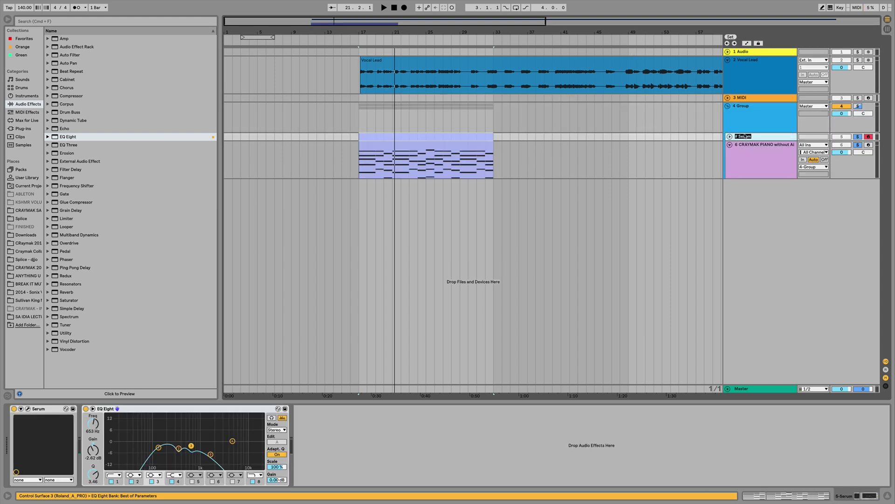
left_click(756, 153)
key("super+r")
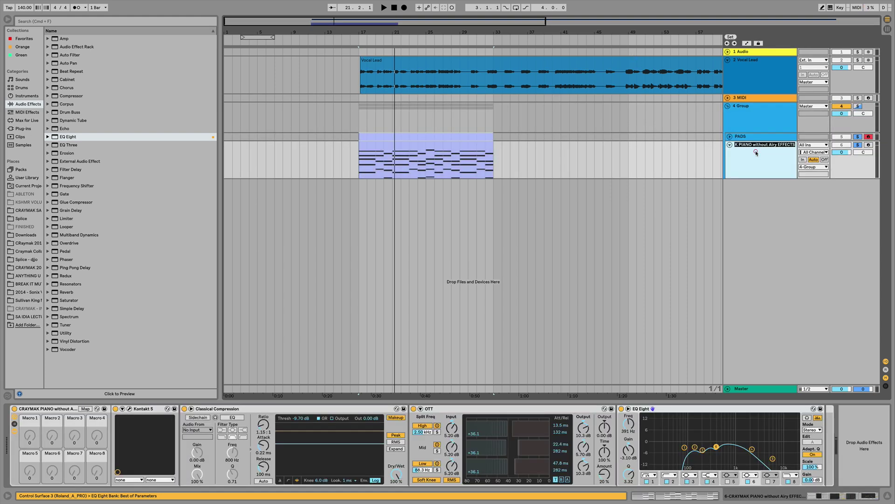
type("CRAYMAK PIANO")
key("Return")
left_click(730, 145)
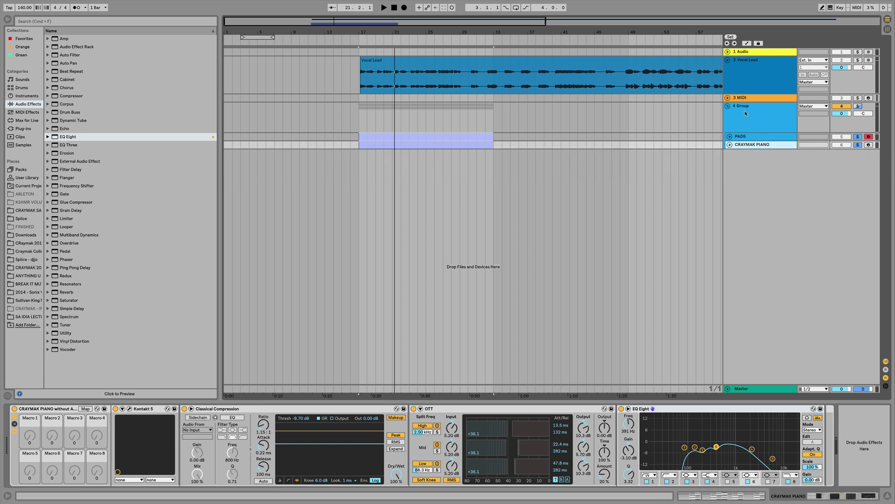
Clear the track solos, load the IDIA Break synths Processing rack from the SYNTHs folder onto the group, and close the Wider window
left_click(745, 113)
left_click(860, 138)
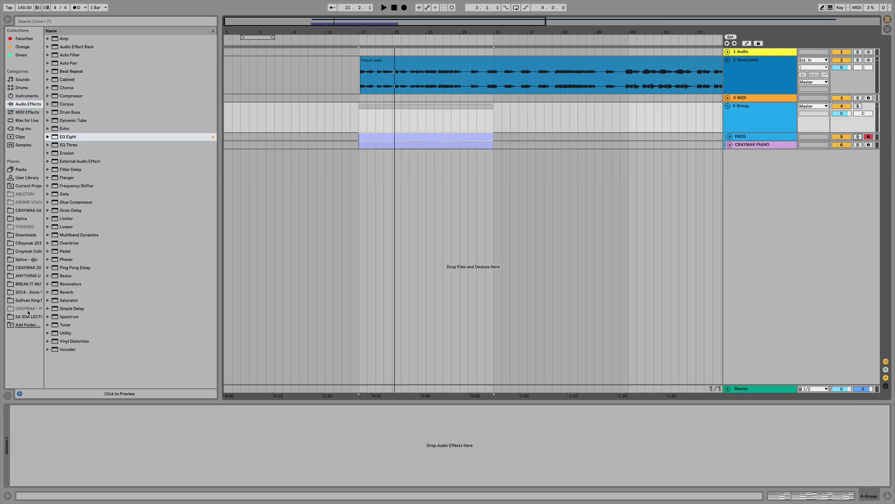
left_click(28, 316)
left_click(54, 55)
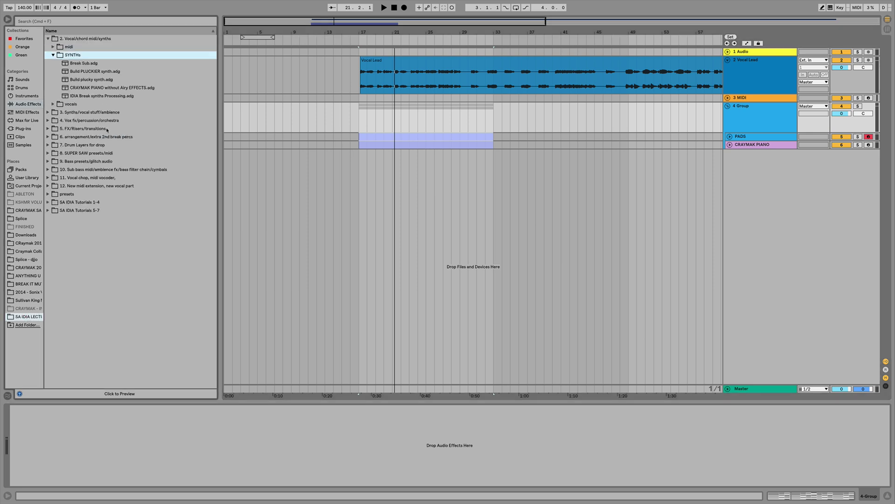
left_click(81, 97)
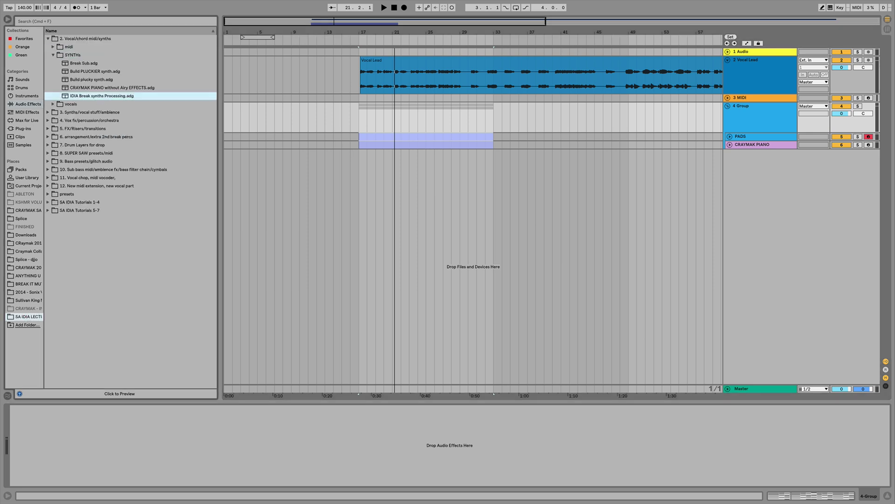
left_click_drag(726, 113, 728, 114)
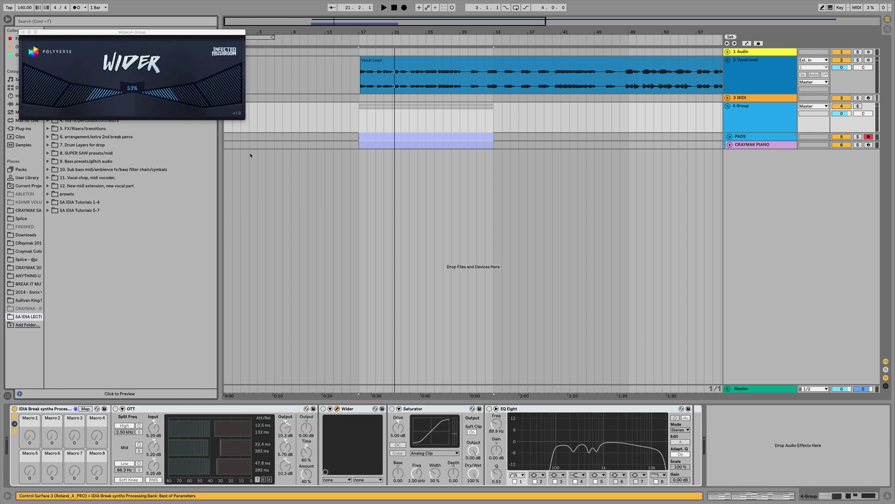
left_click(22, 32)
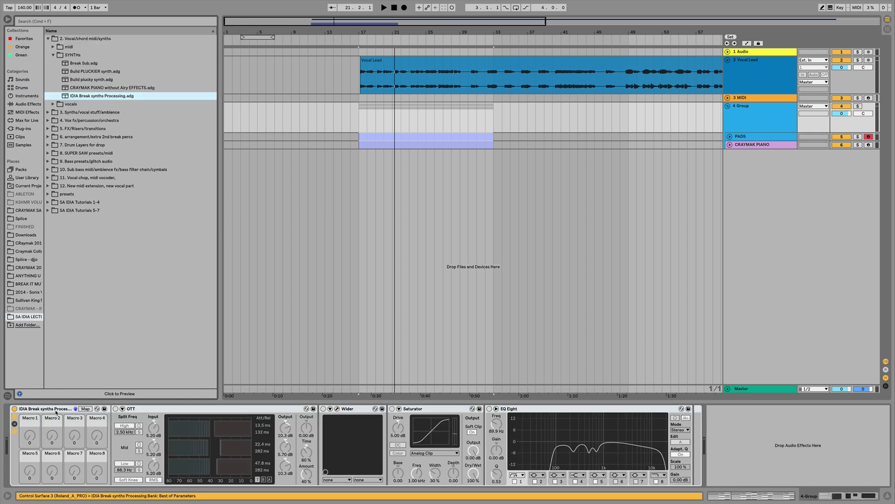
Solo the group, play it from bar 17 and enable the OTT device in its processing rack
left_click(358, 139)
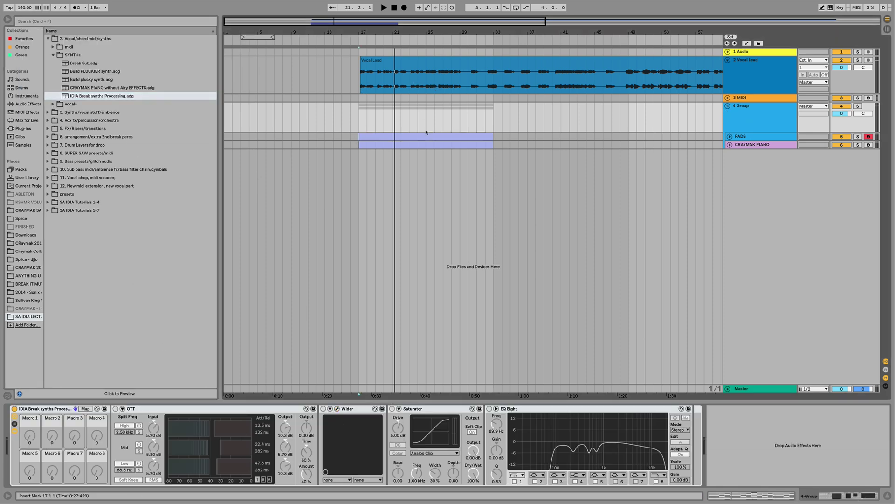
left_click(757, 118)
key("space")
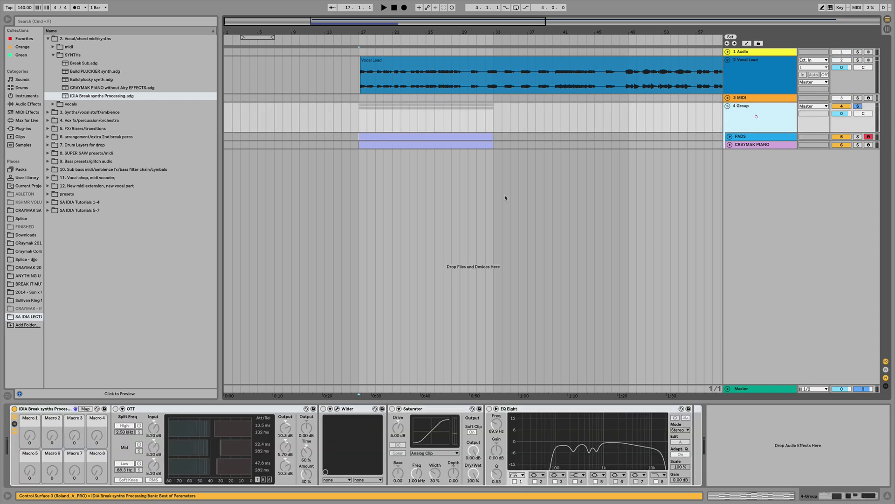
left_click(115, 409)
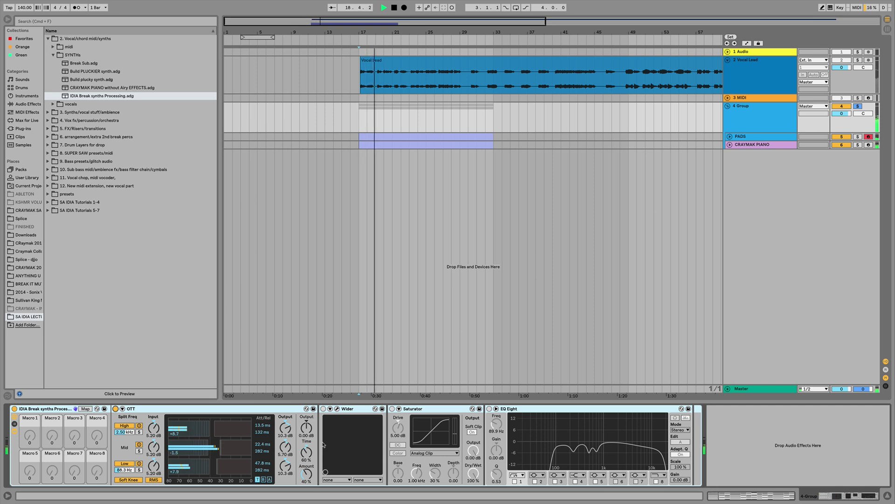
Enable the Wider effect on the synth group, view its plug-in window and compare the sound with it off and on during playback
left_click(323, 409)
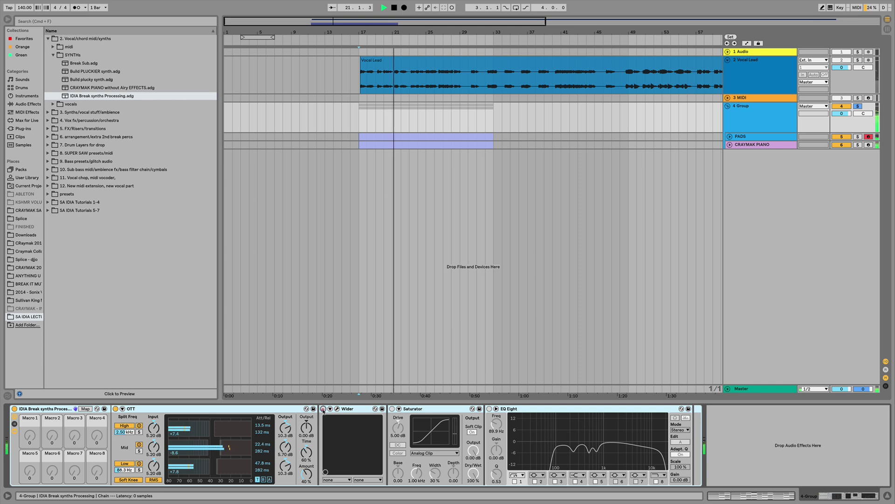
left_click(337, 409)
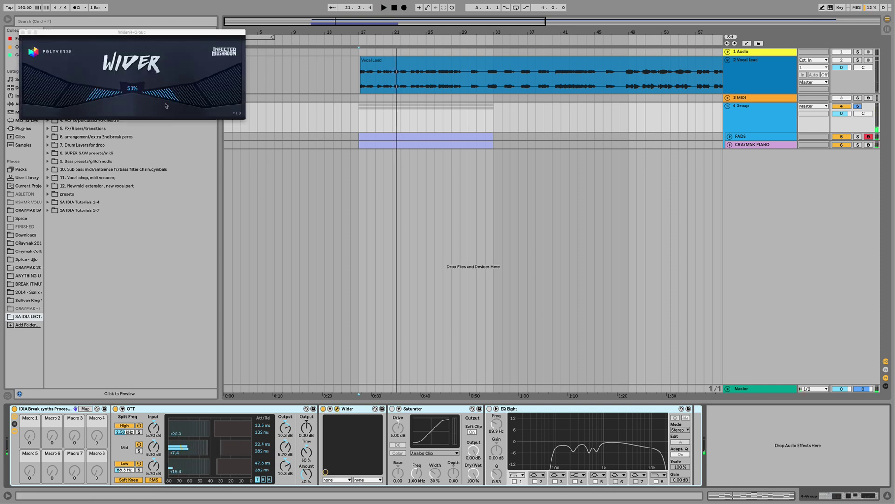
key("space")
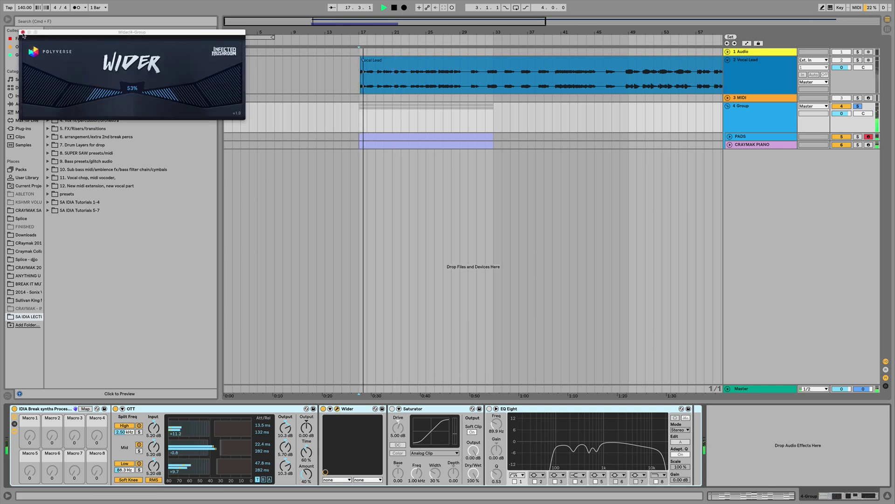
left_click(323, 409)
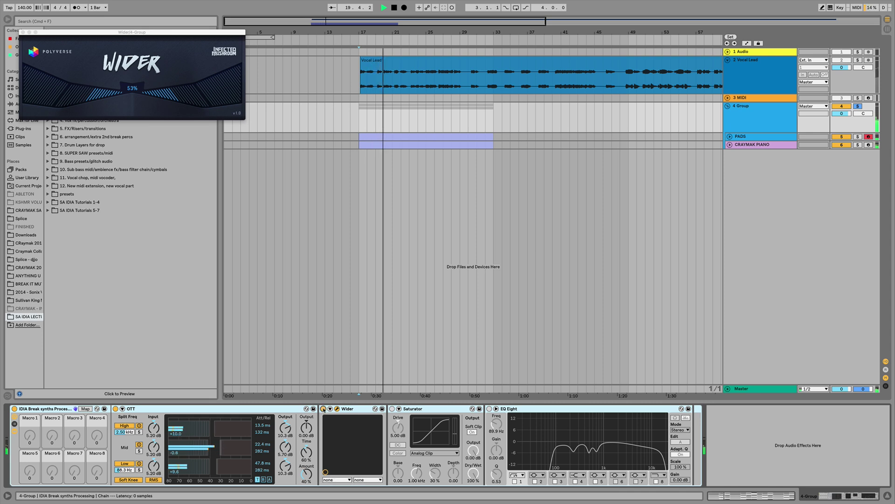
key("space")
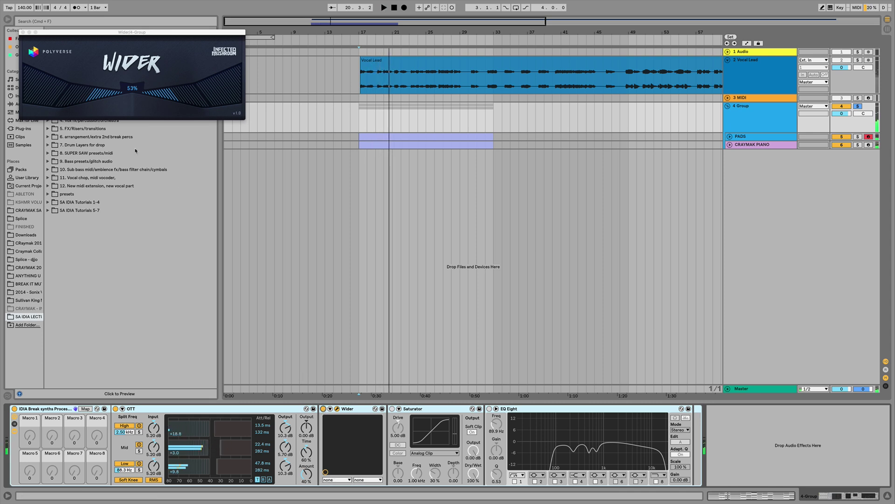
left_click(22, 32)
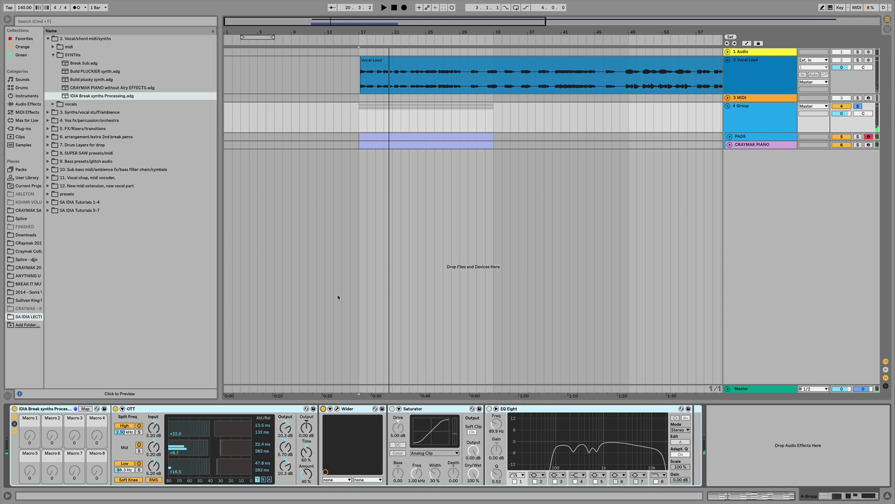
Enable the Saturator and EQ Eight on the synth group, comparing the Saturator off and on during playback
left_click(392, 409)
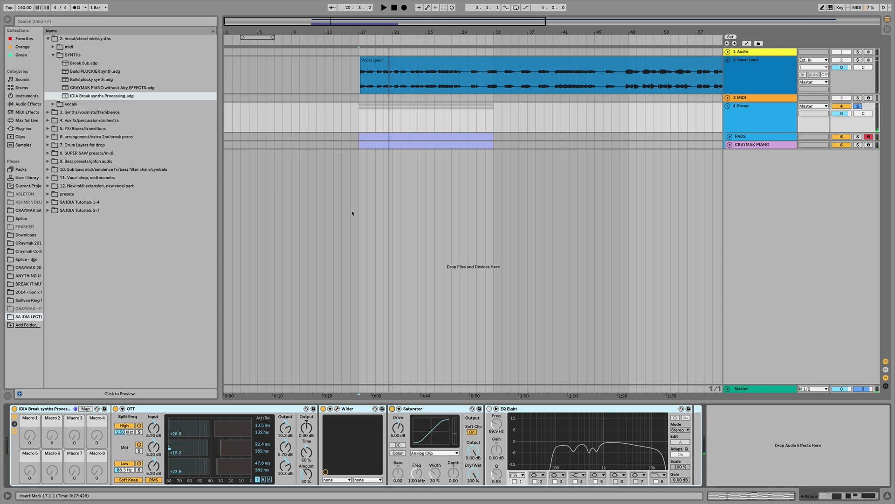
key("space")
left_click(392, 409)
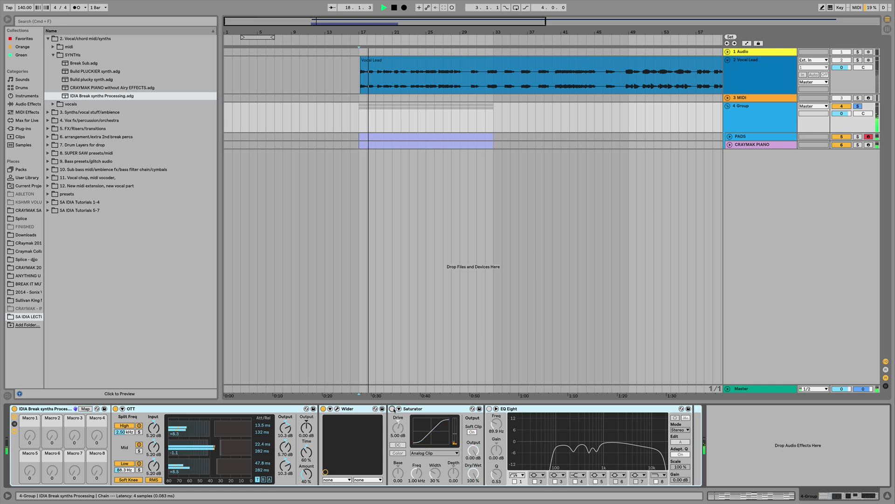
left_click(392, 408)
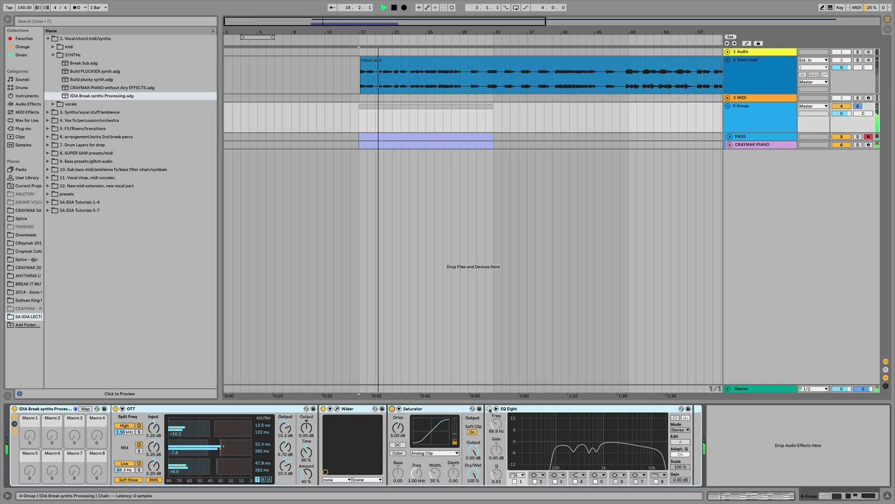
left_click(490, 408)
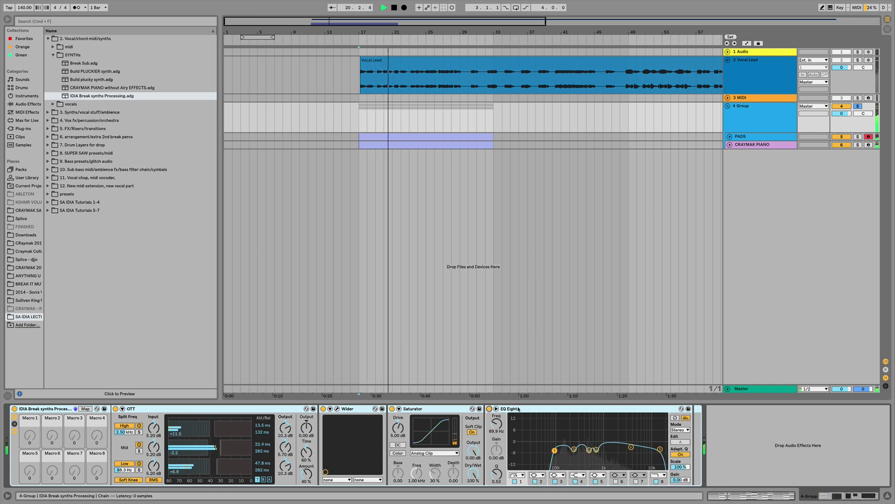
key("space")
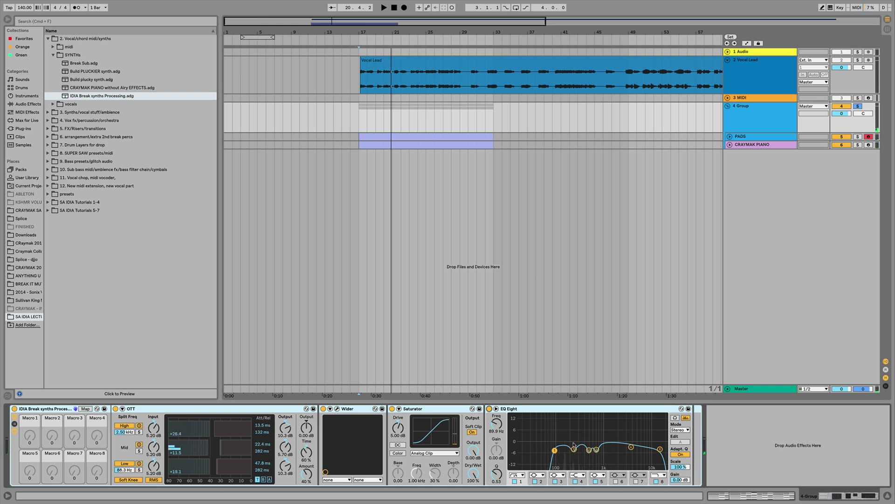
Adjust EQ Eight's band 3 on the synth group to 726 Hz with a gain of -3.35 dB during playback
left_click(574, 448)
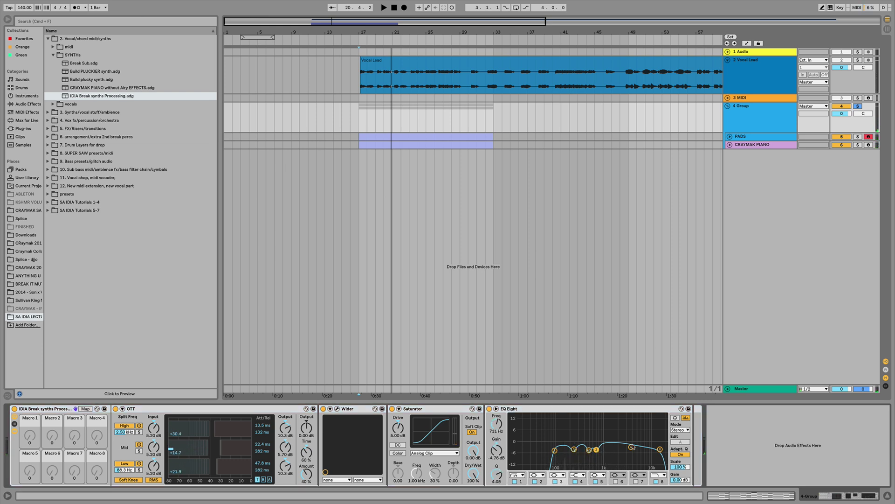
key("space")
left_click(597, 449)
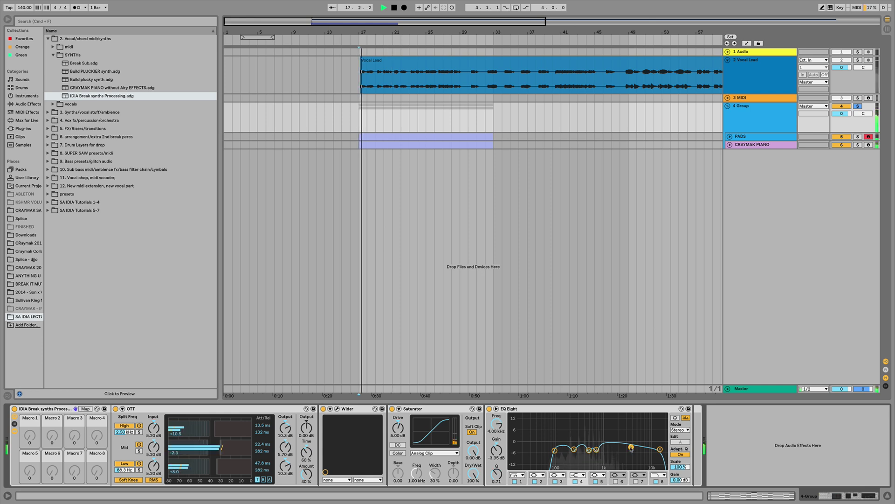
mouse_move(597, 449)
left_mouse_down()
mouse_move(597, 416)
mouse_move(597, 447)
left_mouse_up()
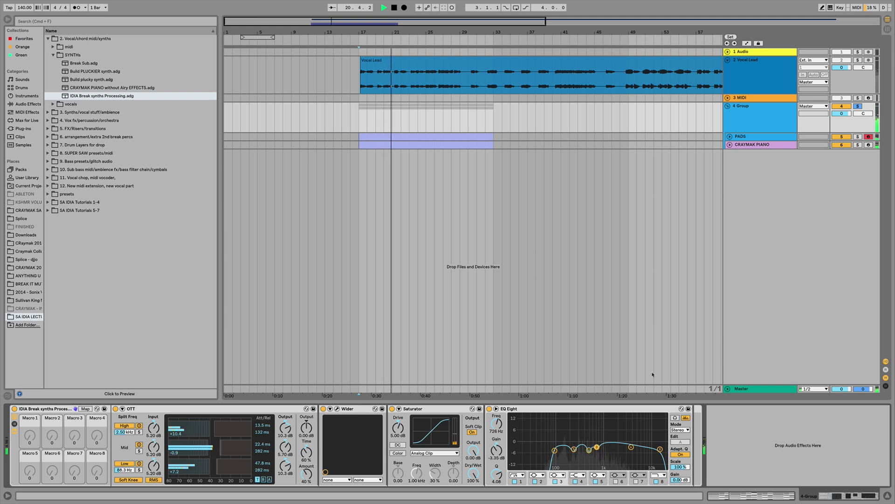
Unsolo the synth group to play it with the vocal, and set the PADS track volume to -15 dB
left_click(859, 106)
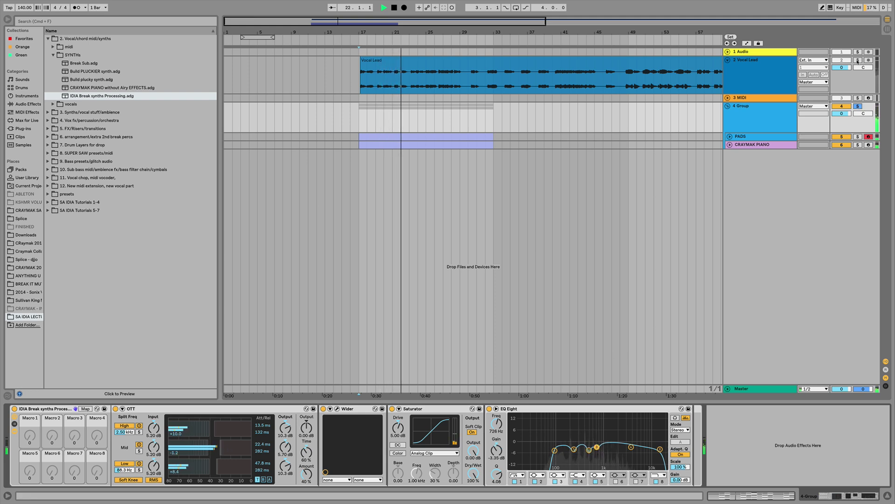
key("space")
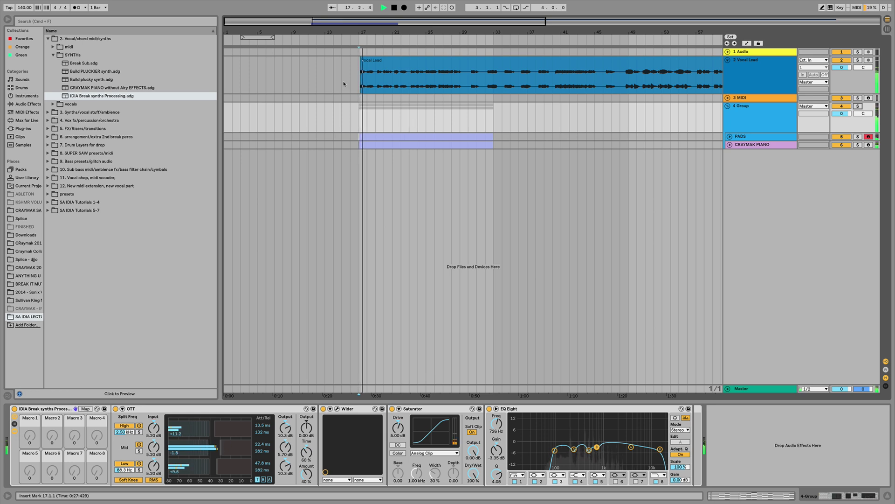
left_click(730, 137)
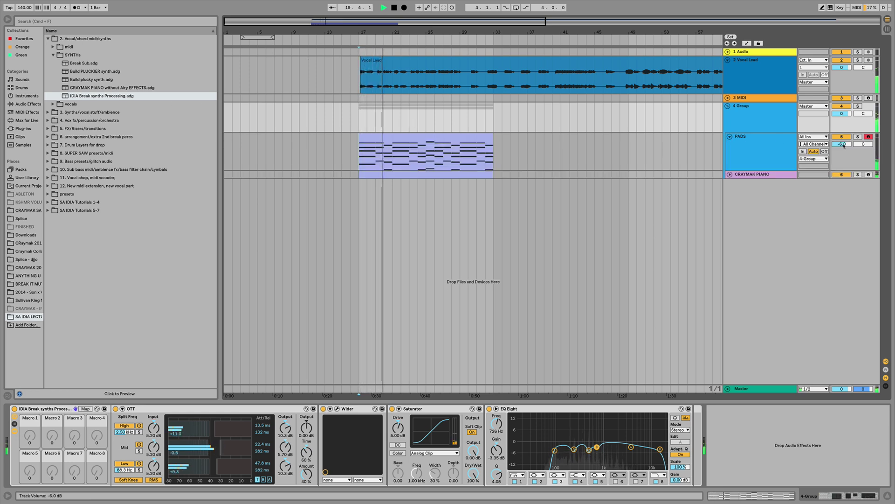
left_click_drag(842, 144, 842, 142)
left_click(730, 137)
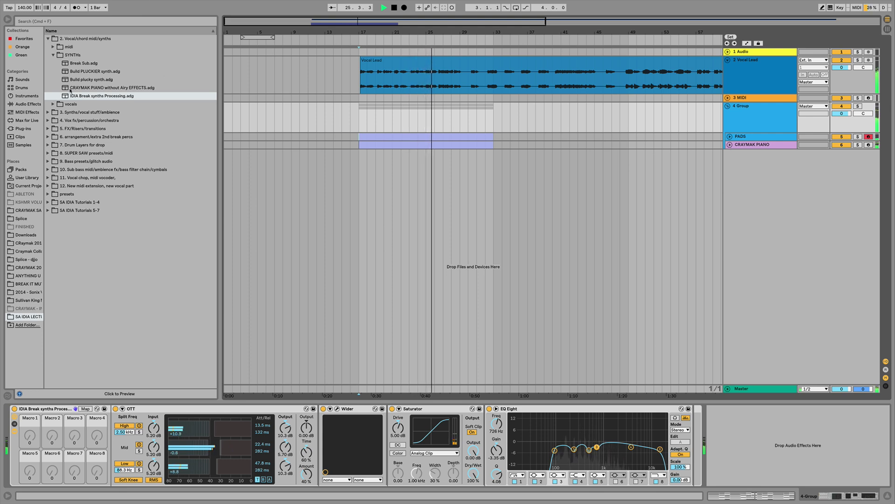
Unfold the PADS and CRAYMAK PIANO tracks and rename their group BREAK SYNTHS
left_click_drag(486, 32, 486, 8)
left_click(730, 137)
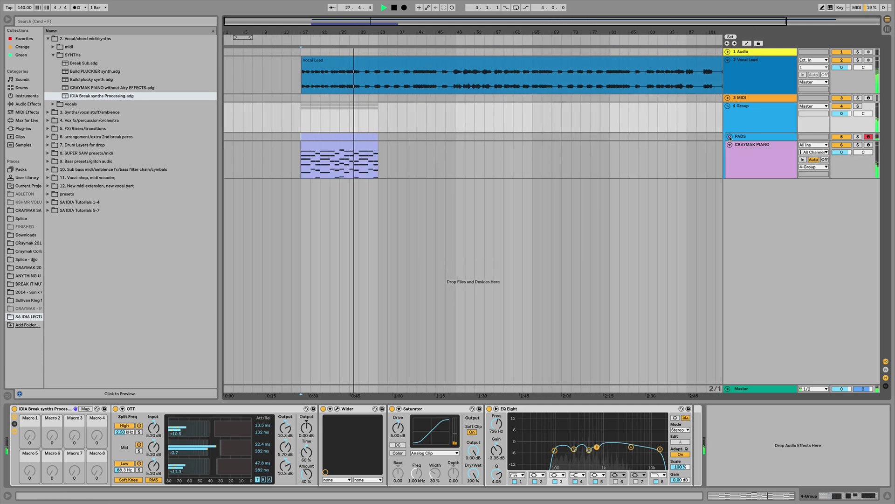
left_click(730, 174)
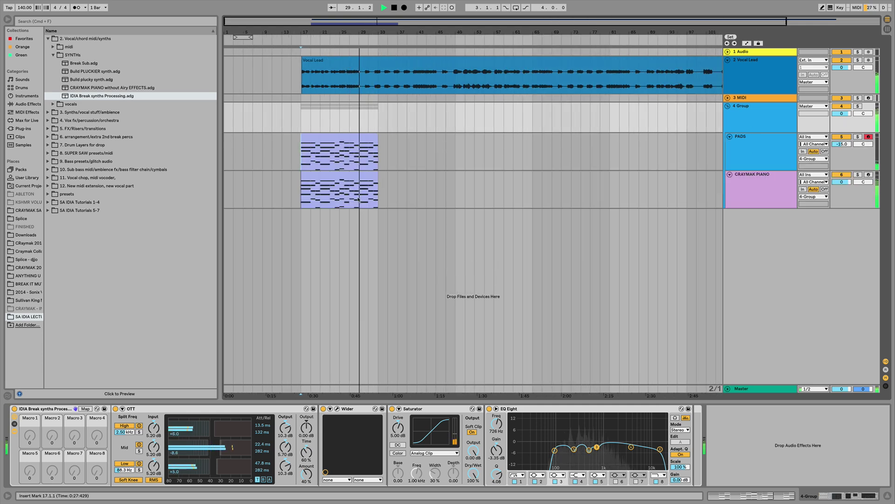
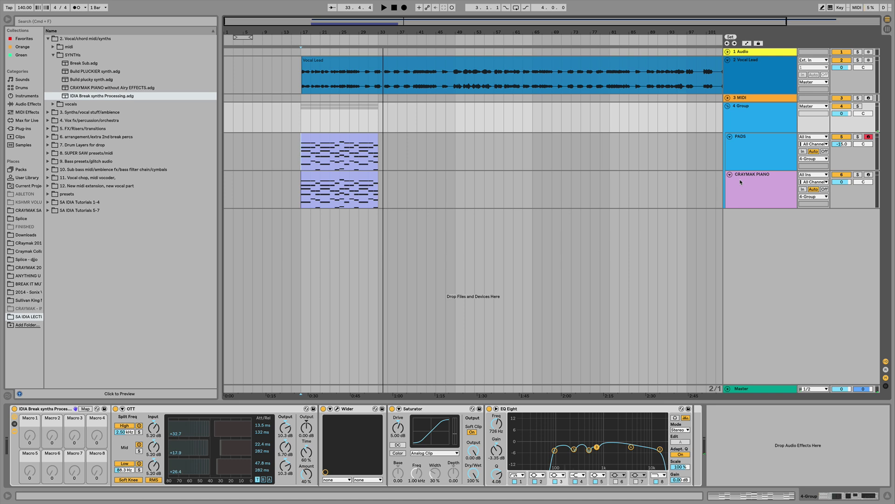
left_click_drag(301, 100, 380, 197)
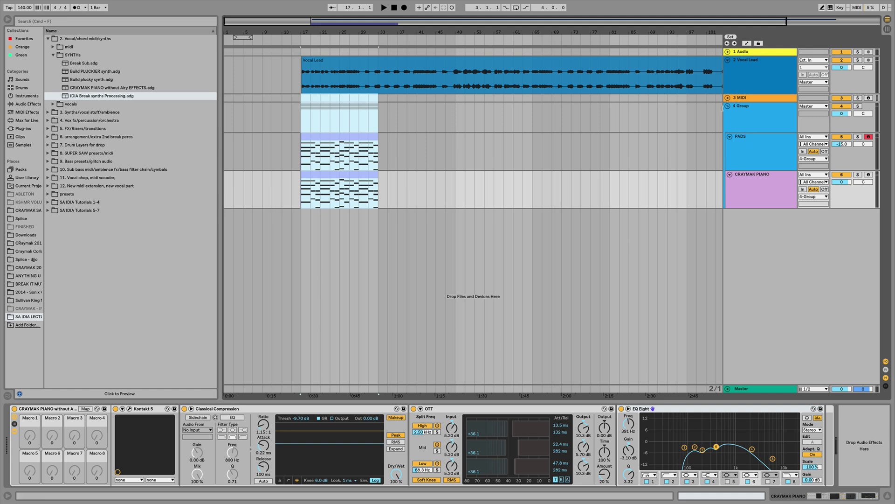
left_click(751, 112)
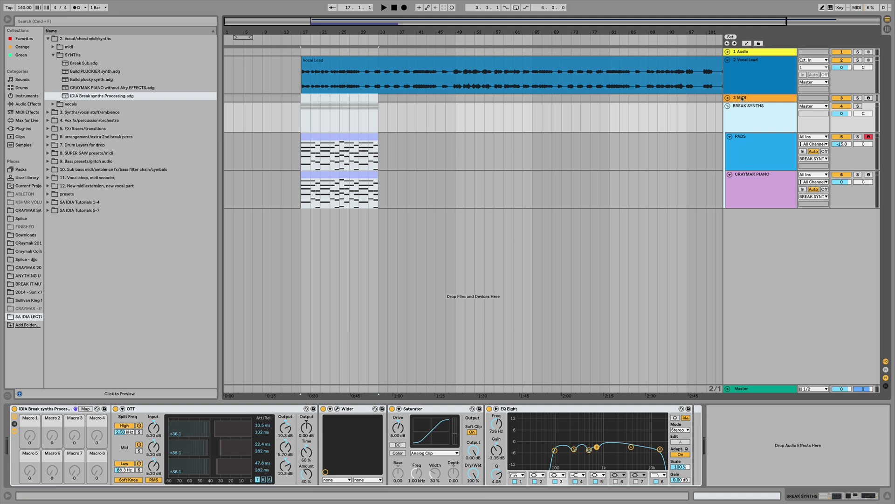
Move the empty MIDI track below the BREAK SYNTHS group, fold the group and delete the empty audio track
left_click_drag(744, 99, 742, 248)
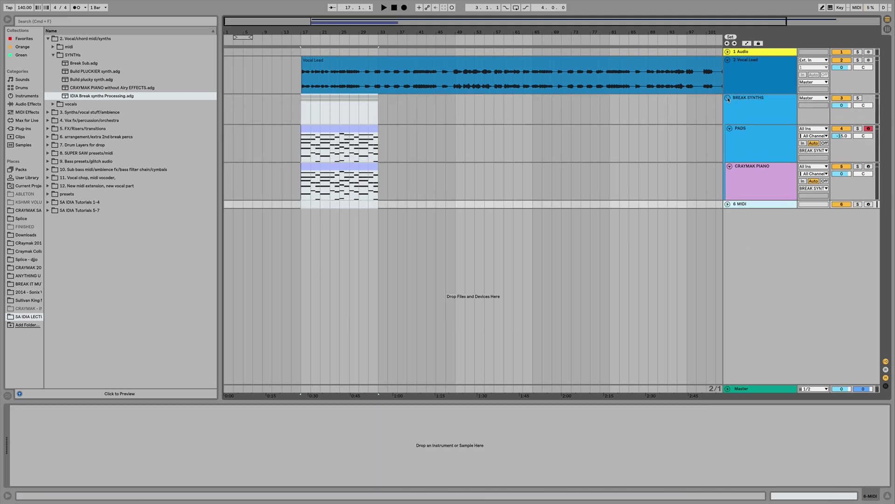
left_click(728, 98)
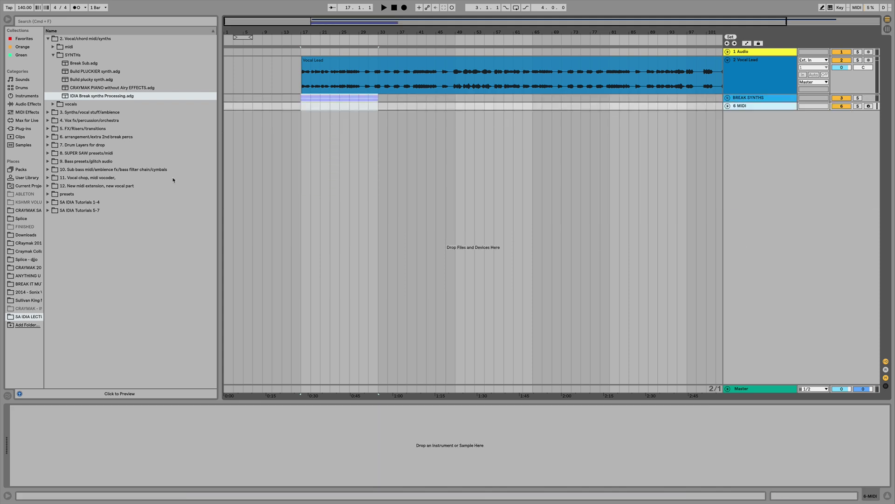
left_click(743, 51)
key("Delete")
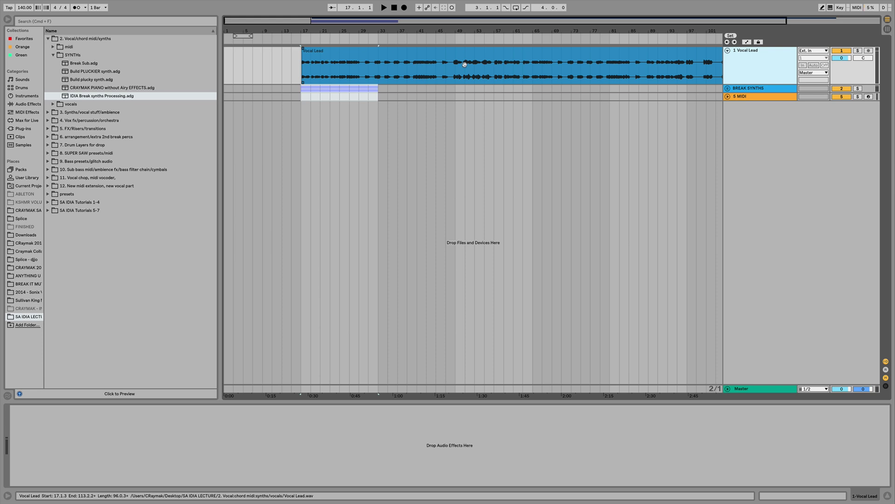
Play the vocal from bar 33 to hear the section that follows the break synths
left_click(738, 96)
left_click(386, 98)
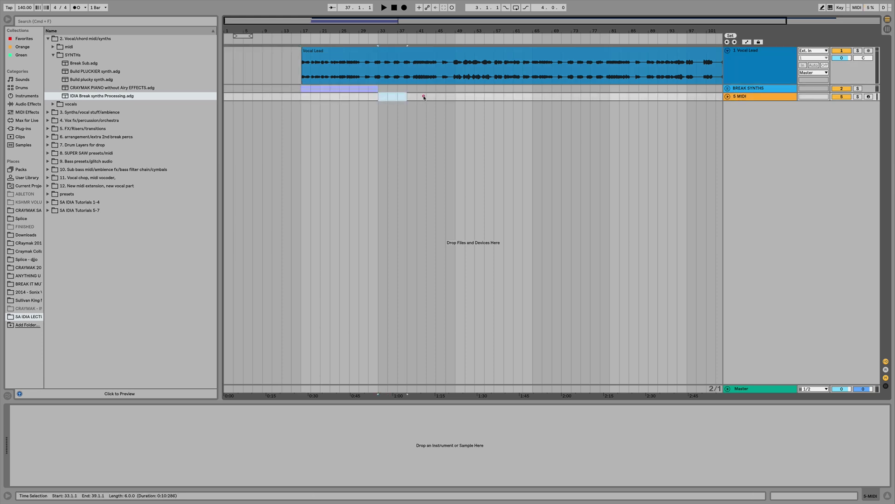
left_click(380, 79)
key("space")
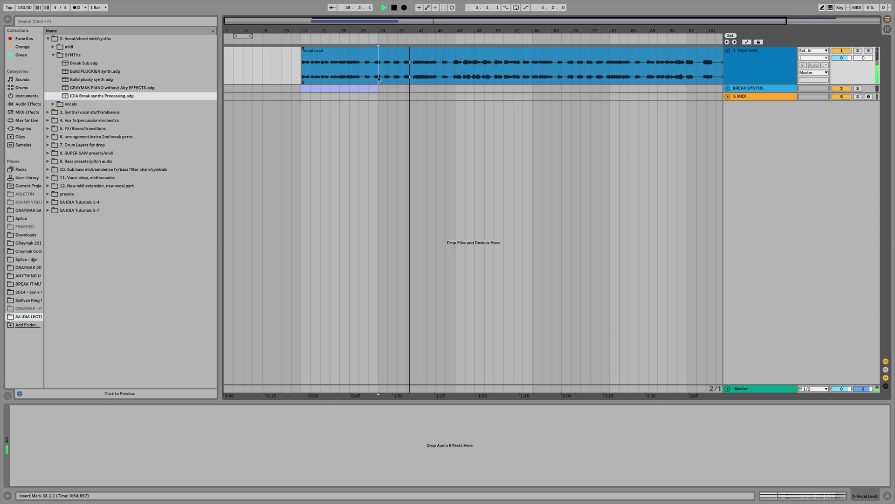
key("space")
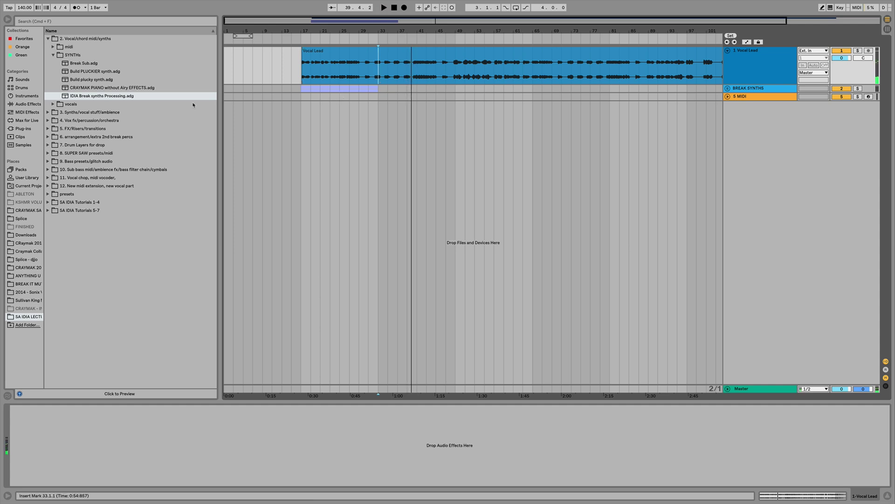
Select the range from bar 33 to bar 47 on the empty MIDI track
left_click(750, 97)
left_click(298, 71)
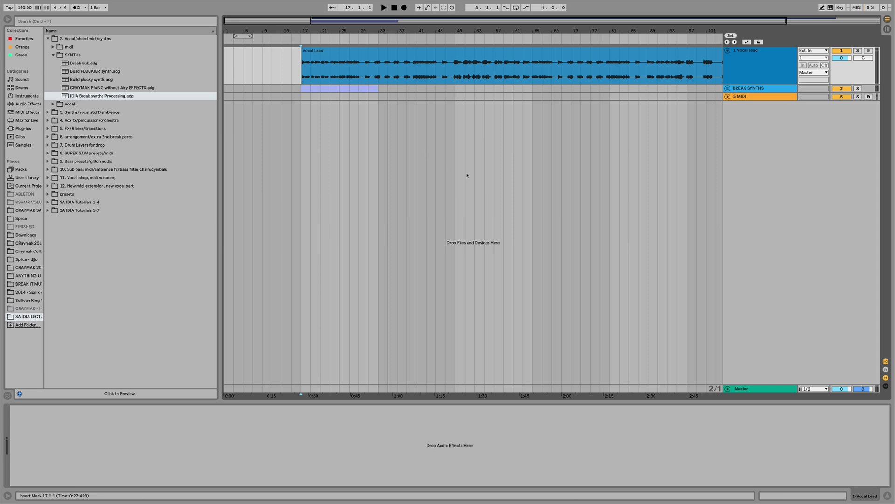
left_click_drag(371, 73, 415, 76)
left_click(379, 99)
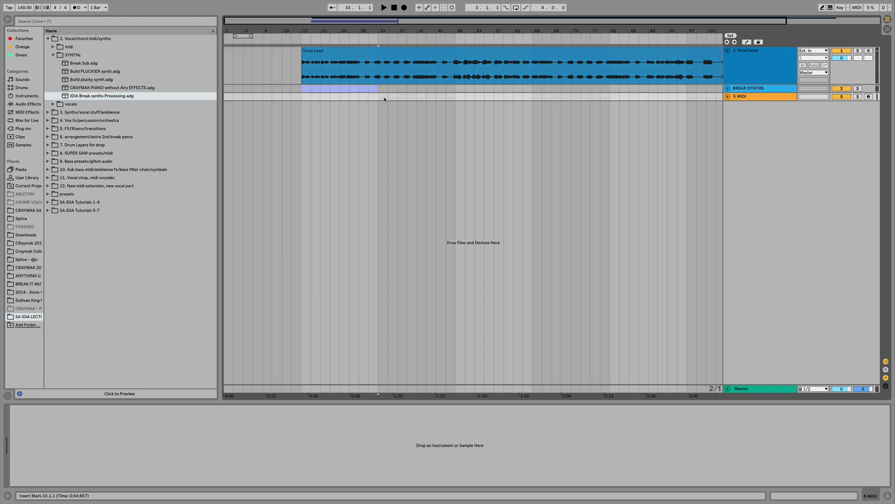
left_click_drag(363, 97, 387, 94)
left_click(378, 98)
left_click_drag(400, 99, 445, 100)
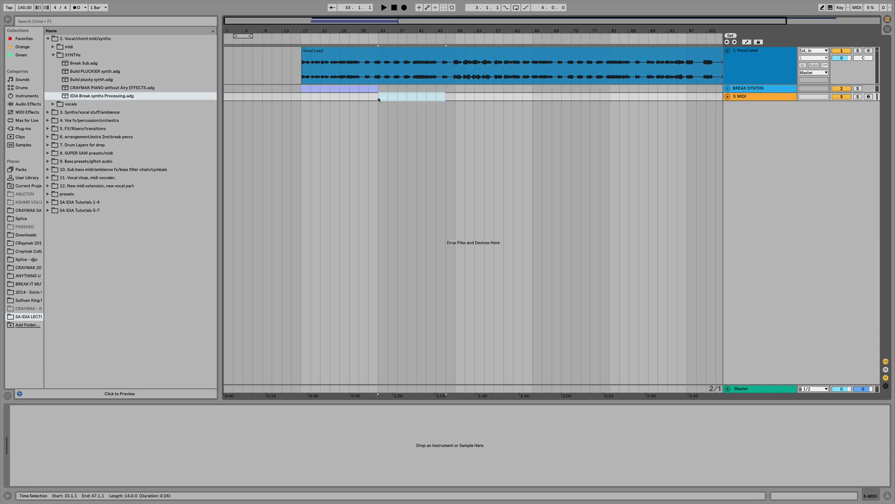
Load the Break Sub.adg rack onto the empty MIDI track and close its Serum window
left_click(752, 99)
left_click(86, 62)
left_click(746, 98)
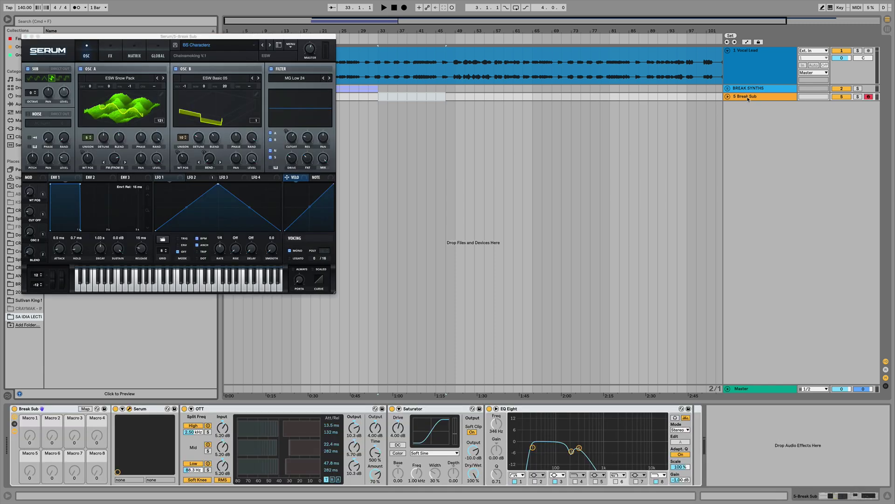
left_click(107, 56)
left_click(25, 37)
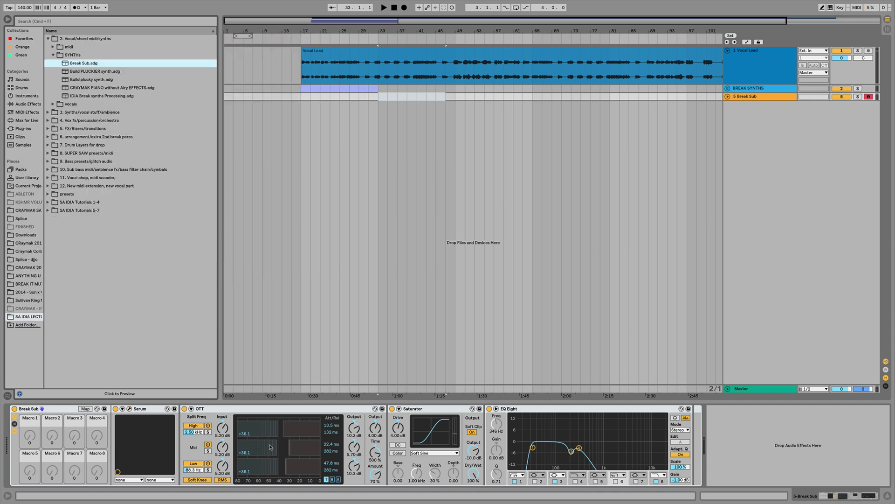
Bypass the OTT, Saturator and EQ Eight devices in the Break Sub rack
left_click(184, 408)
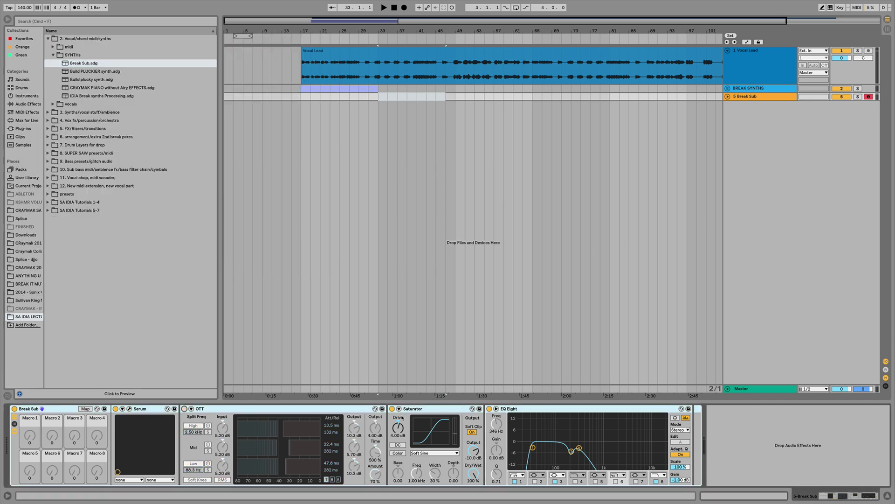
left_click(393, 409)
left_click(489, 408)
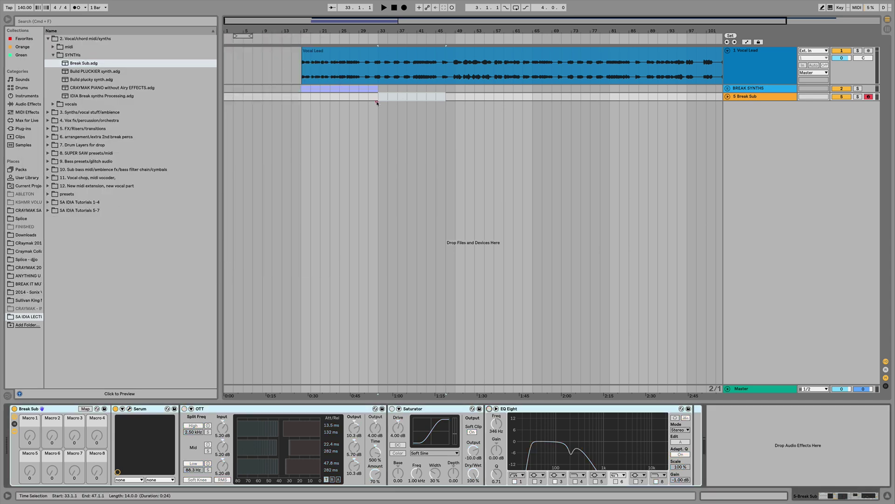
Create an empty MIDI clip from bar 33 to bar 49 on the Break Sub track and draw a one-bar G#2 note at its start
left_click_drag(377, 103, 452, 98)
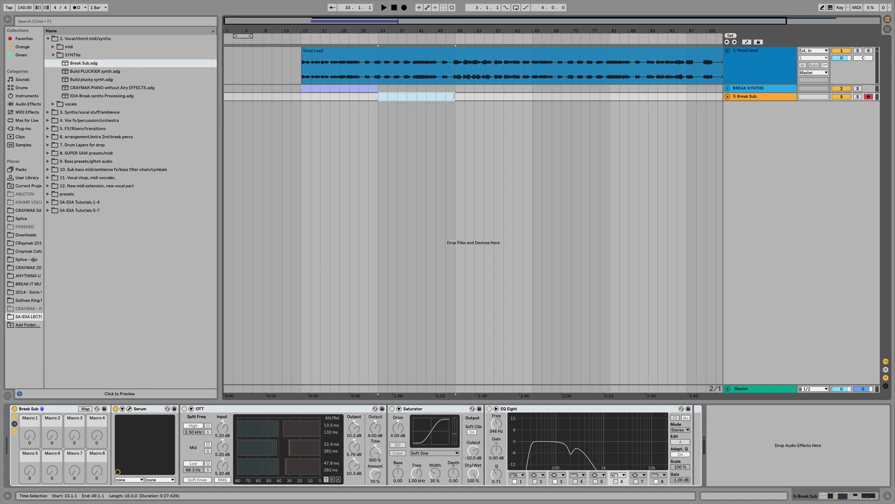
key("super+shift+m")
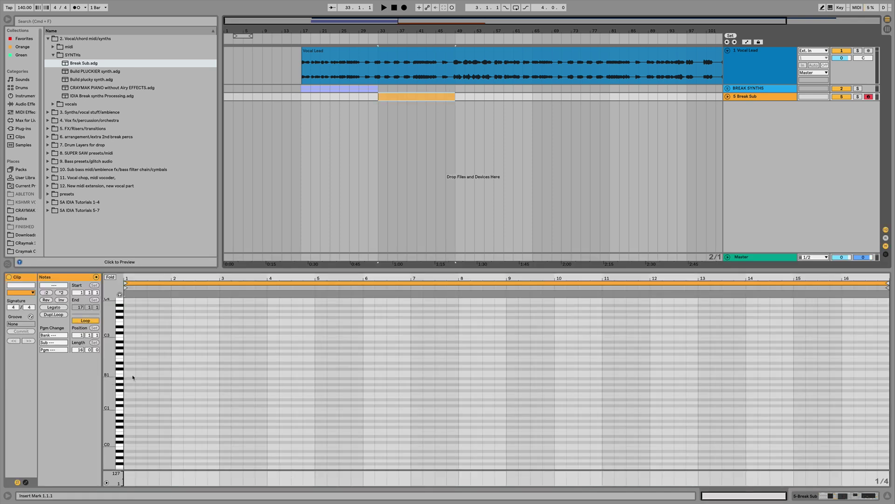
double_click(125, 348)
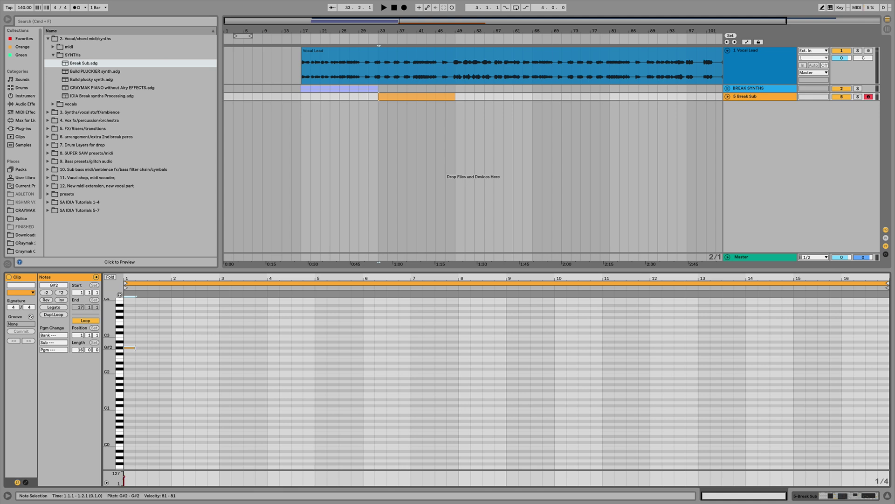
left_click_drag(134, 348, 161, 348)
Place a one-bar B2 note at bar 3 of the Break Sub clip
left_click_drag(155, 388, 228, 344)
double_click(226, 346)
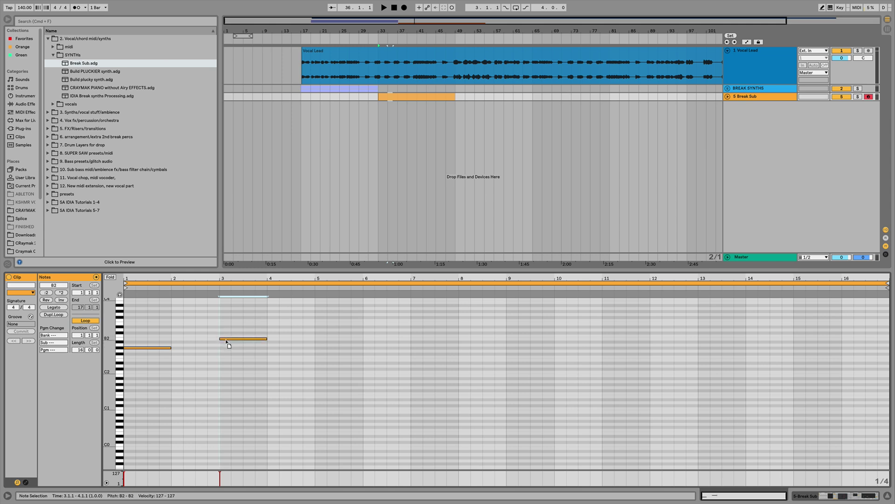
left_click(145, 348)
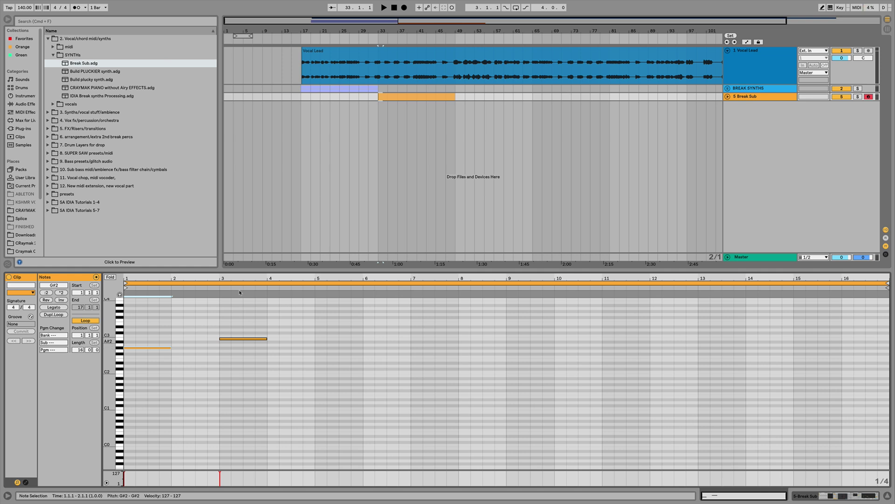
Try extending the G#2 note to two bars instead of placing a short E2 note at bar 2, and play it back
left_click(376, 78)
left_click(174, 361)
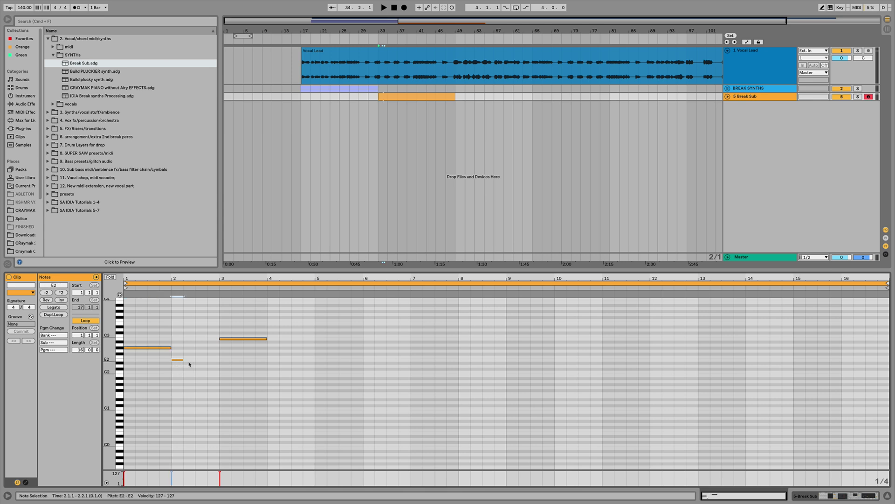
left_click_drag(183, 360, 219, 347)
key("Delete")
key("space")
key("space")
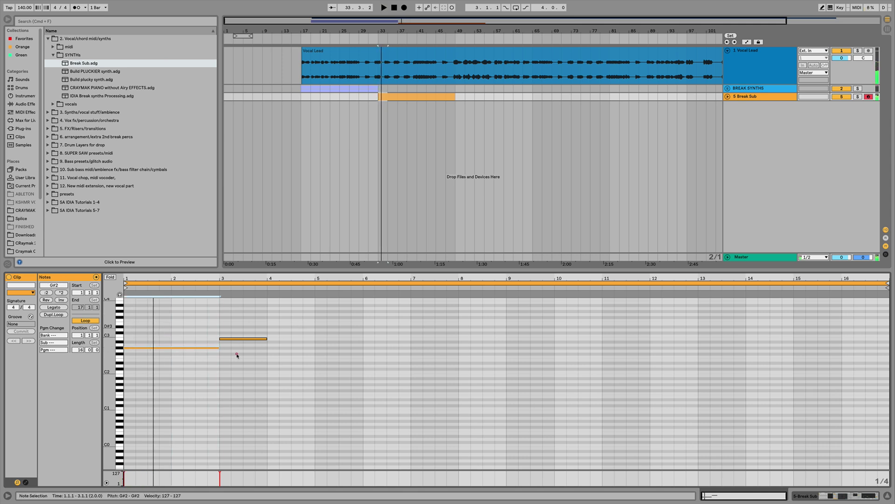
Transpose both clip notes down one octave to G#1 and B1 and play them with the vocal
left_click_drag(166, 325, 286, 396)
key("shift+Down")
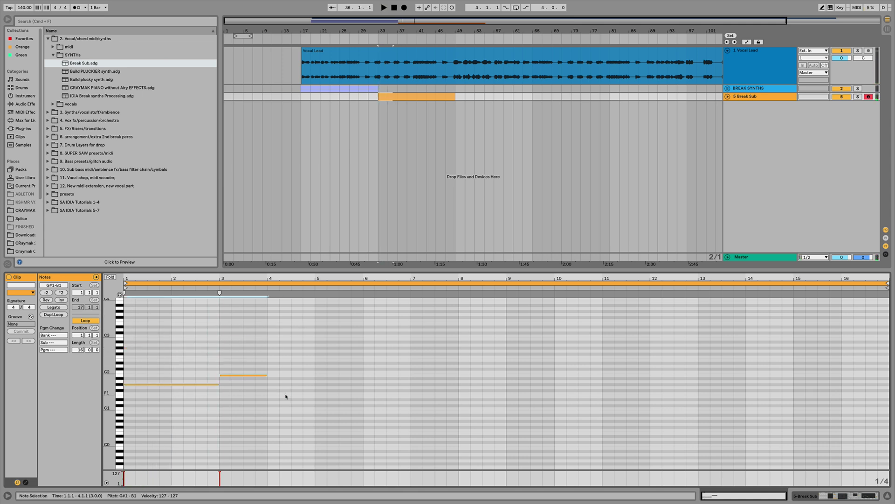
key("space")
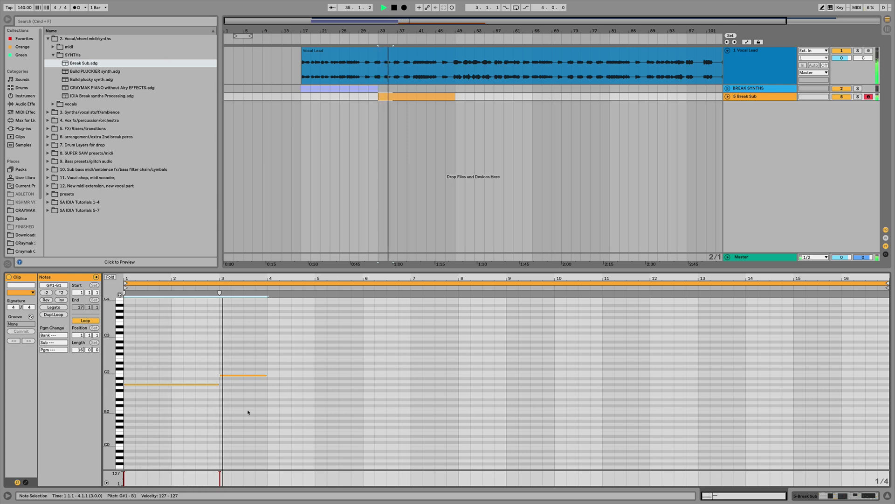
key("space")
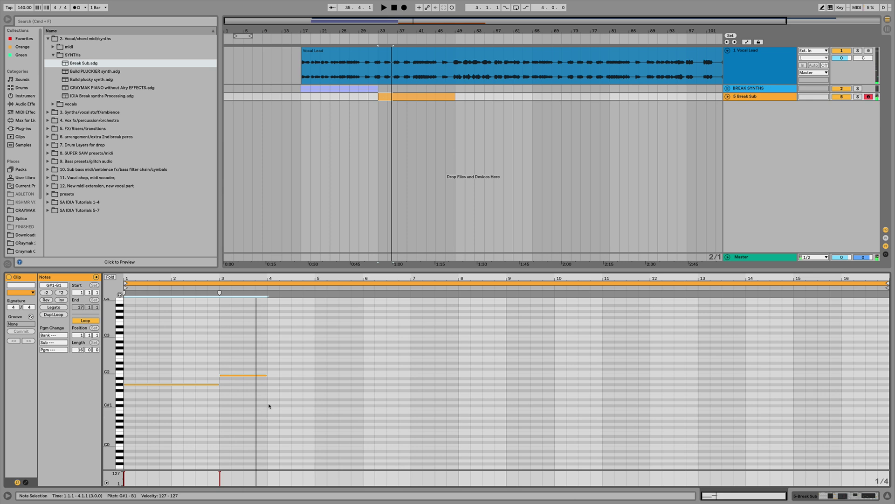
Shorten the G#1 note to one bar and add a one-bar E1 note at bar 2 of the clip
left_click(219, 390)
left_click_drag(219, 385, 172, 386)
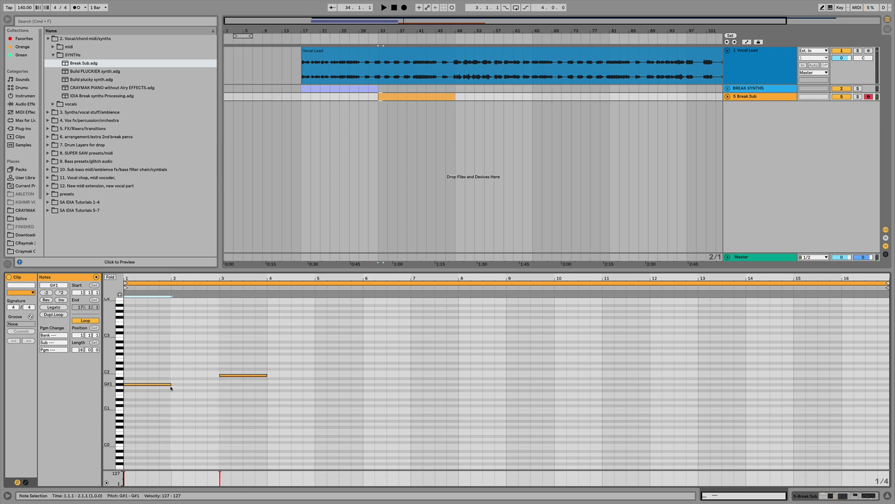
double_click(181, 385)
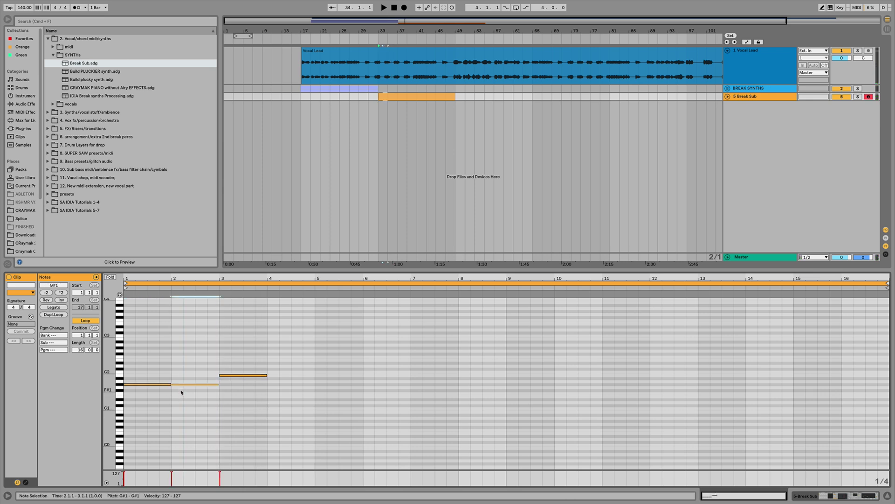
left_click_drag(182, 384, 182, 397)
Play the clip and add a one-bar D#1 note at bar 4
key("space")
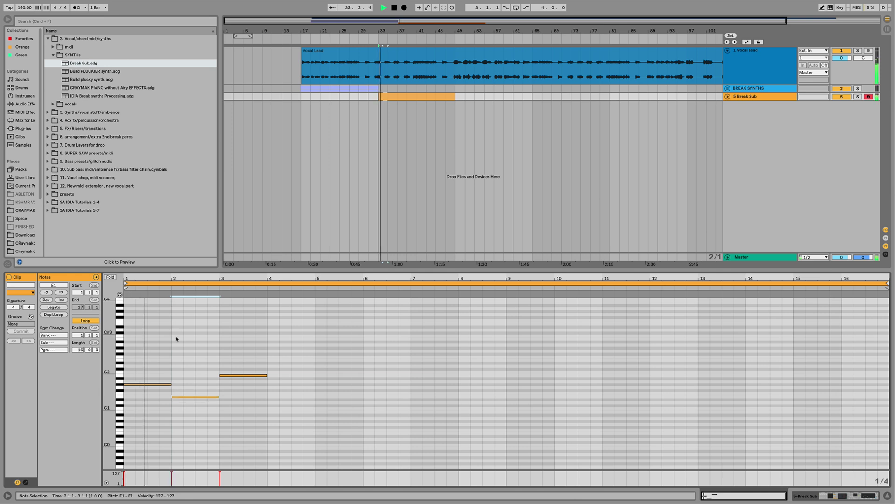
double_click(272, 400)
left_click_drag(279, 399, 314, 399)
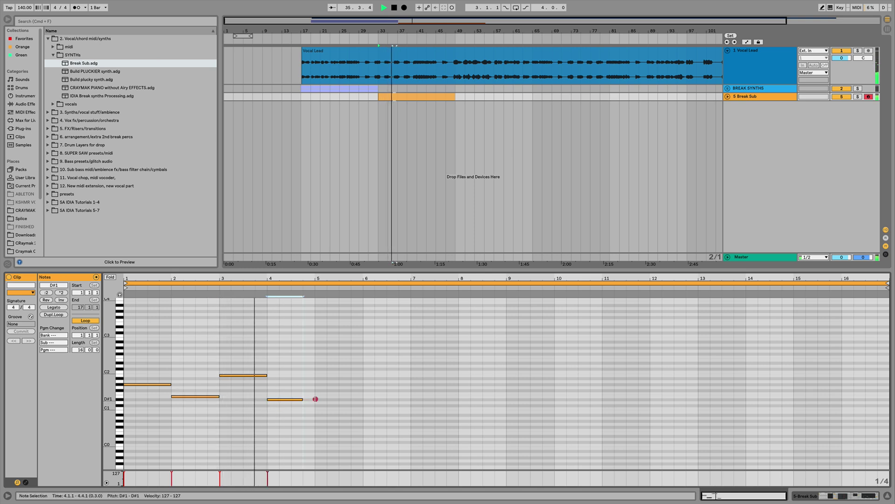
Duplicate the four-note pattern into bars 5 to 8 and delete the copied D#1 note at bar 8
left_click_drag(306, 350, 162, 449)
key("super+d")
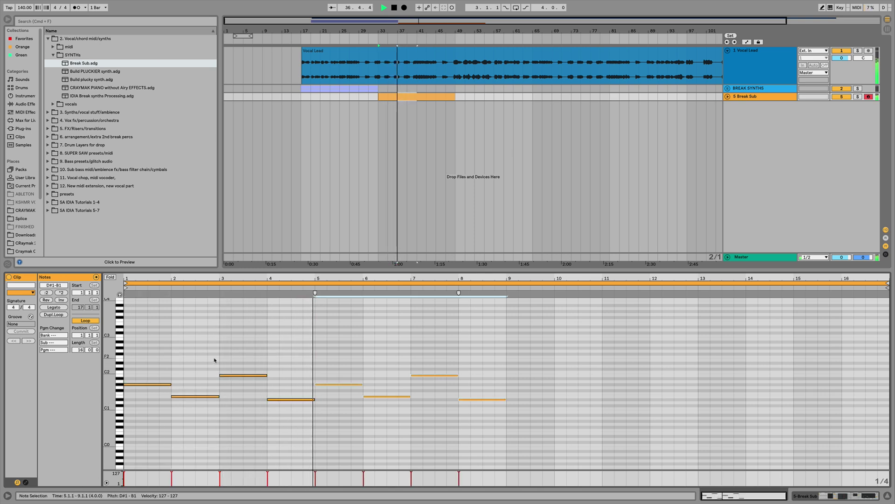
double_click(486, 399)
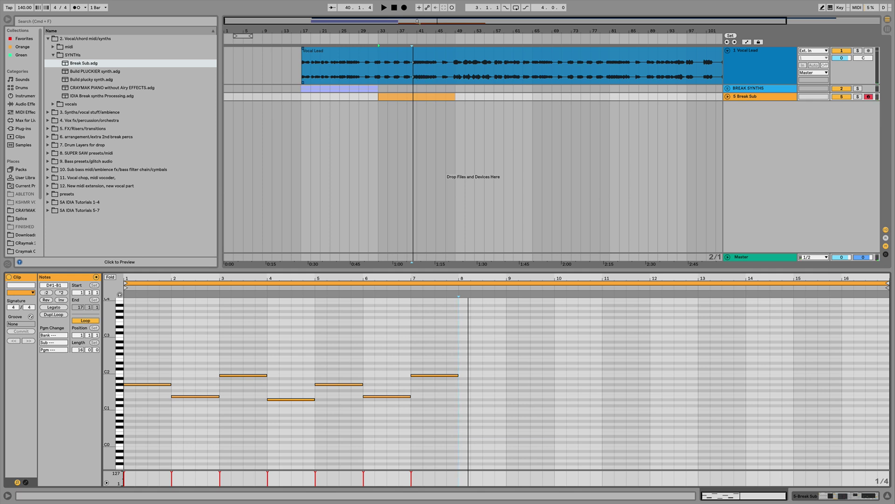
Play the vocal from bar 40 and unfold the Break Sub track to check its notes against the empty bar 8
left_click_drag(414, 29, 412, 92)
left_click(411, 77)
key("space")
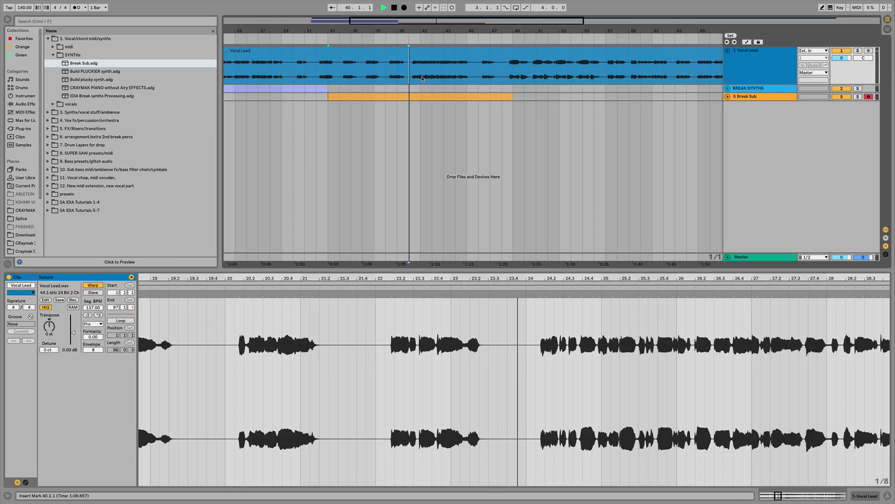
left_click(728, 97)
left_click(425, 105)
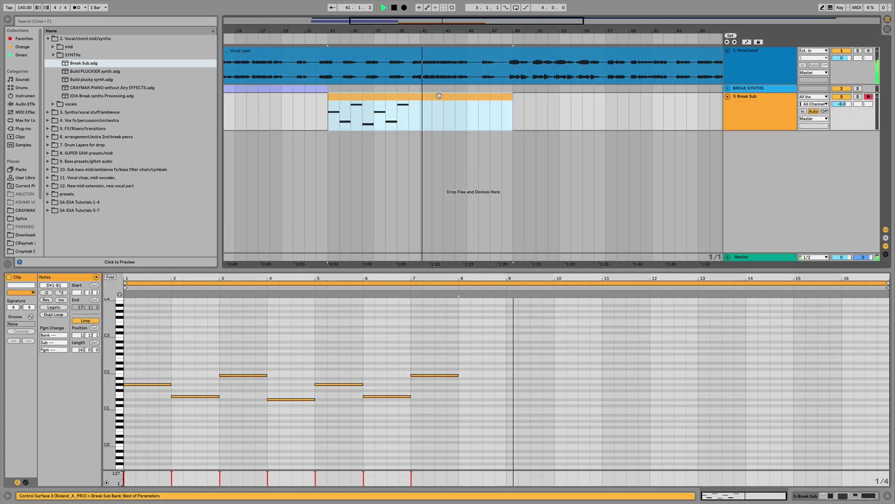
left_click(468, 353)
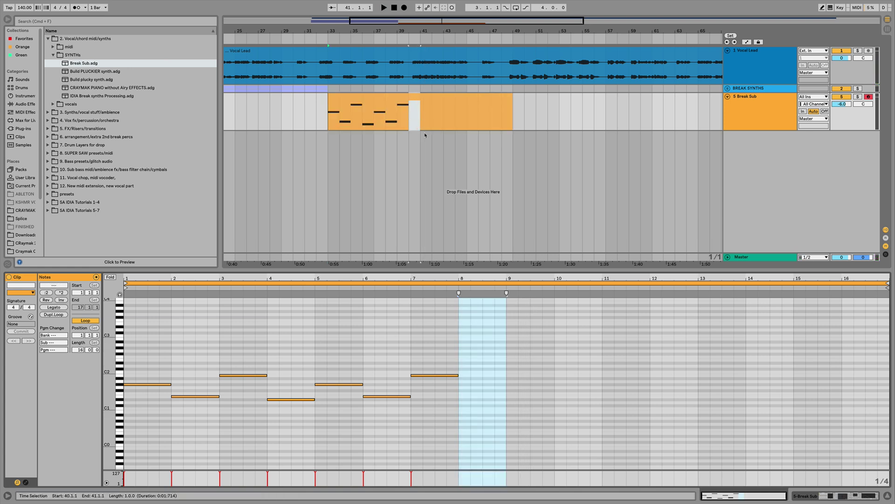
Copy the seven sub notes from bars 1 to 7 and paste them at bar 9 of the clip
left_click_drag(142, 356, 495, 435)
left_click(504, 358)
key("super+v")
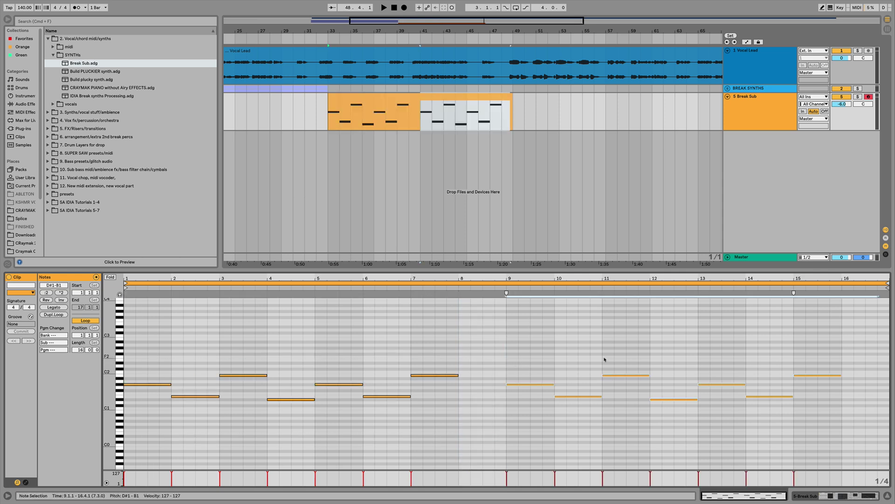
left_click(542, 446)
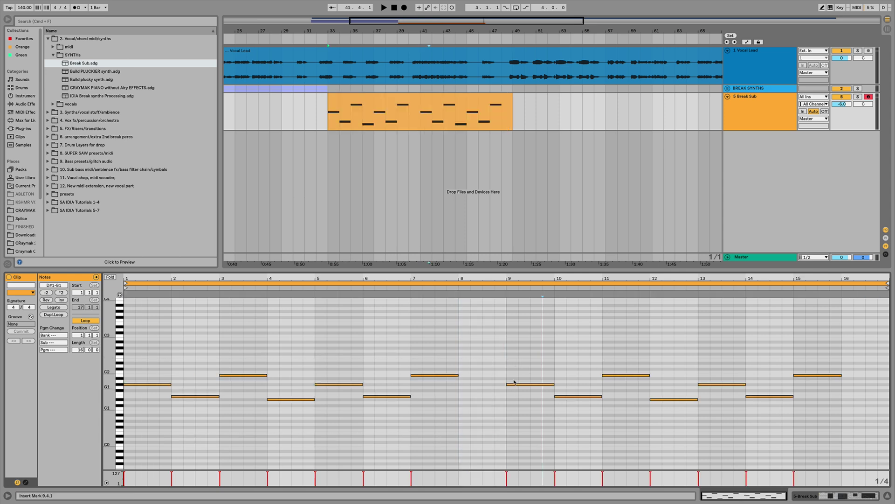
Change the bar 9 note to E1 and the bar 10 note to G#1 in the Break Sub clip
left_click_drag(514, 385, 515, 401)
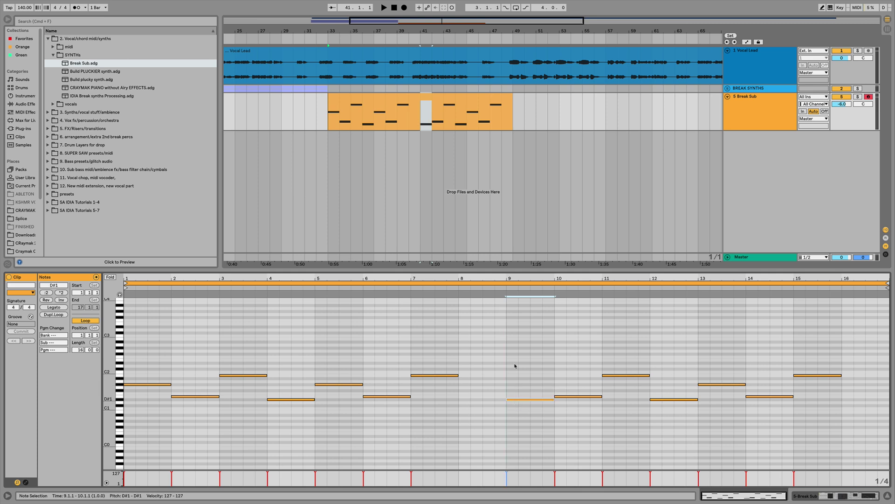
scroll(426, 79, "left", 5)
left_click_drag(416, 88, 428, 90)
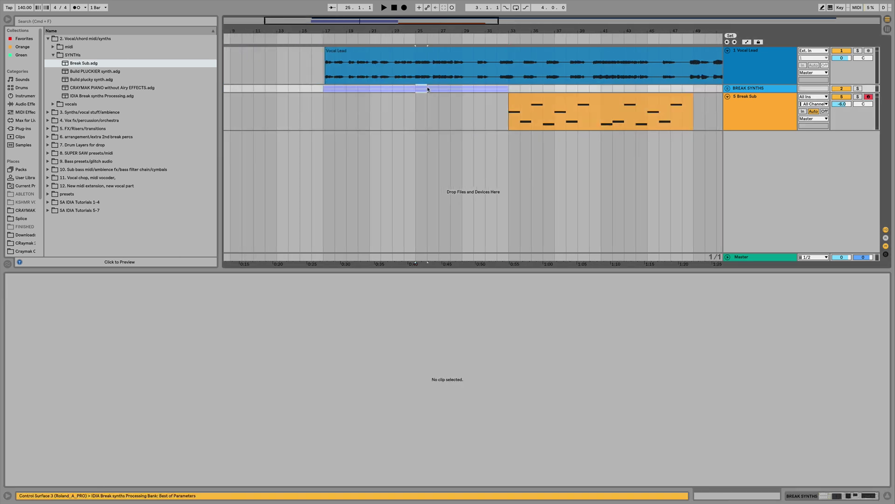
left_click(655, 121)
left_click_drag(524, 399, 524, 396)
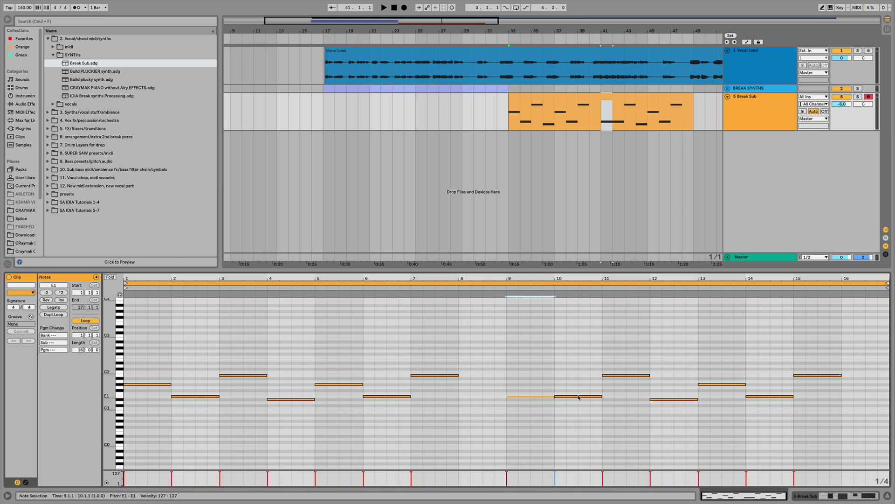
left_click_drag(579, 396, 577, 389)
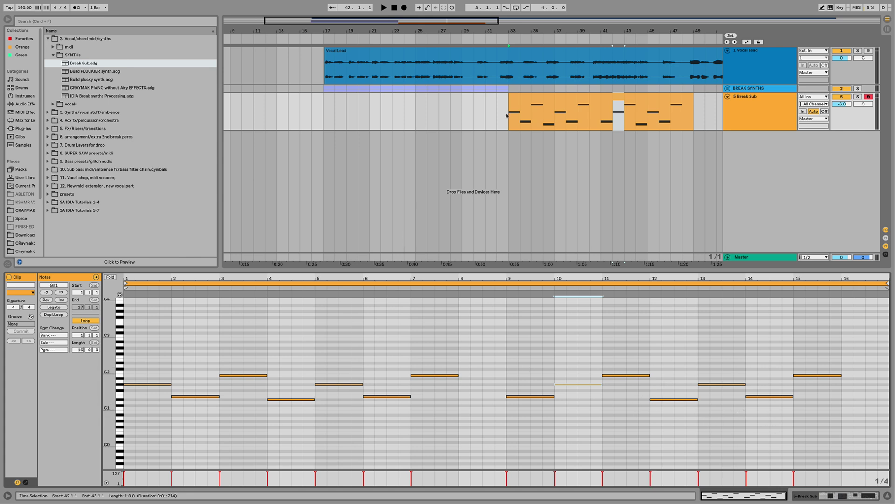
Play the Break Sub clip from bar 33 and lower the track's volume to -8.5 dB
left_click(781, 98)
key("space")
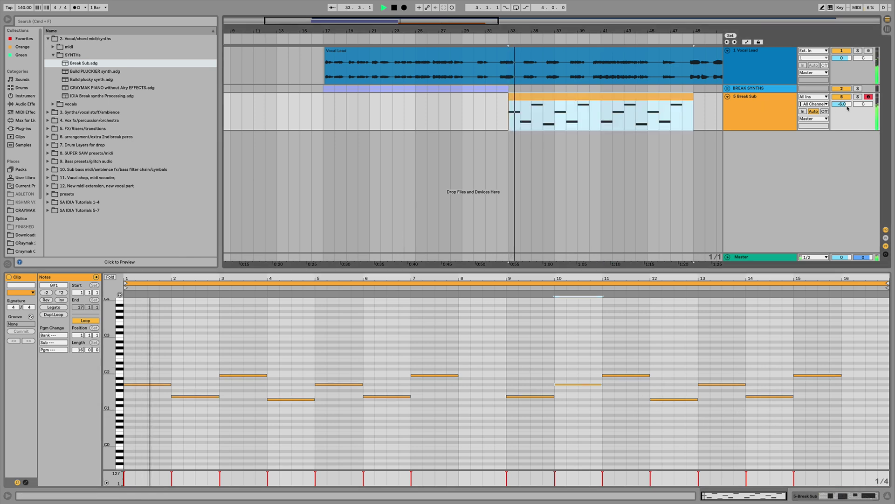
left_click_drag(842, 104, 848, 106)
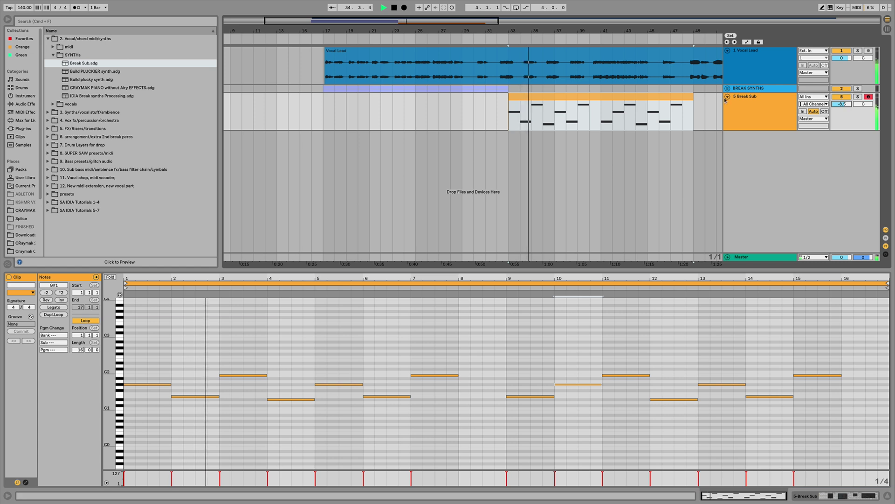
Show the Break Sub device chain and re-enable OTT, Saturator and EQ Eight one by one during playback
double_click(753, 112)
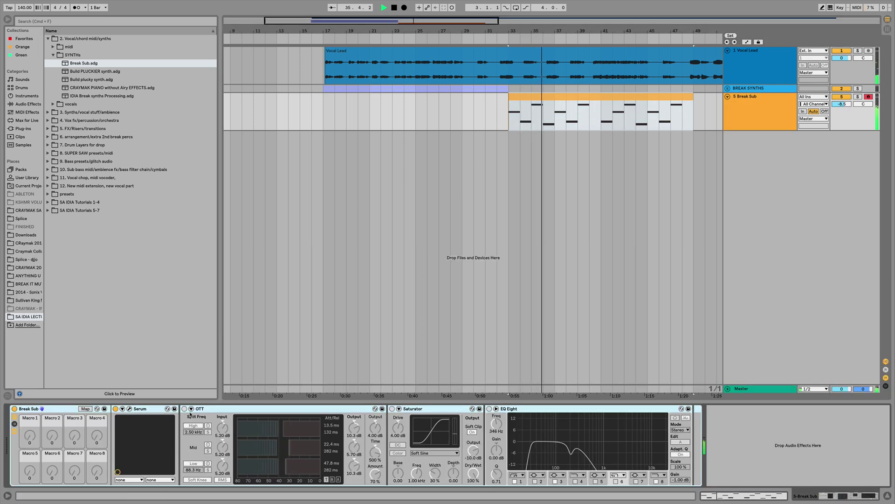
left_click(184, 409)
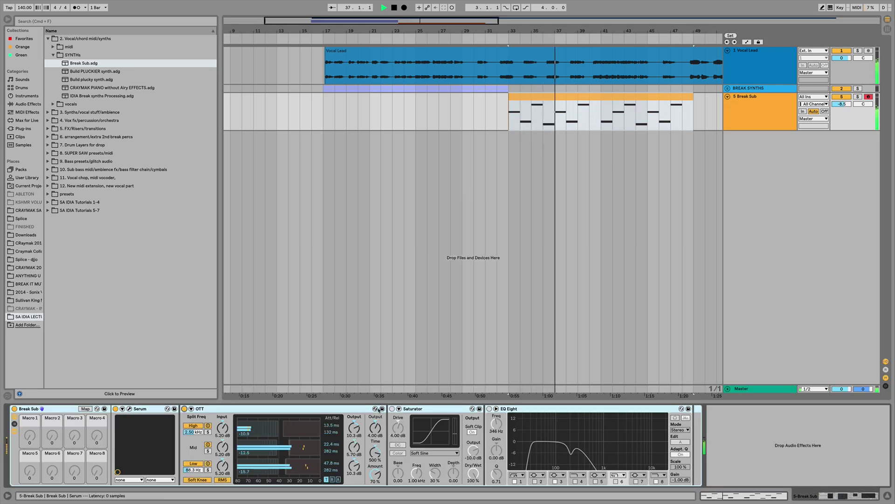
left_click(392, 409)
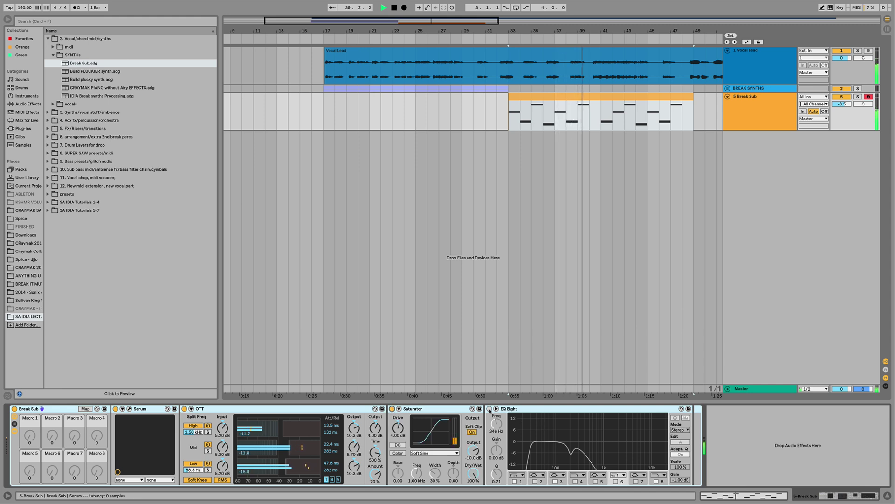
left_click(489, 409)
Restart playback from bar 33 and set the Break Sub track volume to -6.0 dB
left_click(506, 121)
key("space")
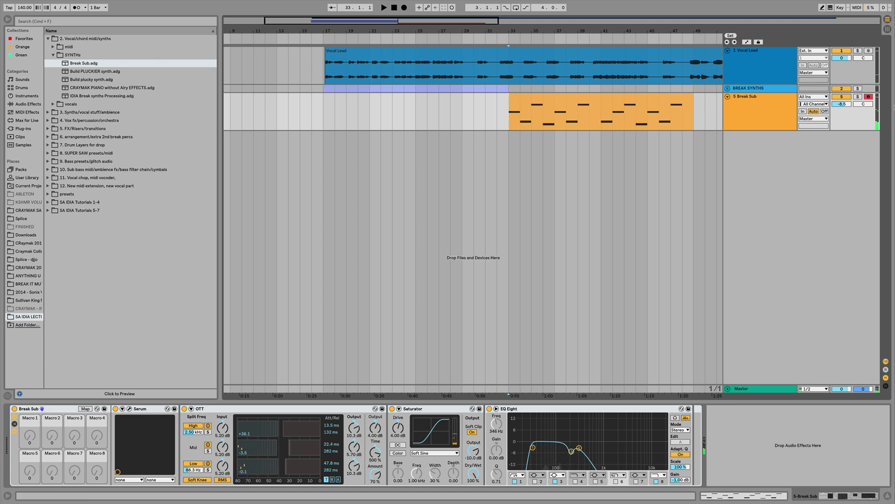
key("space")
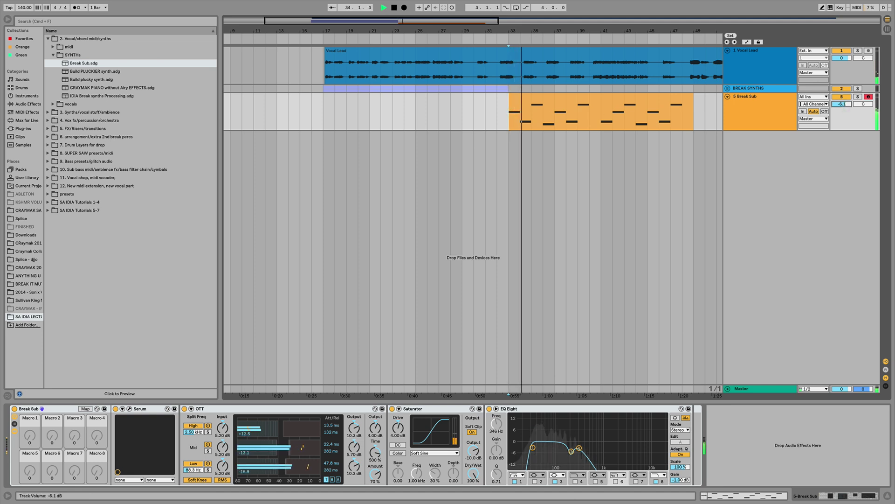
left_click_drag(845, 106, 845, 95)
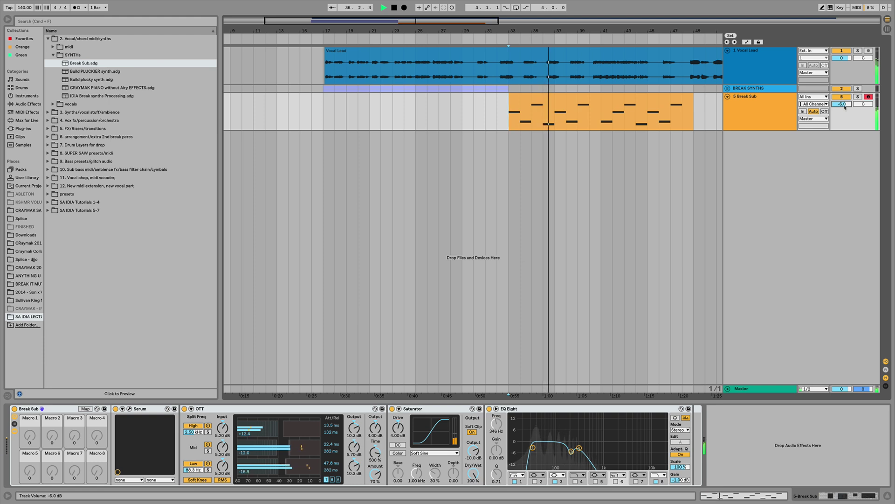
Rename the Break Sub track to BREAK SUB and collapse it in the arrangement
left_click(738, 103)
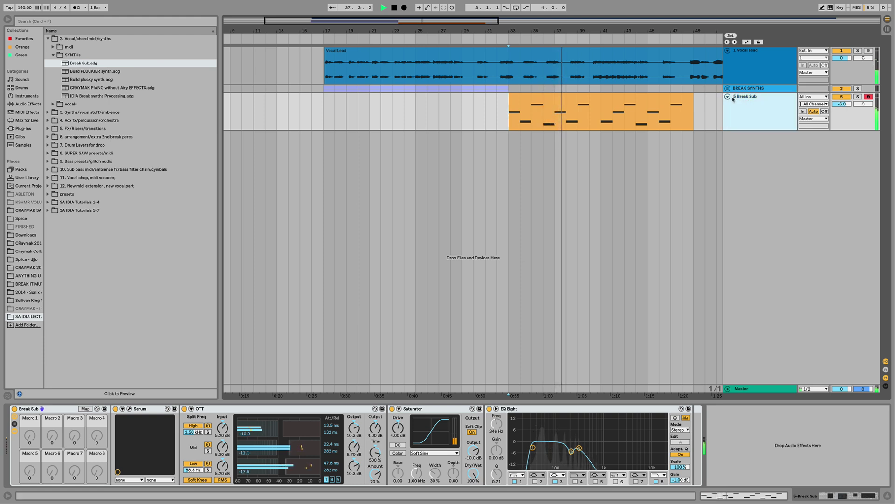
key("super+r")
type("BREAK")
key("Return")
type("SUB")
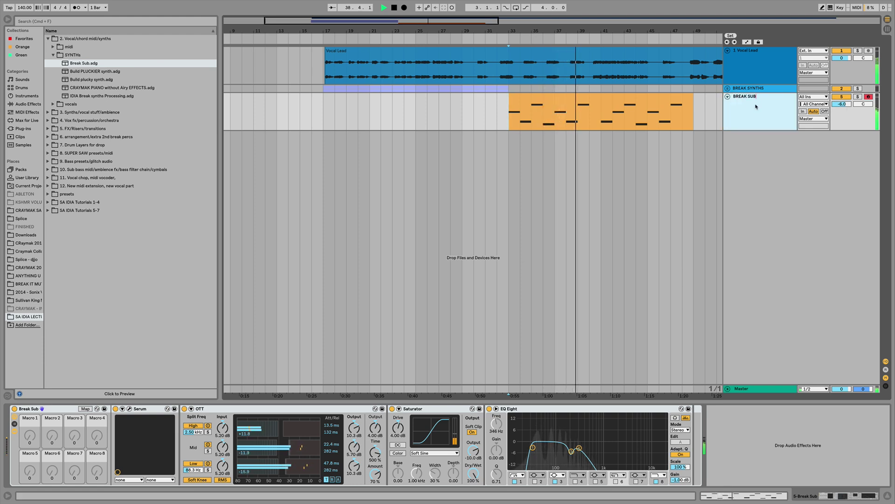
key("Return")
left_click(728, 97)
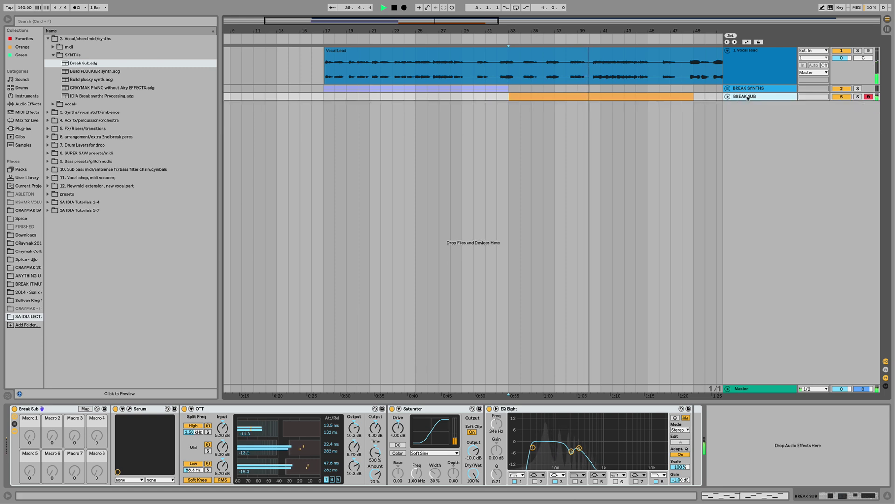
Insert a new MIDI track below BREAK SUB and play the arrangement from bar 40 into the end of the break
key("super+shift+t")
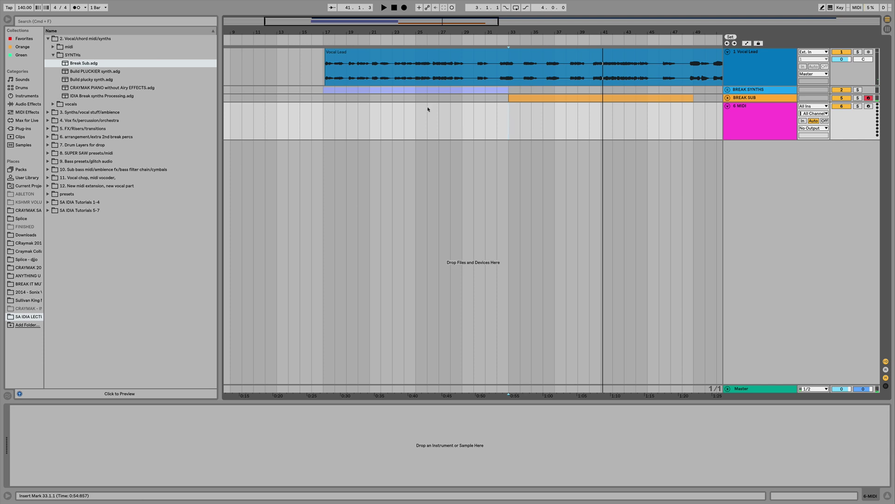
left_click(593, 92)
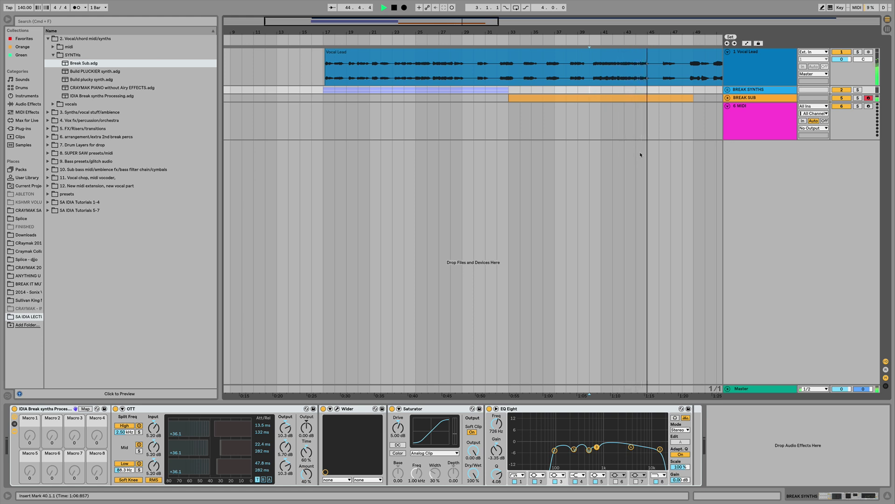
scroll(692, 140, "right", 3)
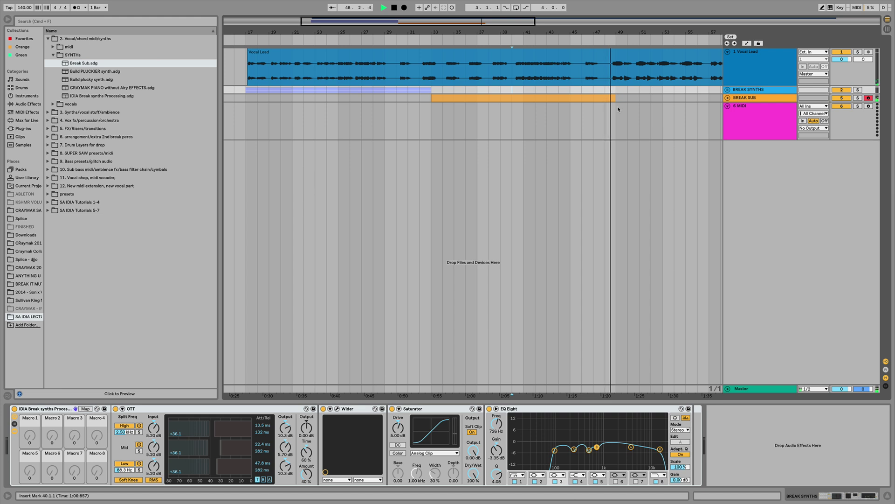
key("space")
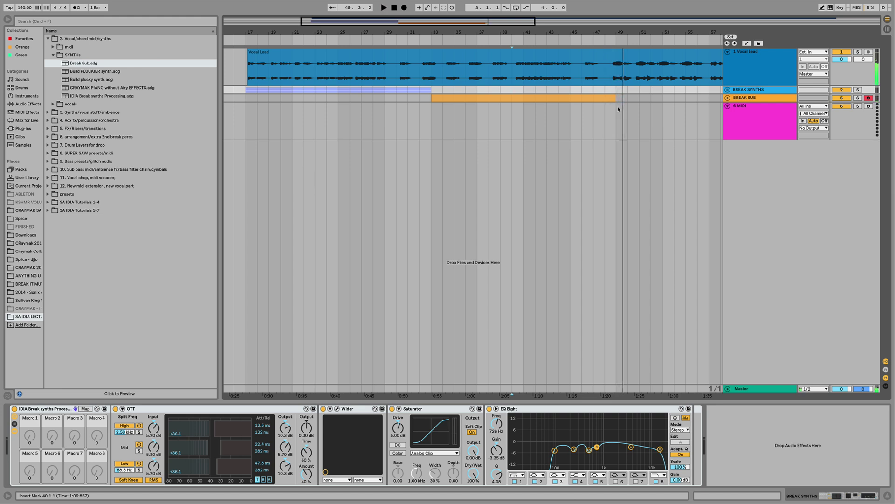
Load the Build PLUCKIER synth preset onto the new MIDI track and close its Serum window
left_click(728, 99)
left_click(728, 98)
left_click(641, 110)
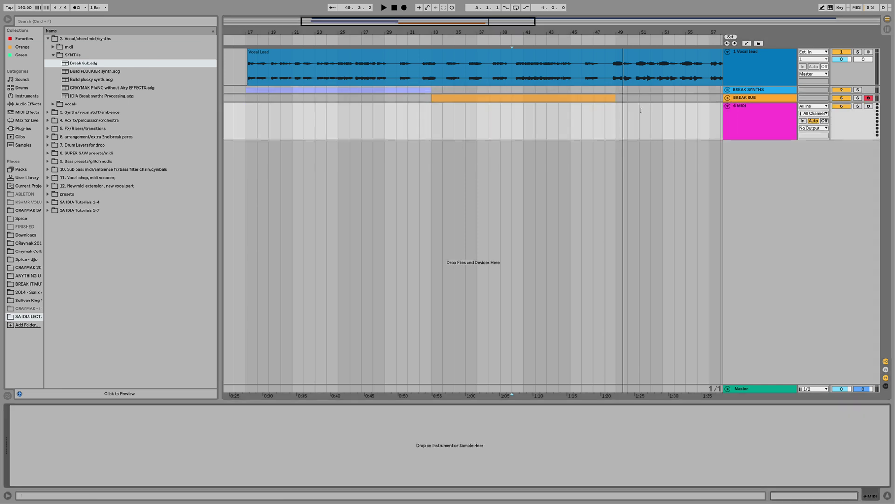
left_click(84, 72)
left_click_drag(84, 71, 764, 117)
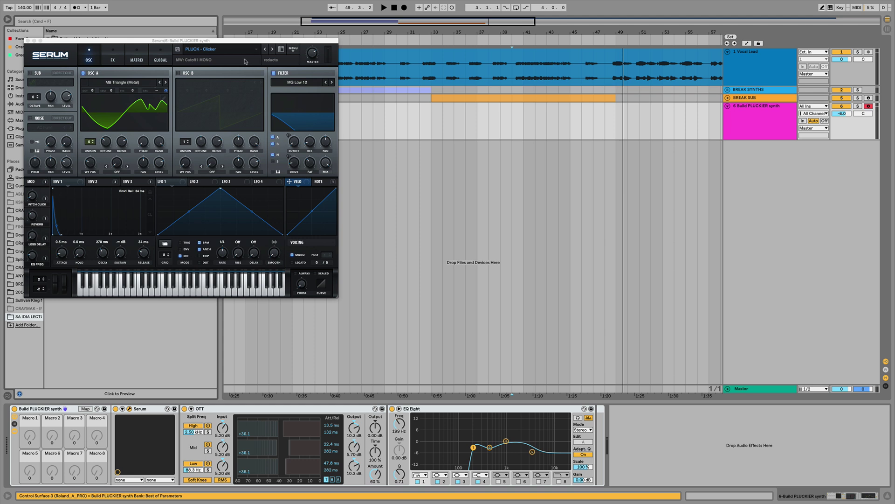
left_click(28, 41)
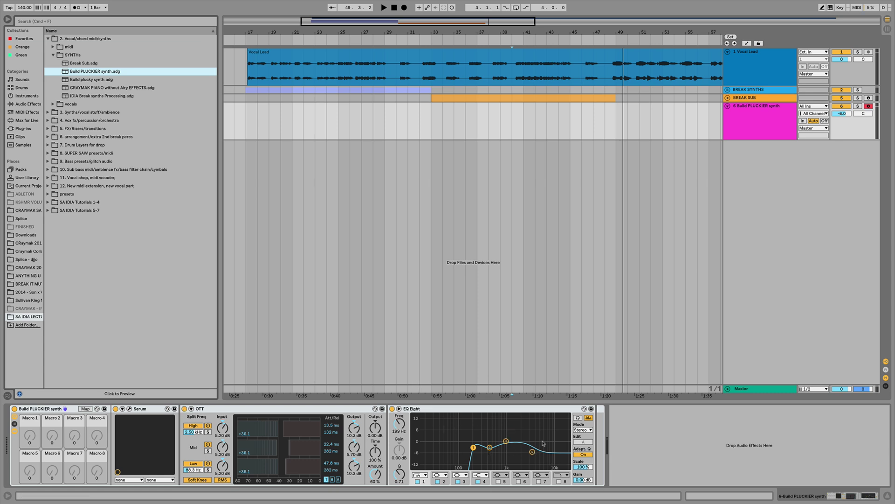
Create an empty 16-bar MIDI clip from bar 33 on the Build PLUCKIER synth track and add a one-beat D#4 note at its start
left_click_drag(433, 125, 614, 123)
key("super+shift+m")
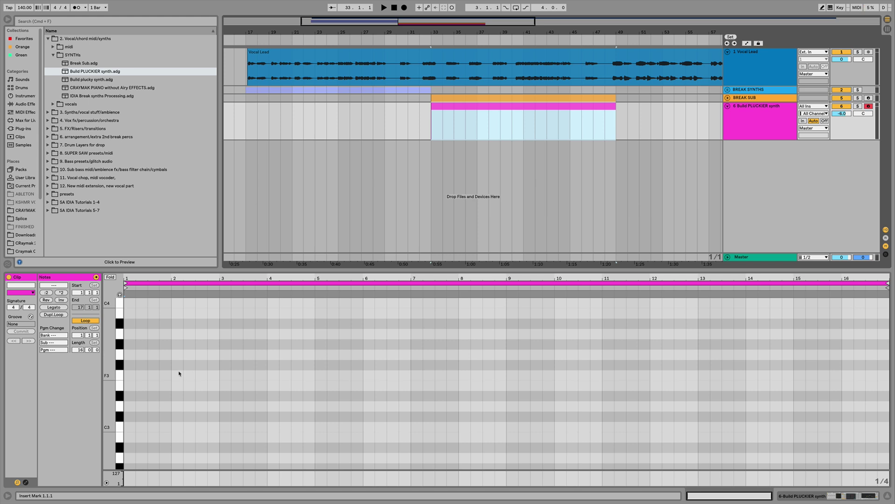
scroll(160, 336, "up", 3)
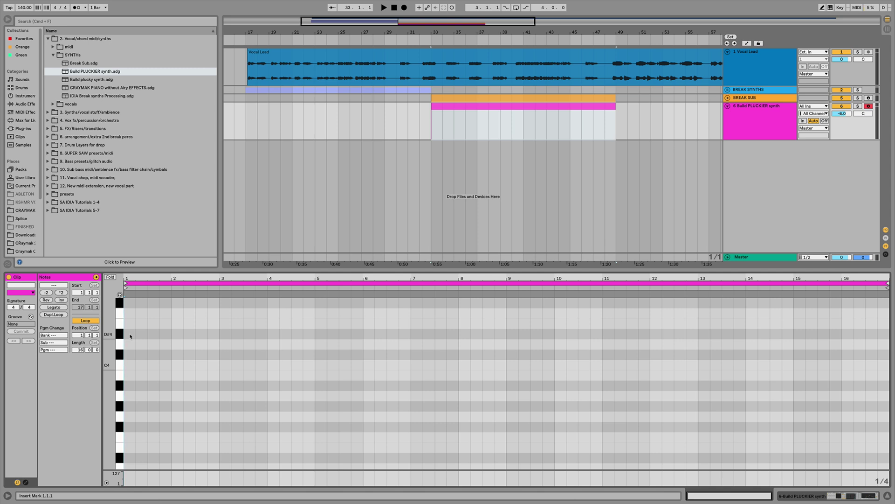
double_click(130, 334)
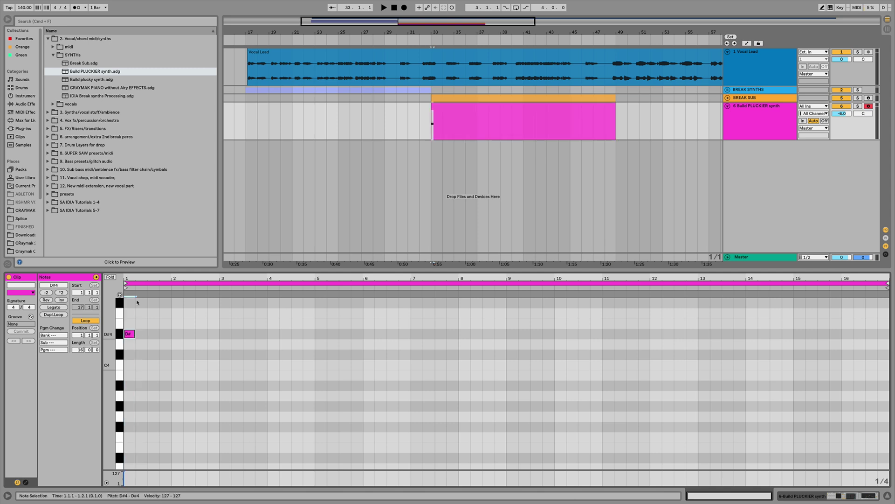
Solo the Build PLUCKIER synth track and play its D#4 note
left_click_drag(131, 277, 133, 322)
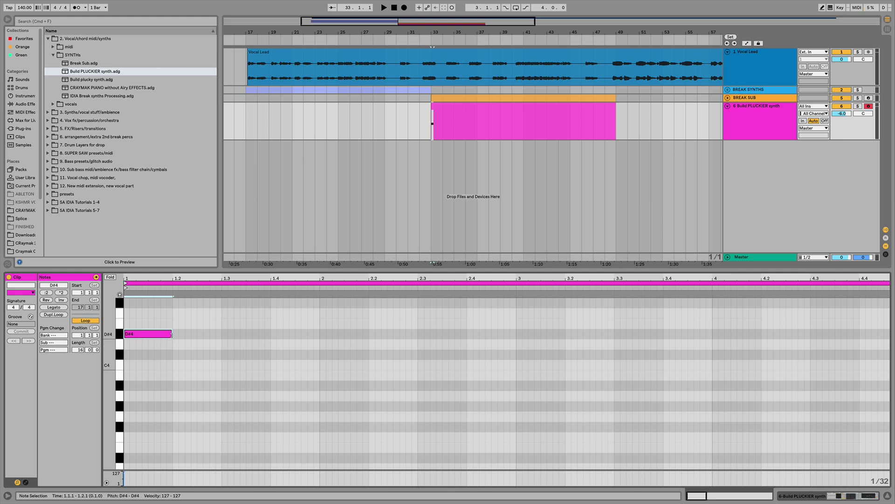
left_click(858, 106)
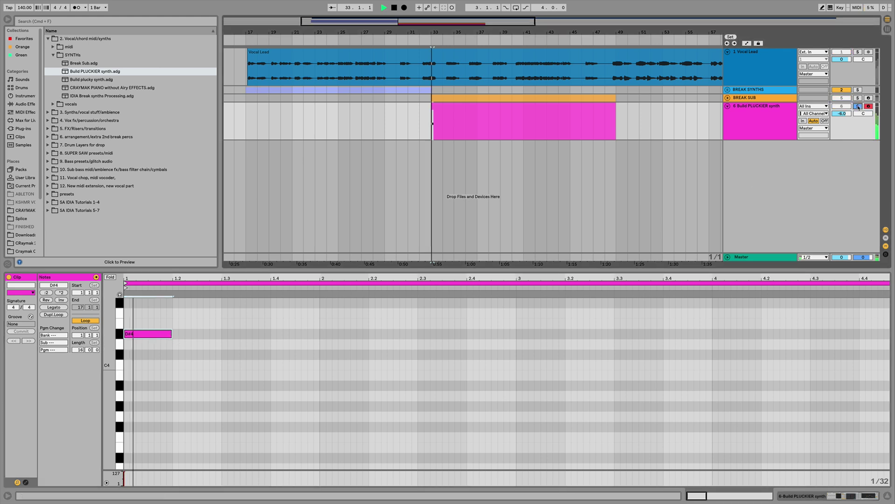
key("space")
key("space")
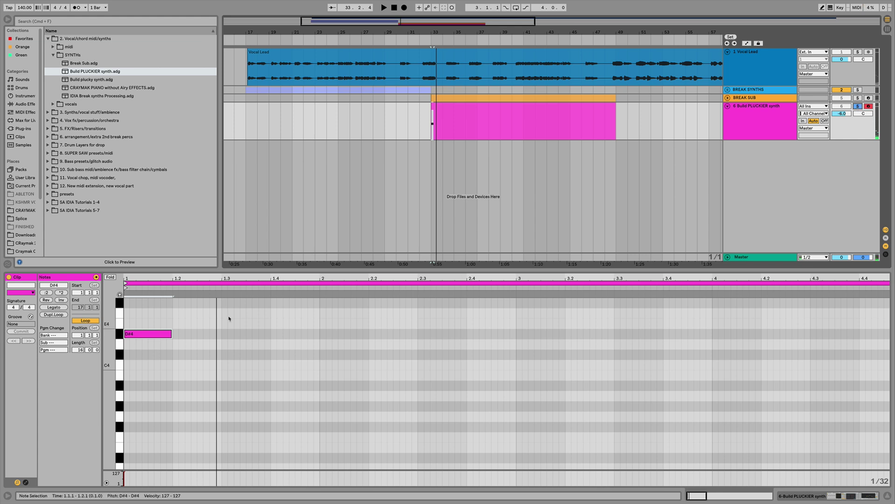
Add a one-beat B3 note at 1.2 and a one-beat G#3 note at 1.3, and play the phrase
left_click_drag(165, 278, 165, 254)
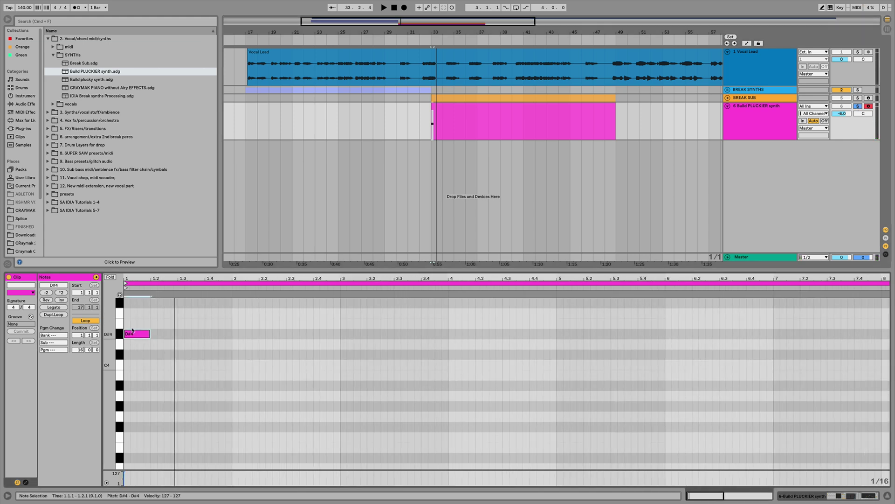
left_click_drag(161, 346, 189, 408)
key("space")
key("space")
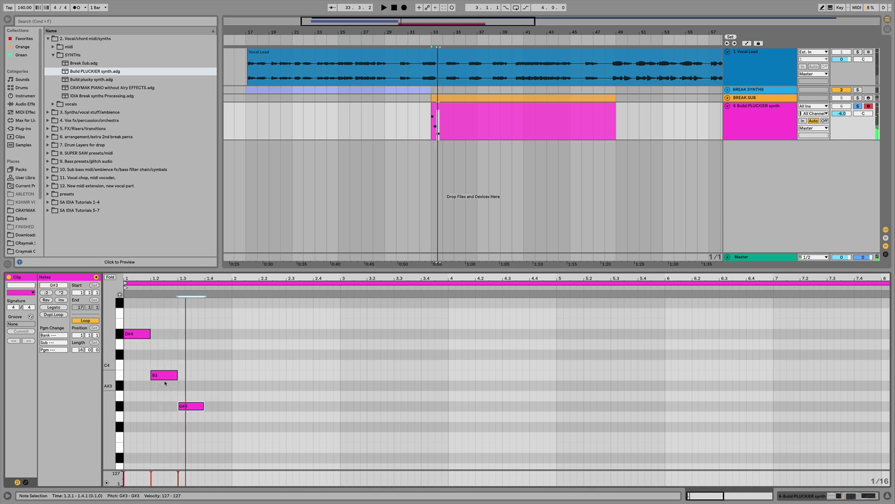
Move the B3 note to 1.1.3 and the G#3 note to 1.2.1, and play the overlapping notes
left_click_drag(133, 281, 133, 298)
scroll(175, 363, "down", 1)
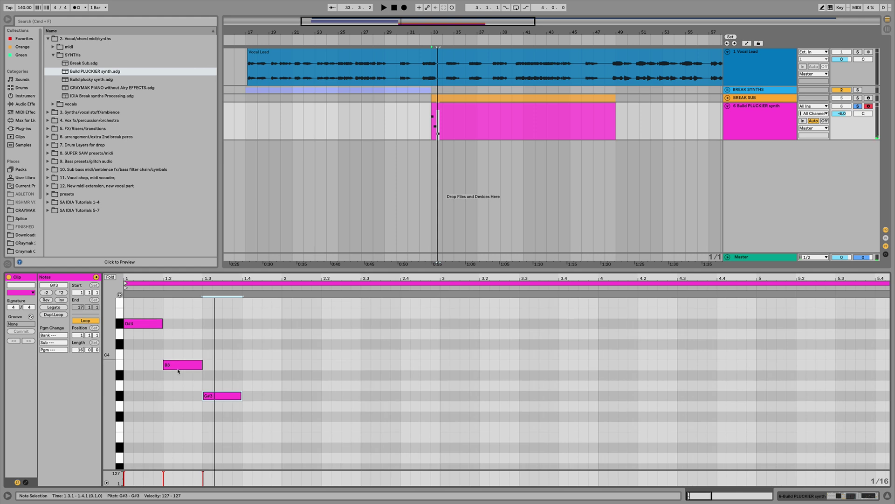
left_click_drag(169, 366, 148, 365)
key("space")
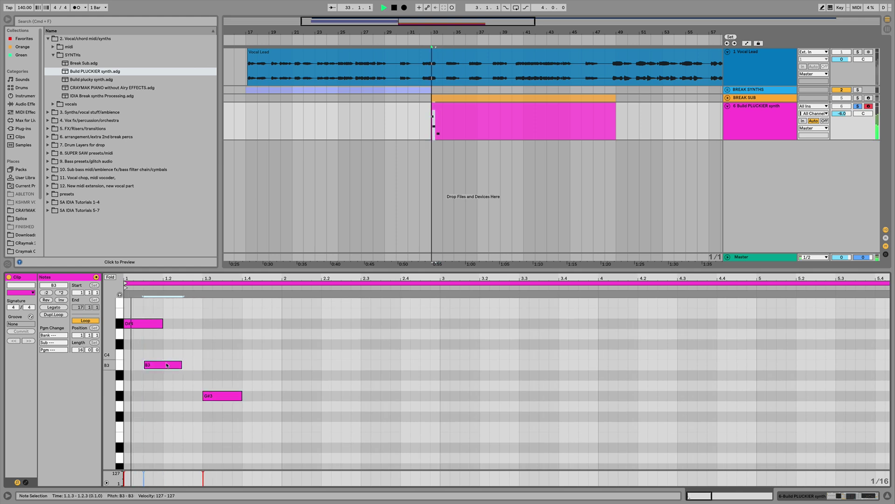
key("space")
left_click_drag(226, 398, 180, 398)
key("space")
right_click(880, 483)
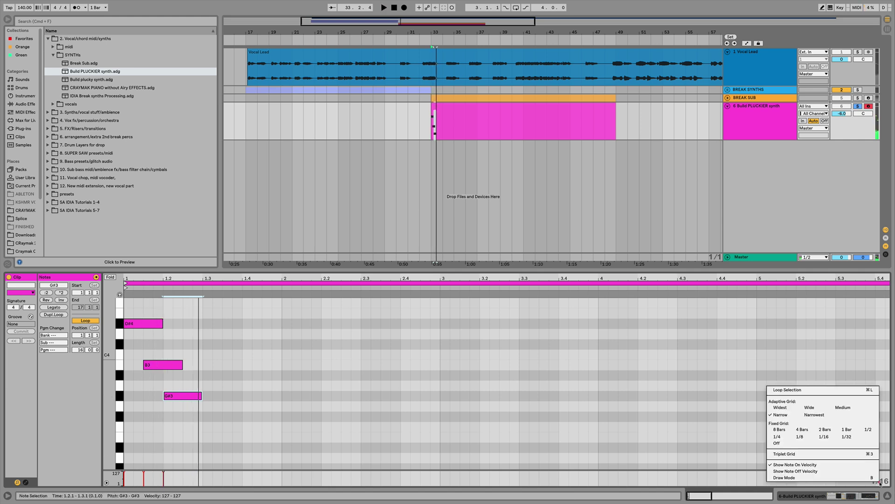
left_click(887, 481)
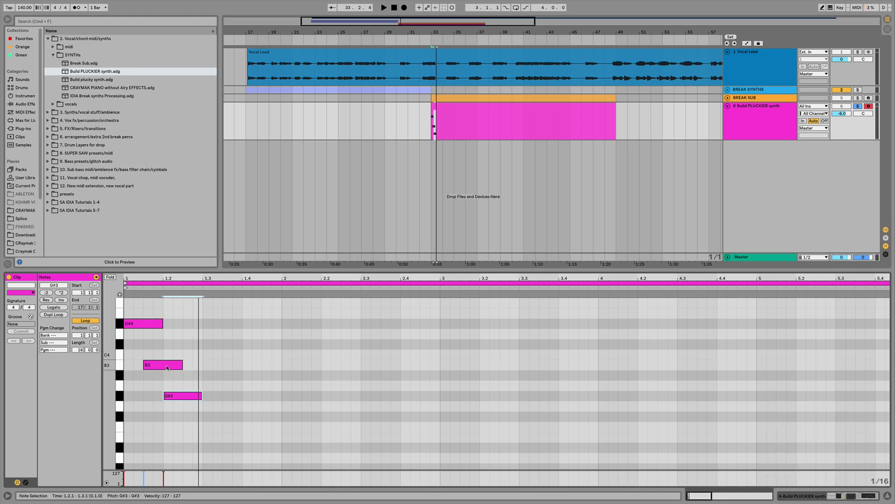
Move the B3 note to 1.1.2 and the G#3 note to 1.1.3, and play the phrase
left_click_drag(167, 367, 157, 368)
left_click_drag(184, 400, 164, 400)
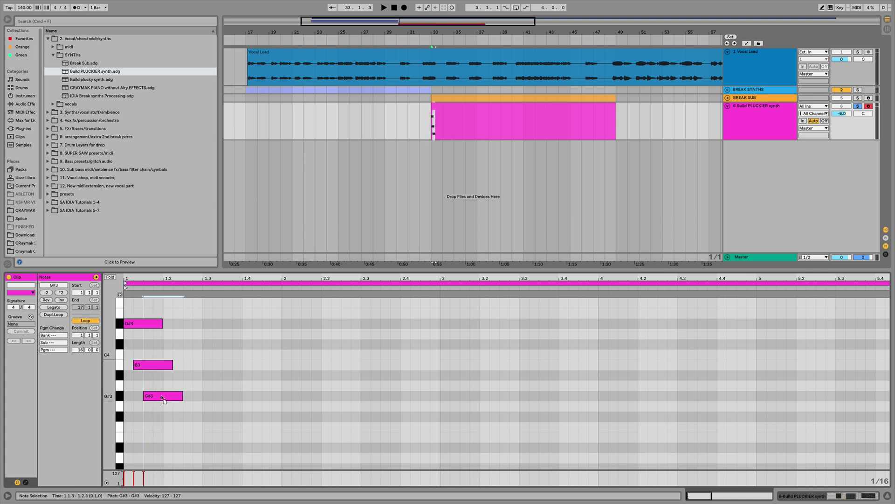
key("space")
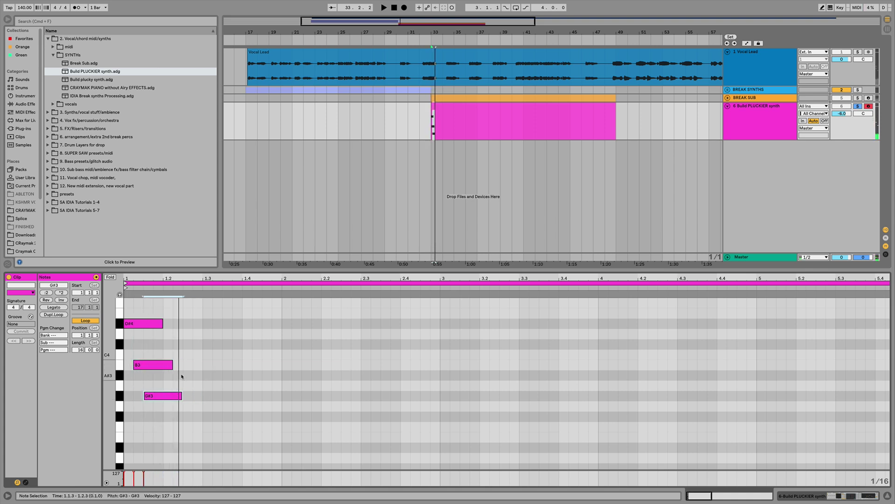
key("space")
key("super+a")
left_click_drag(163, 323, 153, 323)
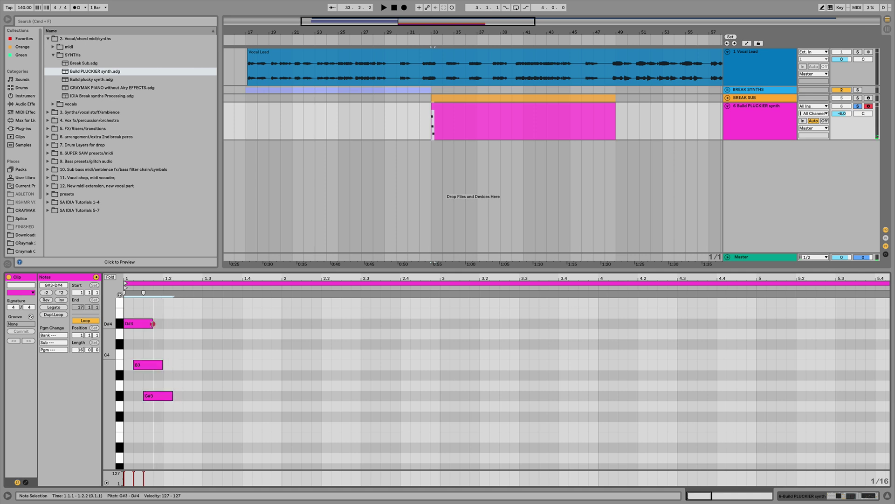
left_click(194, 351)
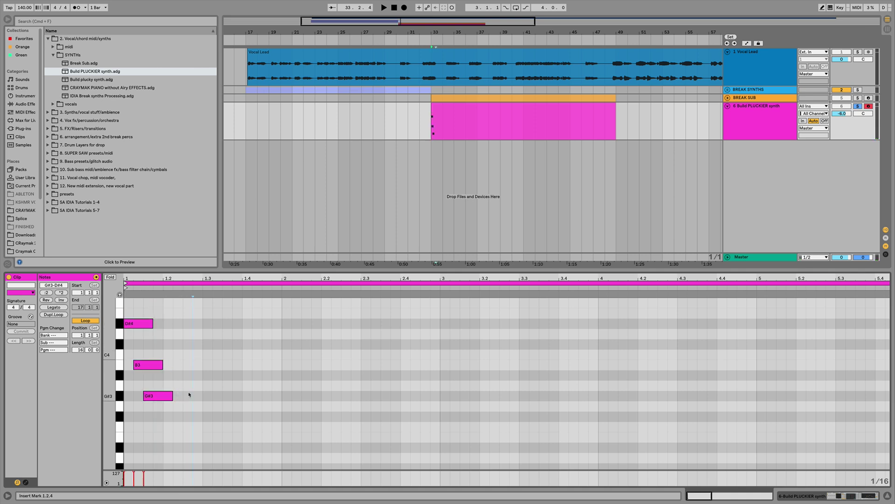
key("super+a")
key("shift+Right")
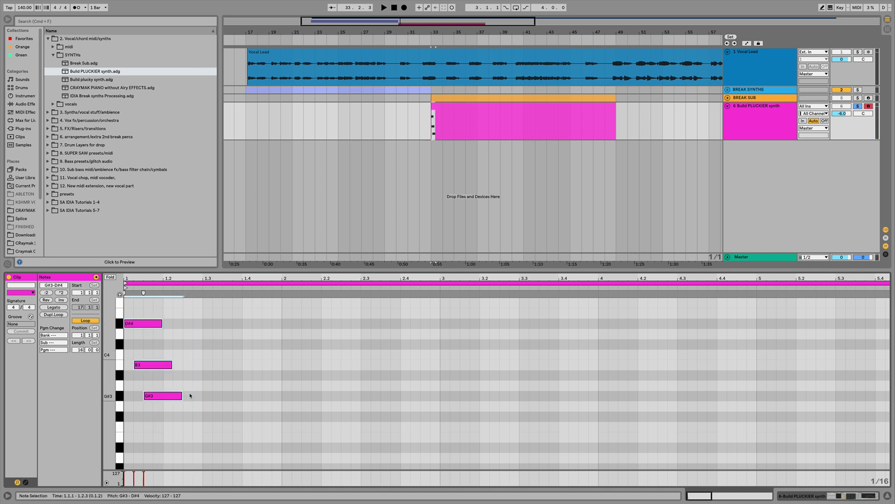
key("super+z")
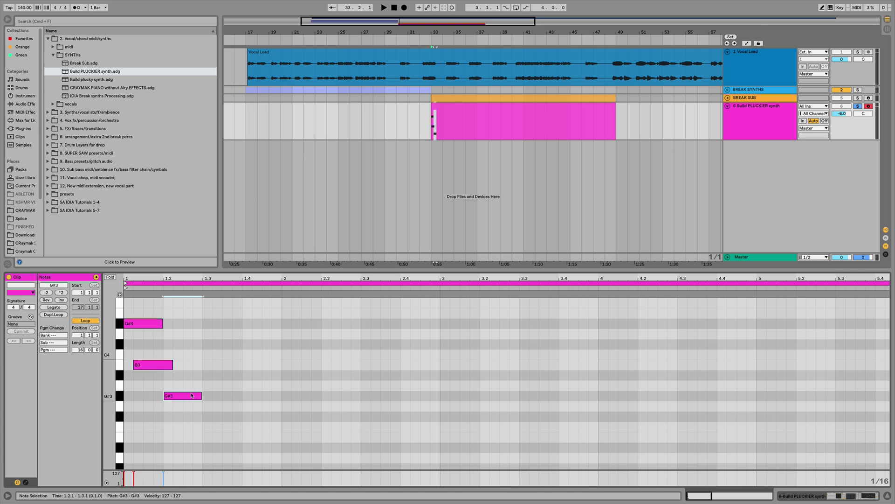
Shorten the D#4, B3 and G#3 notes to an eighth note each and play the phrase
left_click_drag(192, 395, 123, 295)
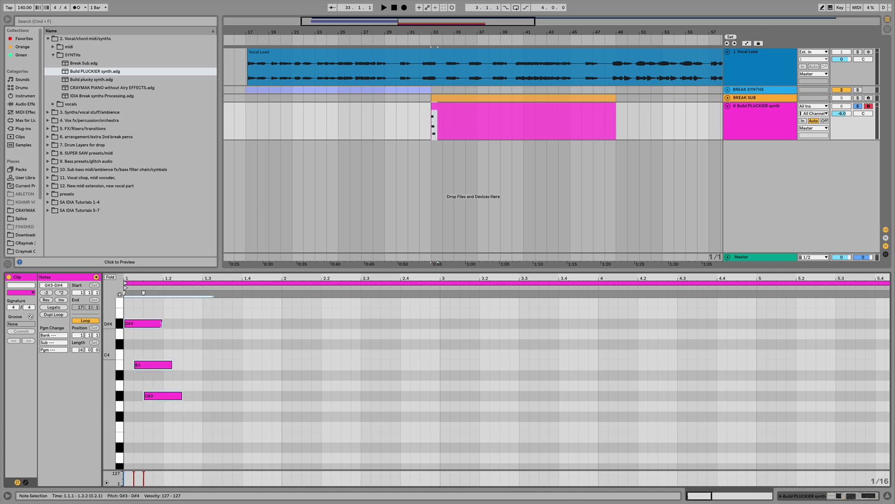
left_click_drag(161, 324, 146, 331)
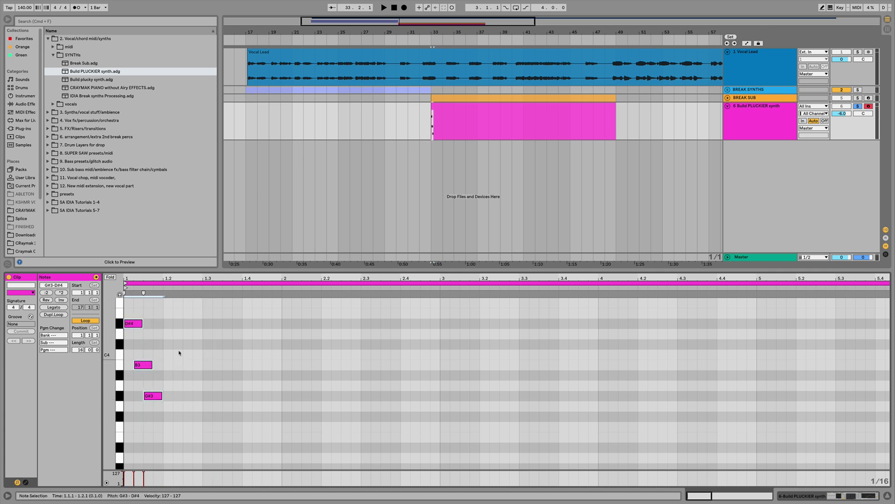
key("space")
key("space")
Add eighth-note D#4, G#3 and B3 notes at 1.2.1, 1.2.3 and 1.3.1, and play the phrase
left_click(182, 390)
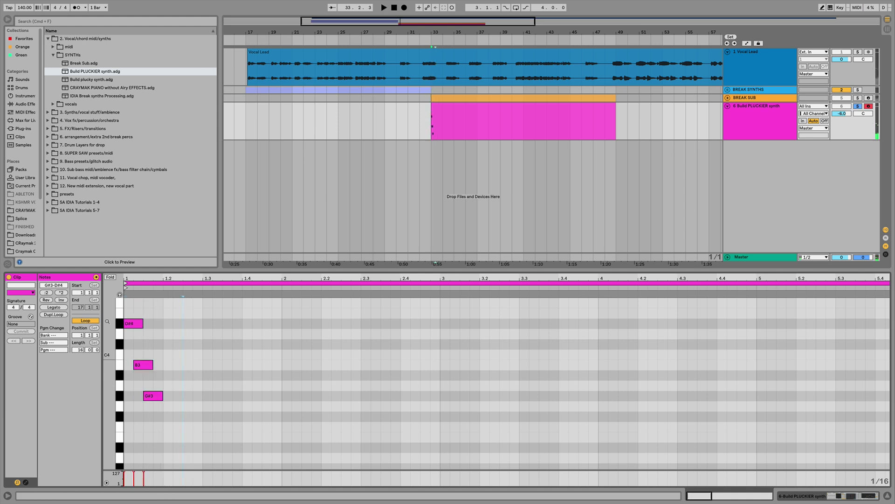
double_click(173, 354)
left_click_drag(172, 354, 173, 323)
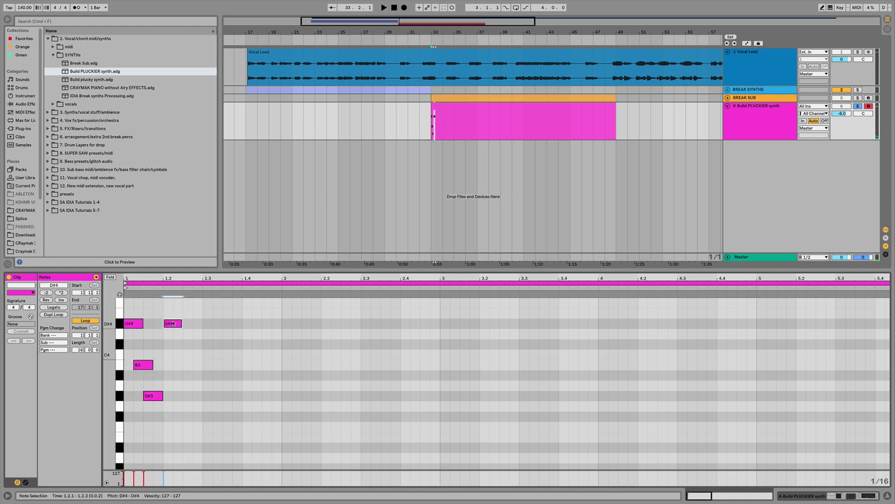
double_click(193, 395)
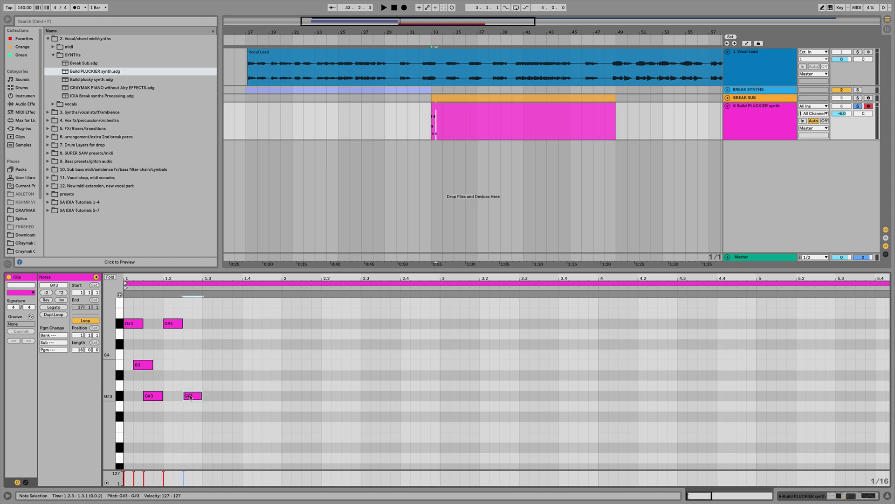
double_click(212, 365)
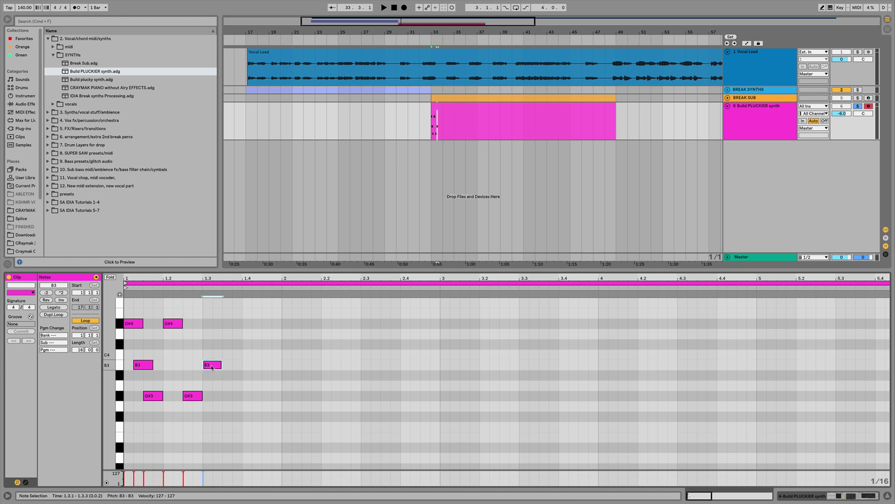
key("space")
key("space")
Move the second B3 note to 1.2.4, add an eighth-note D#4 at 1.3.1, and play the phrase
left_click_drag(211, 368, 194, 367)
double_click(213, 324)
key("space")
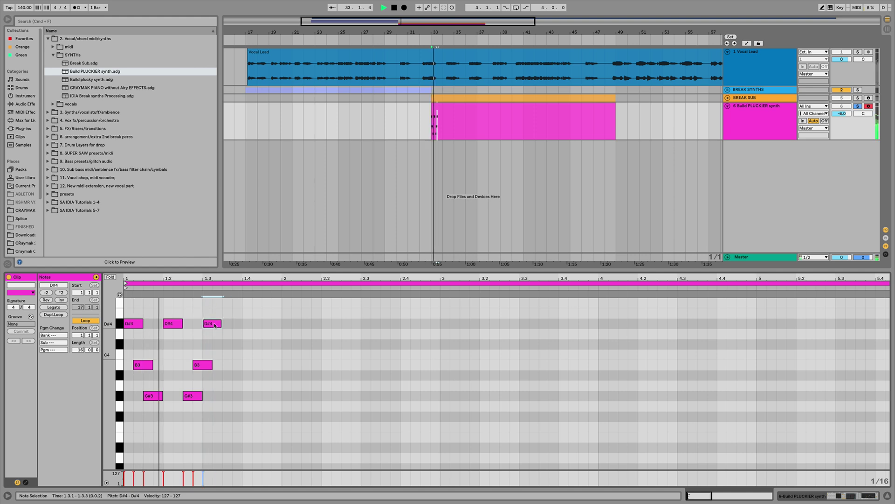
Add an eighth-note B3 at 1.3.2 and an eighth-note G#3 at 1.3.3, and play the phrase
key("space")
double_click(232, 364)
left_click_drag(233, 367, 224, 369)
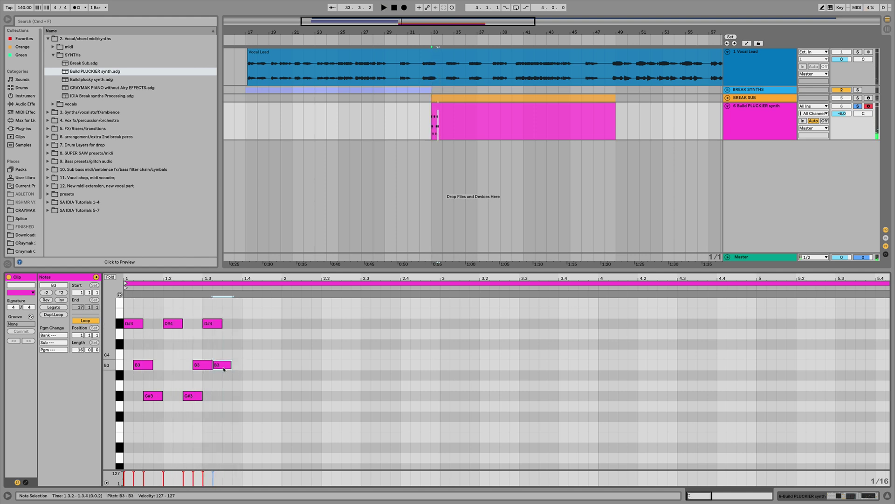
double_click(234, 396)
key("space")
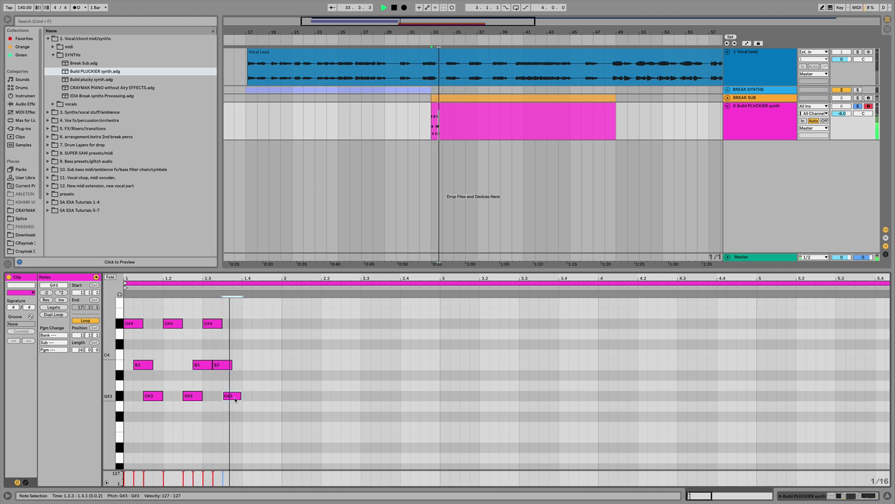
key("space")
Add an eighth-note B3 at 1.4.1 and an eighth-note A#3 at 1.4.3 to finish the first bar
double_click(254, 375)
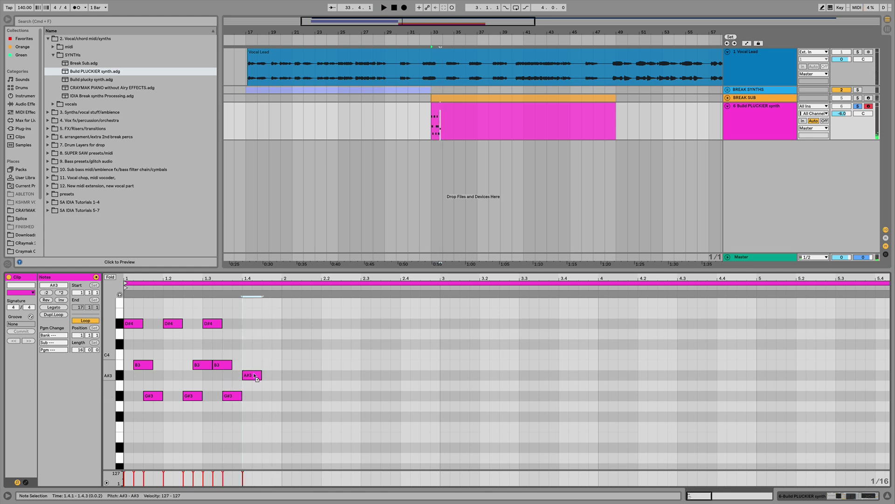
left_click_drag(256, 377, 256, 368)
double_click(272, 375)
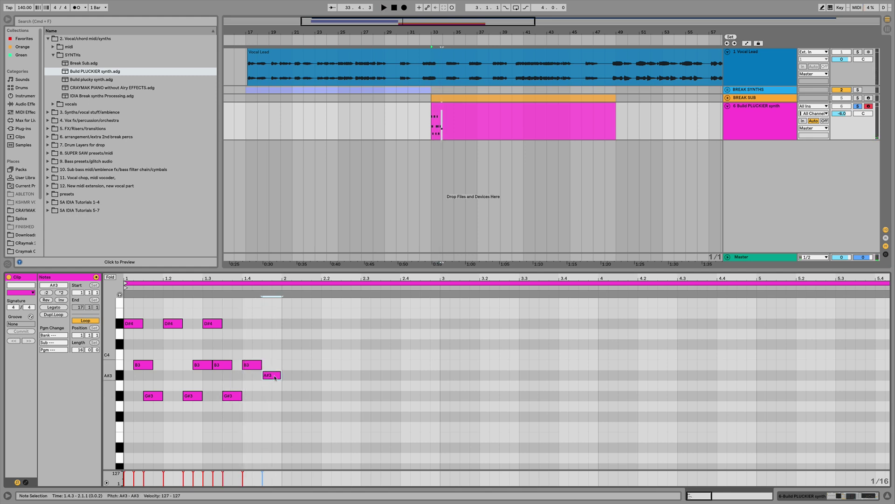
left_click_drag(123, 299, 277, 410)
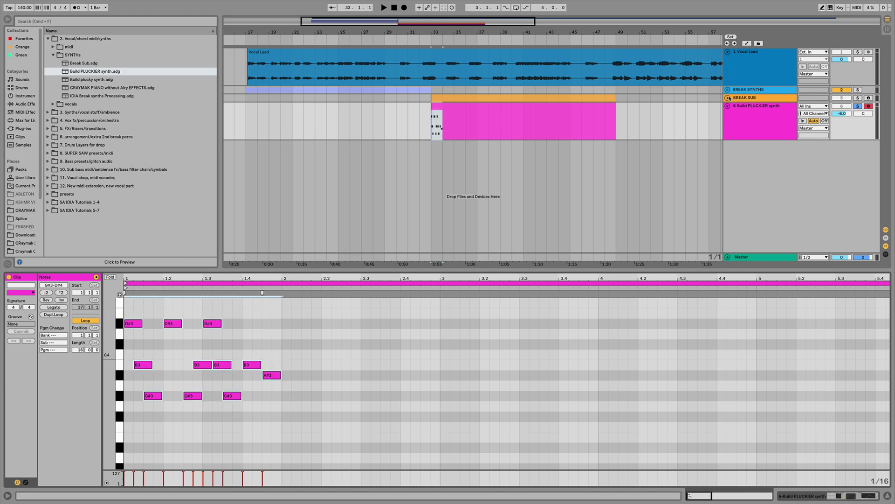
Unfold the BREAK SUB track and play the Build PLUCKIER synth clip from its start
left_click(728, 98)
left_click(455, 136)
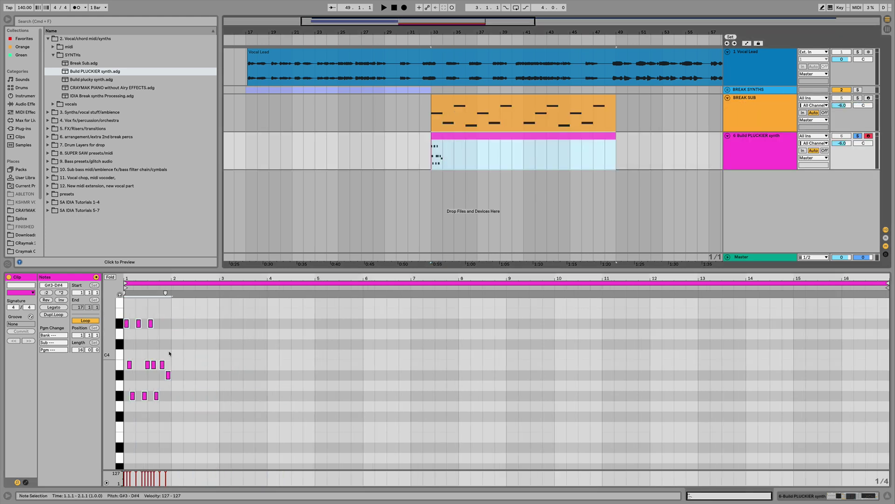
key("space")
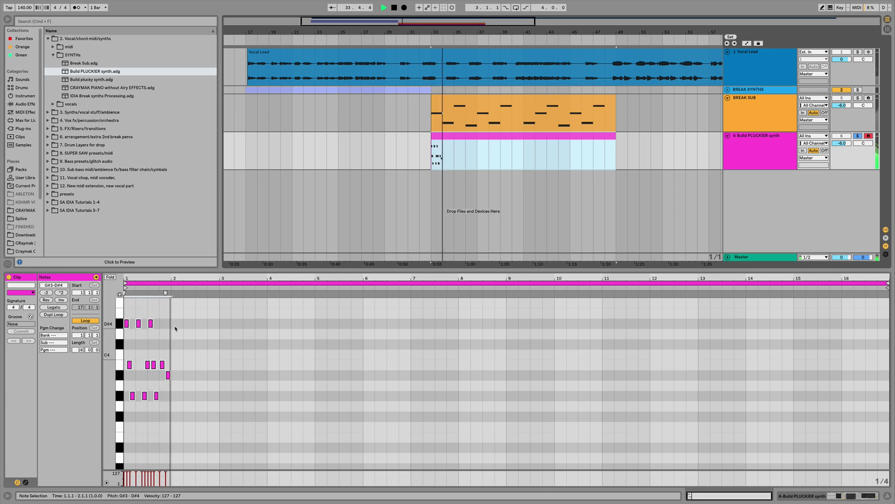
key("space")
Add a sixteenth-note D#4 at 1.4.4 and an eighth-note E4 at 2.1.1
left_click(181, 365)
left_click_drag(154, 278, 154, 322)
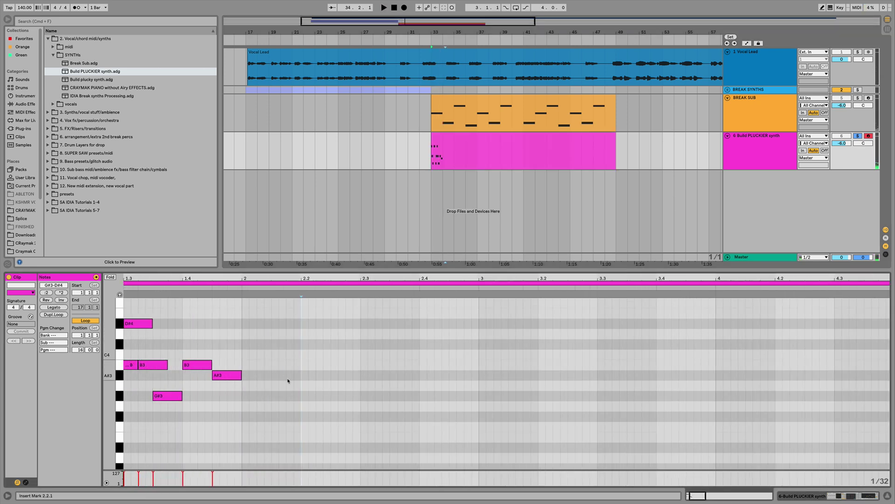
scroll(287, 381, "left", 5)
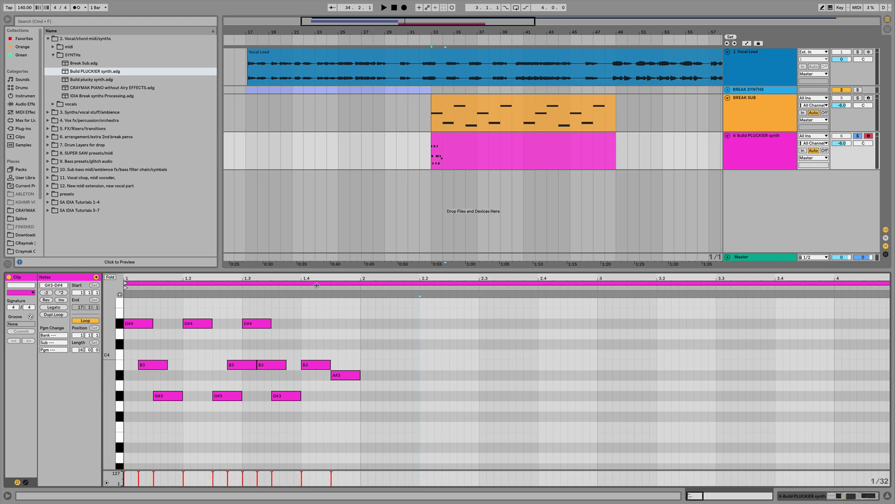
left_click_drag(140, 310, 355, 430)
left_click(354, 430)
double_click(357, 334)
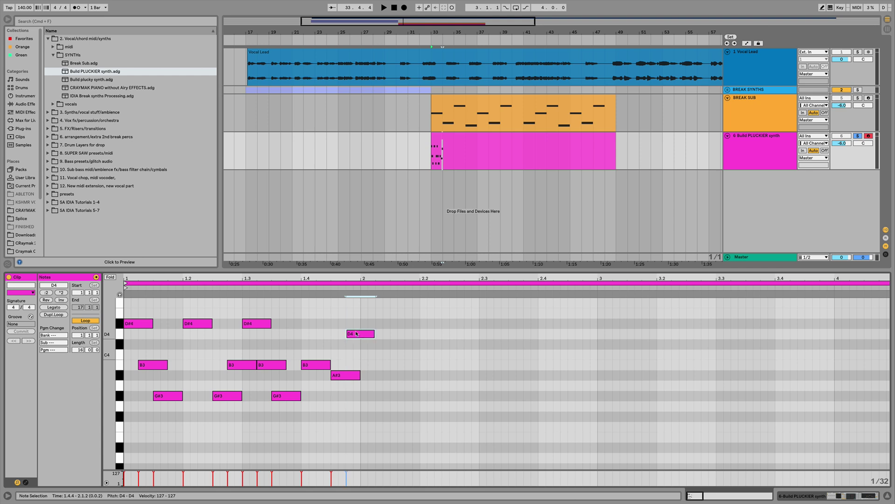
left_click_drag(357, 333, 388, 314)
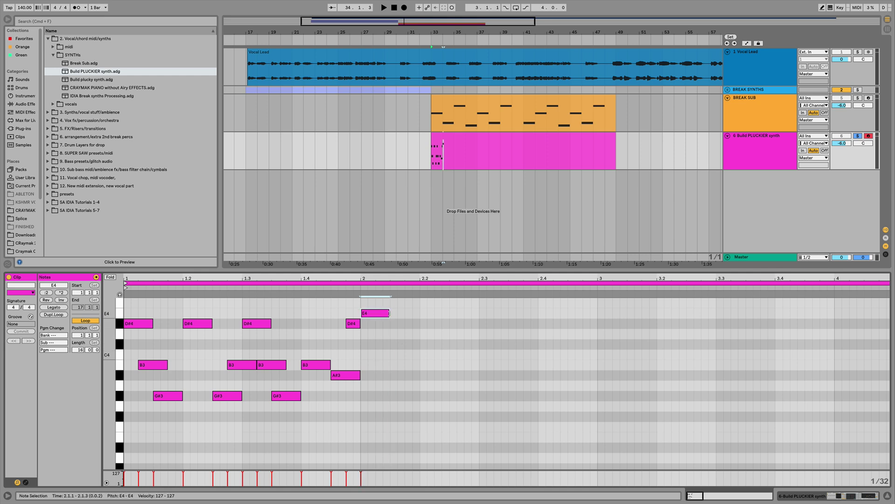
Complete bar 2 with a syncopated pattern of eighth-note E4, B3 and G#3 notes, ending with a C#4 at 2.4.4
mouse_move(377, 316)
left_mouse_down()
mouse_move(404, 342)
mouse_move(398, 352)
mouse_move(396, 338)
mouse_move(392, 365)
mouse_move(411, 397)
mouse_move(442, 307)
mouse_move(464, 397)
mouse_move(492, 314)
left_mouse_up()
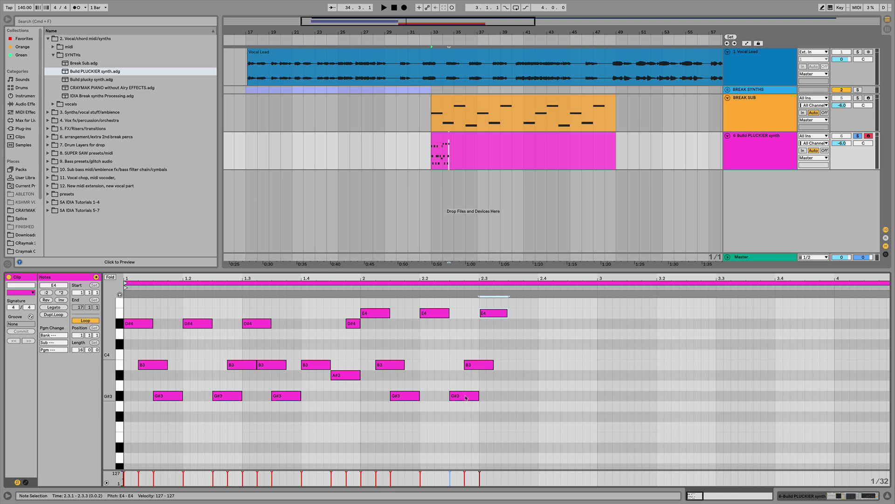
left_click_drag(465, 398, 528, 367)
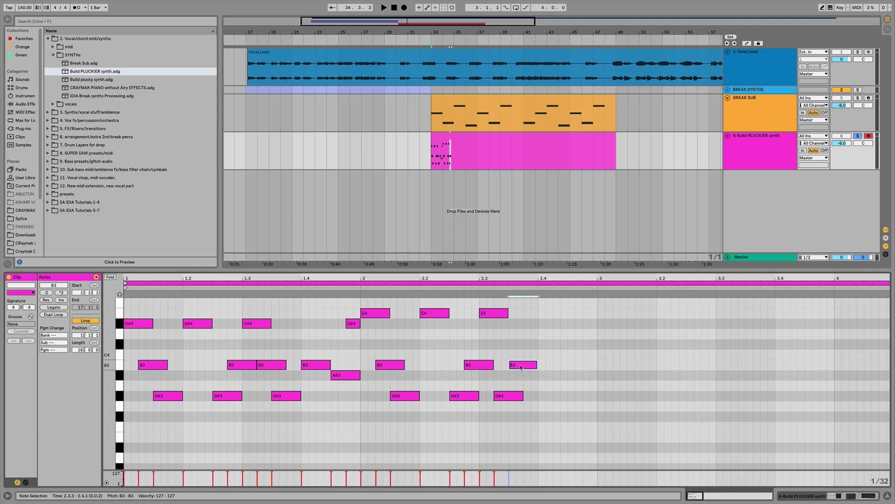
left_click_drag(520, 367, 598, 345)
Check which note the BREAK SUB clip plays in bar 3 and return to the plucked synth clip
left_click(471, 100)
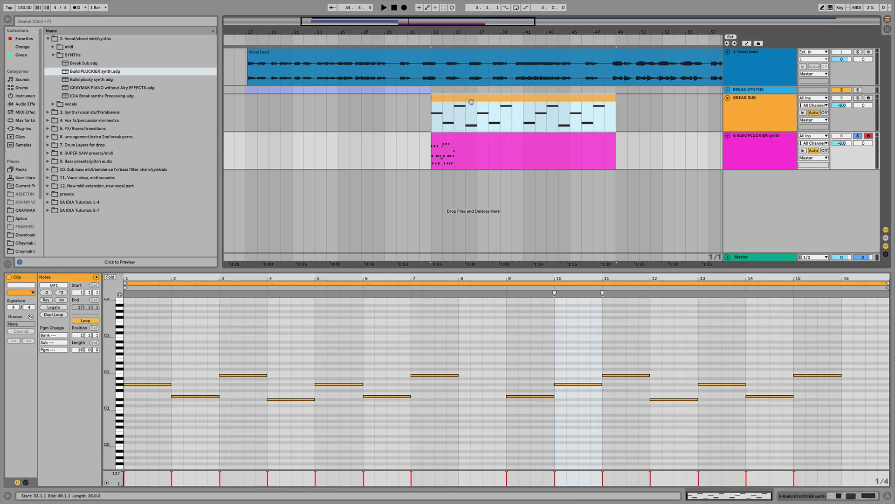
left_click(240, 375)
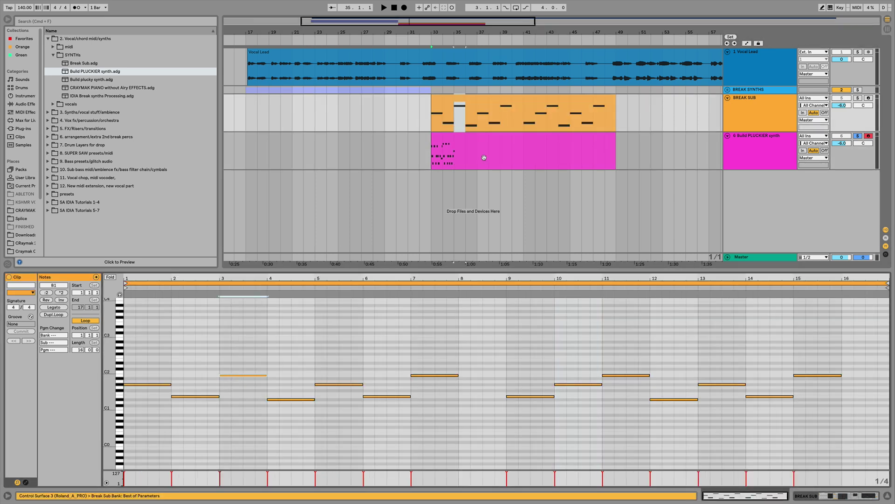
left_click(470, 149)
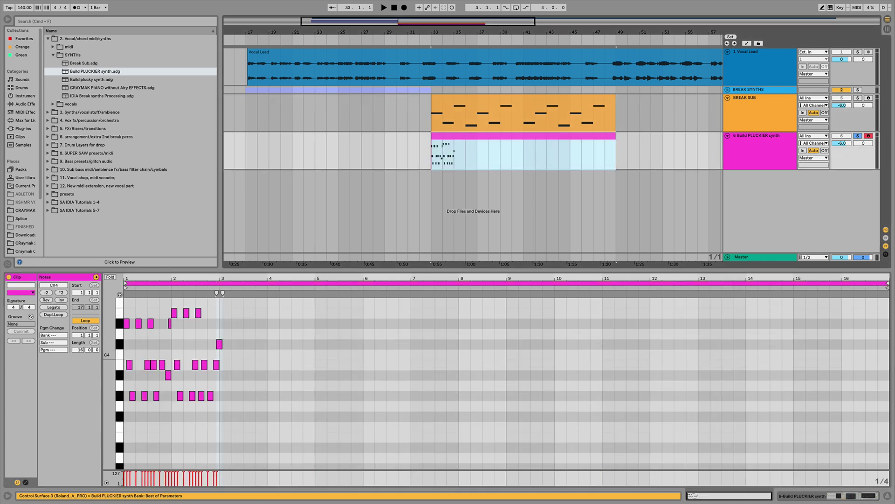
Shorten the C#4 at 2.4.4 to a sixteenth note, add an eighth-note D#4 at 3.1.1, and play the phrase
left_click_drag(217, 278, 252, 343)
key("space")
left_click_drag(294, 279, 293, 240)
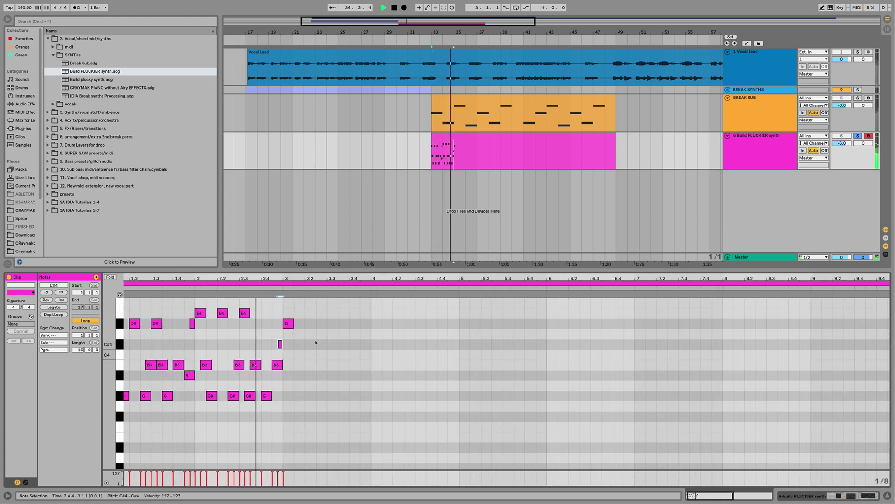
key("space")
Add eighth notes to bar 3: B3 at 3.1.2, F#3 at 3.1.3 and D#4 at 3.2.1
left_click_drag(295, 279, 333, 326)
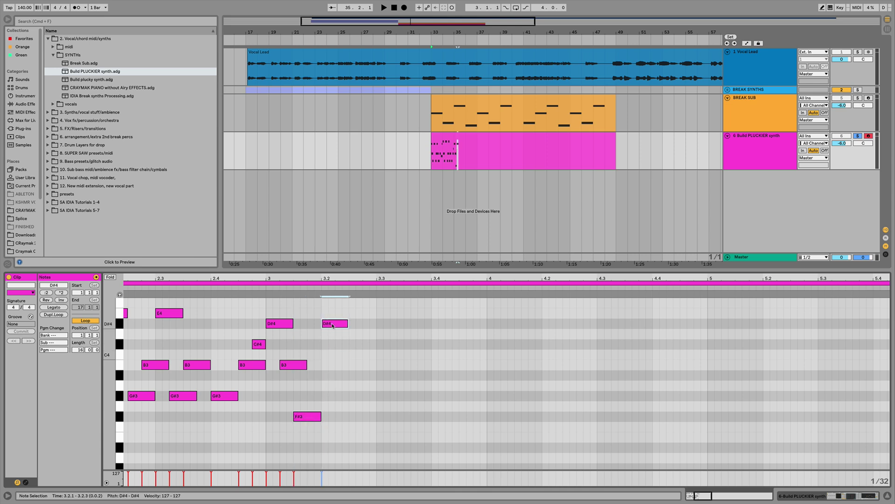
left_click_drag(325, 279, 325, 255)
left_click_drag(132, 302, 319, 332)
left_click(347, 336)
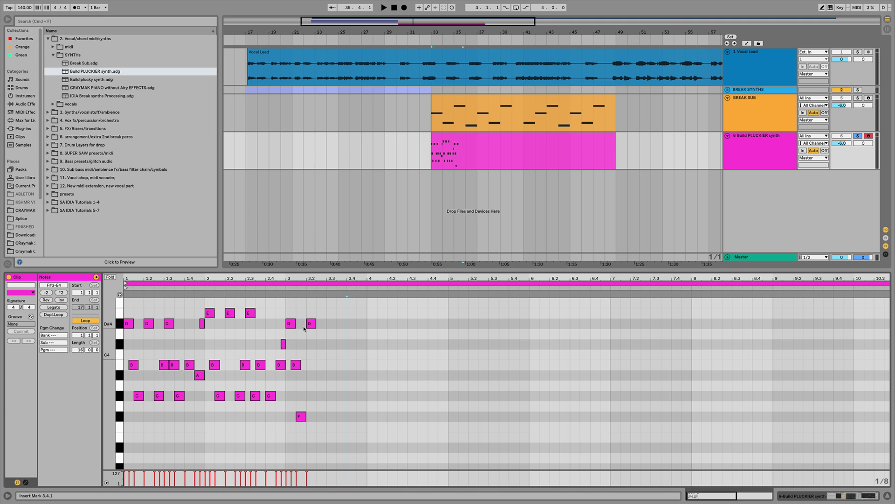
scroll(346, 289, "up", 3)
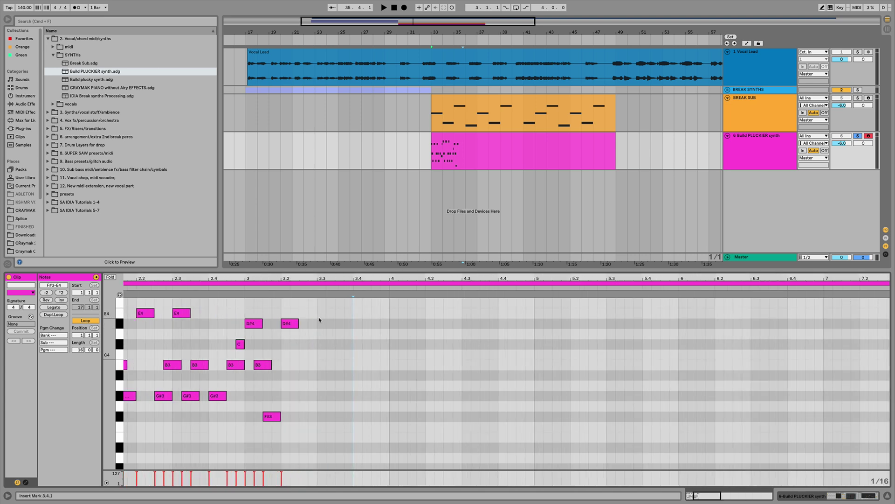
scroll(270, 338, "left", 5)
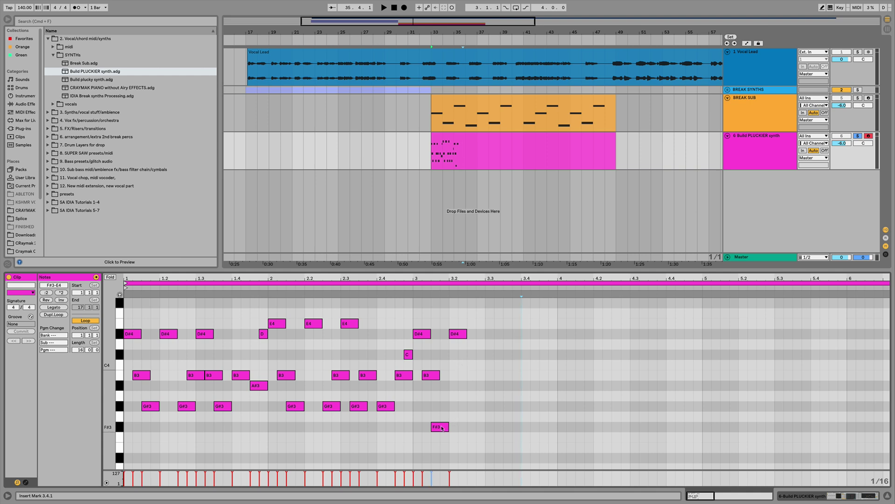
Complete bar 3 with eighth-note F#3, B3 and D#4 notes from 3.2.3 to 3.4.3, ending with a G#3 at 3.4.4
double_click(468, 375)
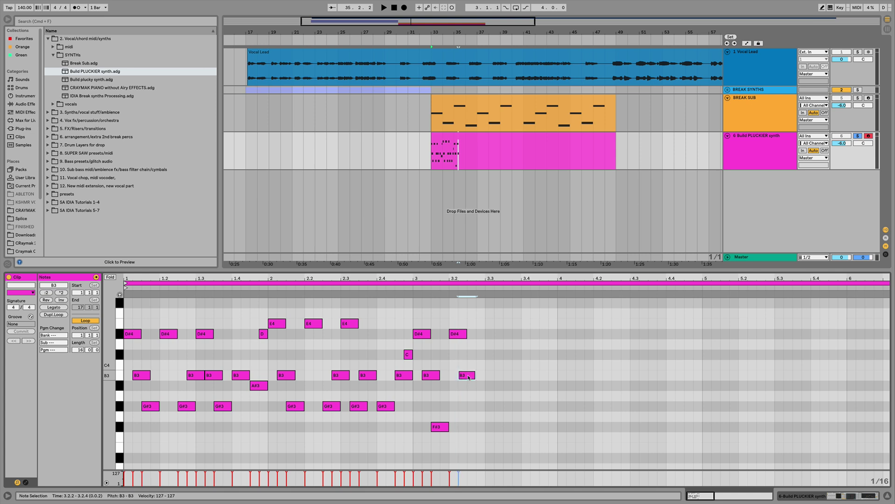
mouse_move(468, 376)
left_mouse_down()
mouse_move(496, 336)
mouse_move(462, 382)
mouse_move(481, 379)
left_mouse_up()
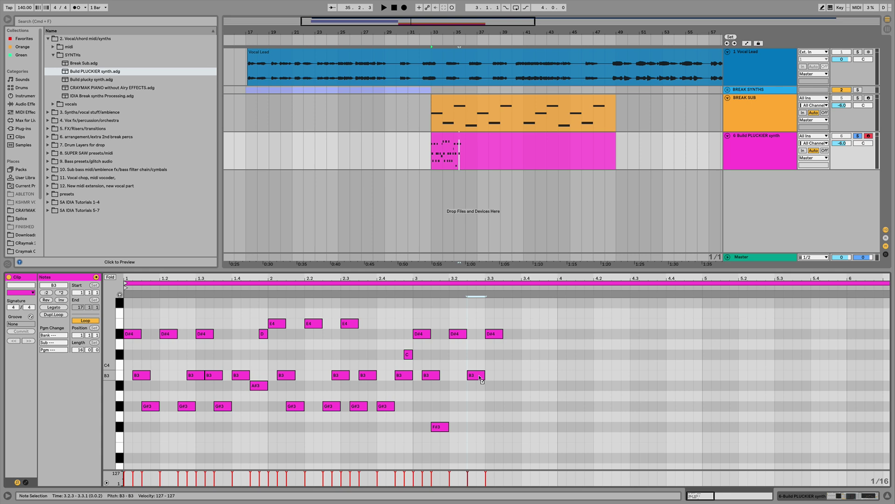
mouse_move(471, 377)
left_mouse_down()
mouse_move(448, 377)
mouse_move(457, 377)
left_mouse_up()
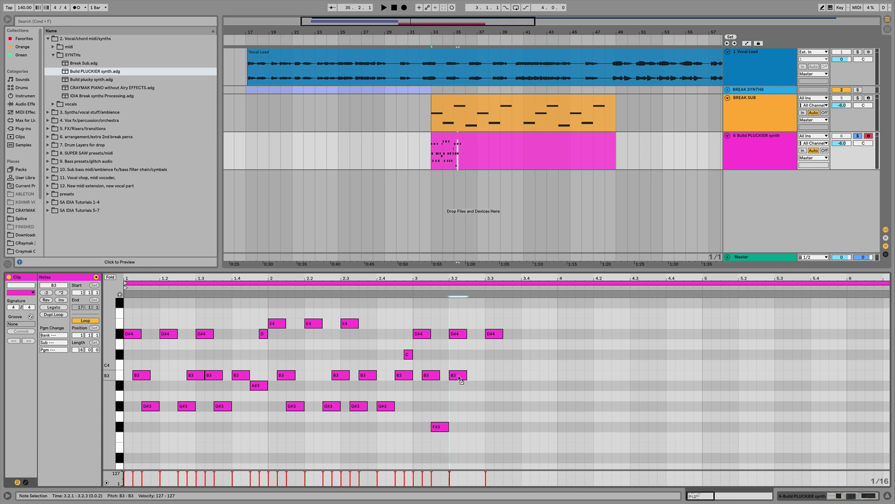
mouse_move(459, 333)
left_mouse_down()
mouse_move(479, 333)
mouse_move(464, 332)
left_mouse_up()
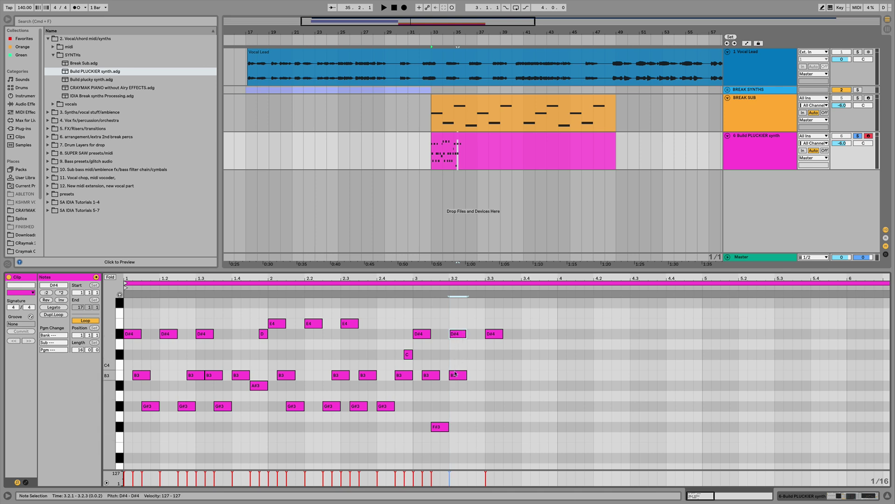
left_click_drag(455, 373, 557, 407)
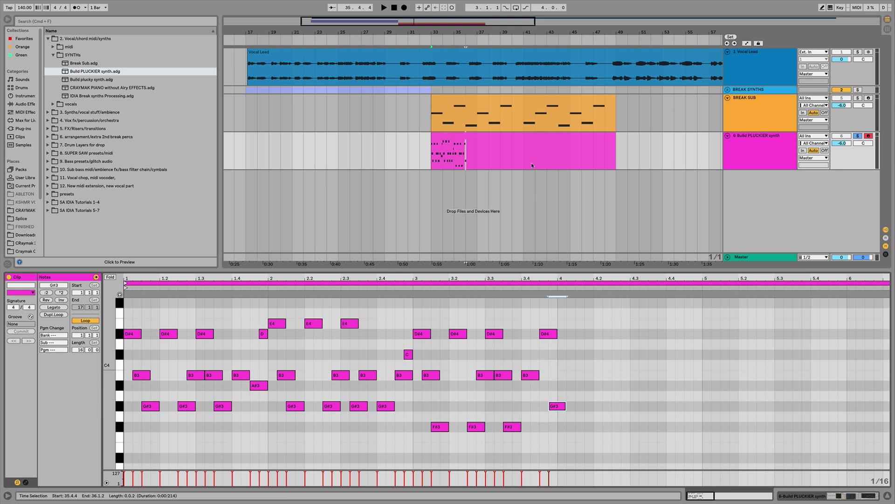
Check which note the BREAK SUB clip plays in bar 4 and return to the plucked synth clip
left_click(468, 103)
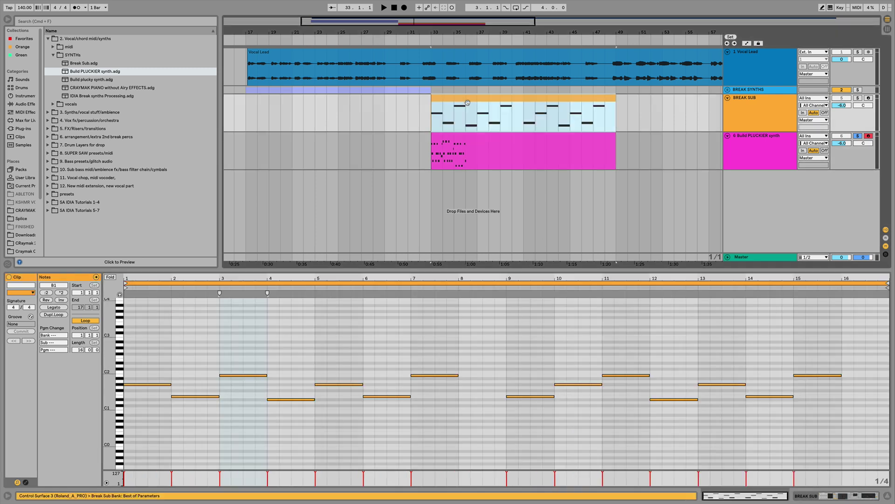
left_click(277, 400)
left_click(470, 149)
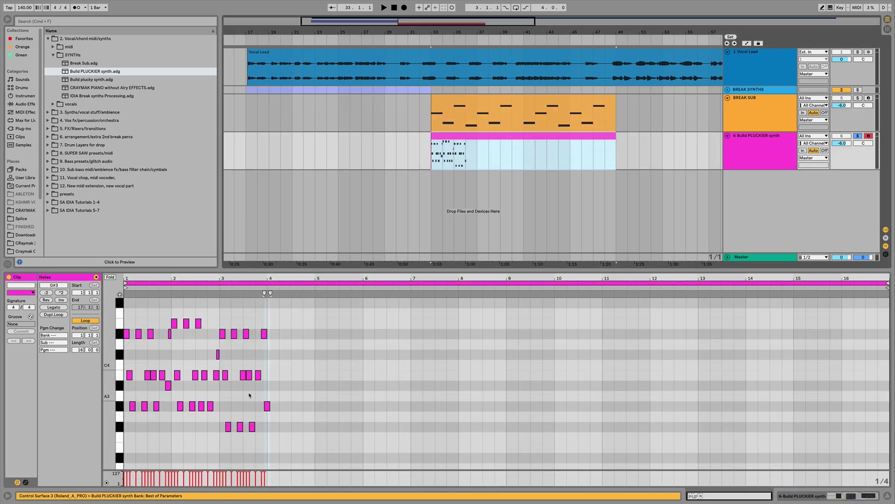
Shorten the G#3 at 3.4.4 to a sixteenth note and add an eighth-note A#3 at 4.1.1
left_click_drag(270, 274, 299, 388)
left_click(265, 409)
double_click(275, 386)
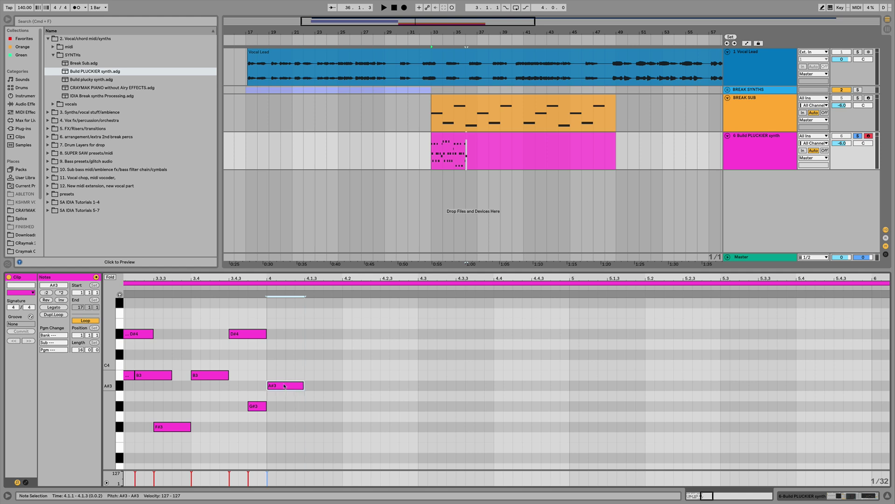
Add an eighth-note D#4 at 4.1.3 and an eighth-note G#3 at 4.1.2, and play the phrase
left_click_drag(284, 386, 321, 335)
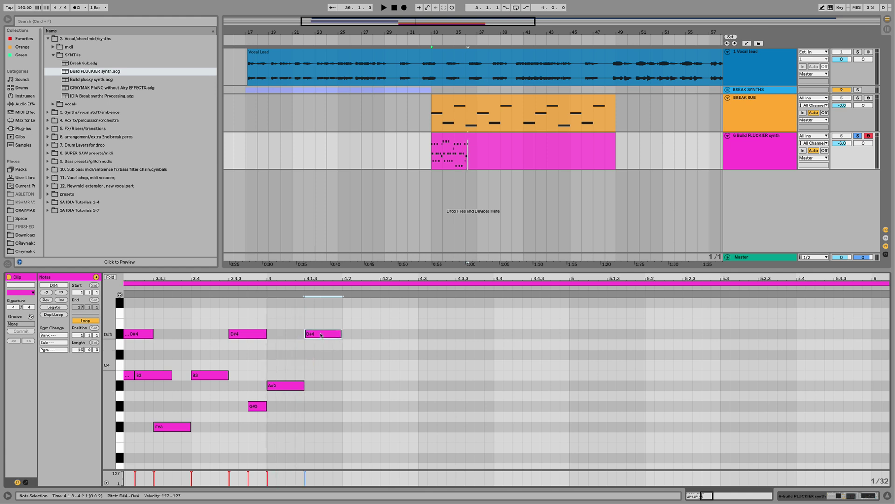
left_click_drag(282, 385, 302, 406)
key("space")
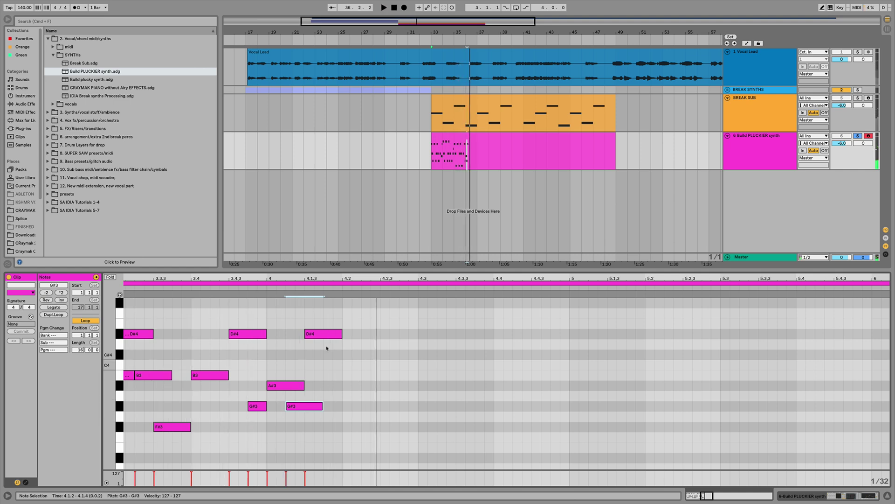
key("space")
Add eighth notes A#3 at 4.2.1 and 4.3.1, G#3 at 4.2.3 and 4.3.2, and D#4 at 4.2.4 and 4.3.3, and play
double_click(360, 385)
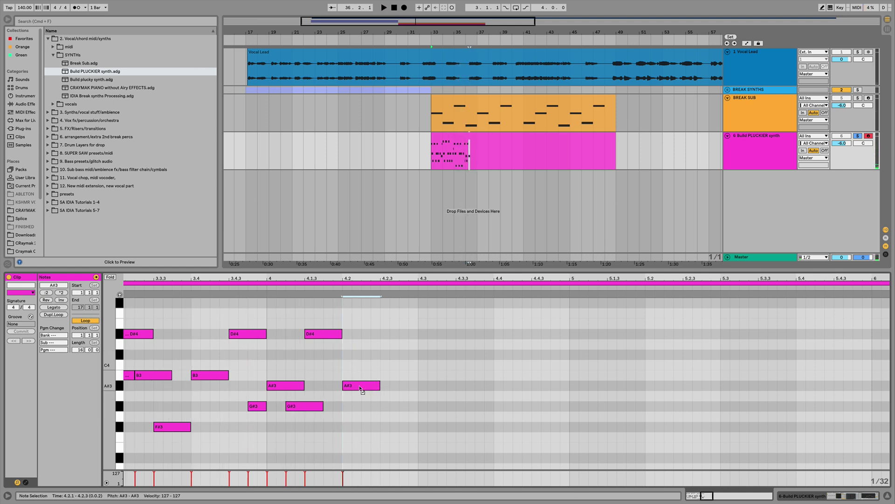
left_click_drag(359, 386, 475, 334)
key("space")
Finish bar 4 with eighth notes F#4 at 4.4.1 and A#3 at 4.4.3, plus a sixteenth-note C#4 at 4.4.4
left_click_drag(476, 334, 514, 305)
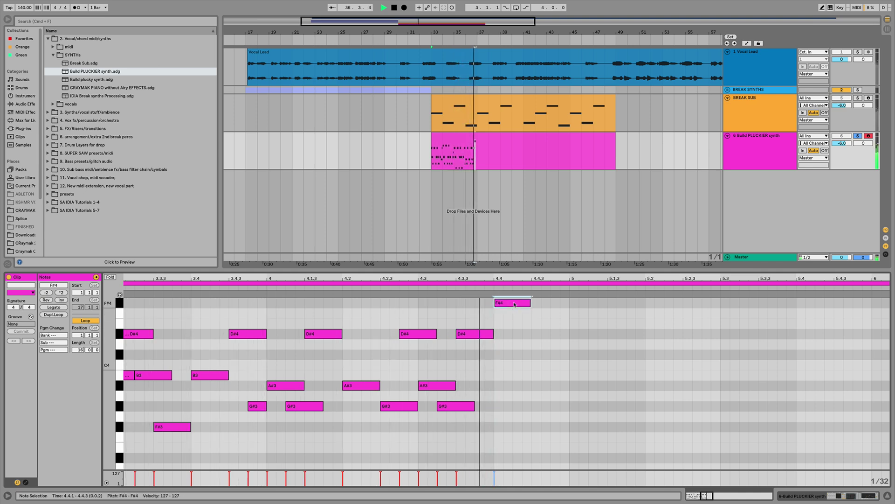
key("space")
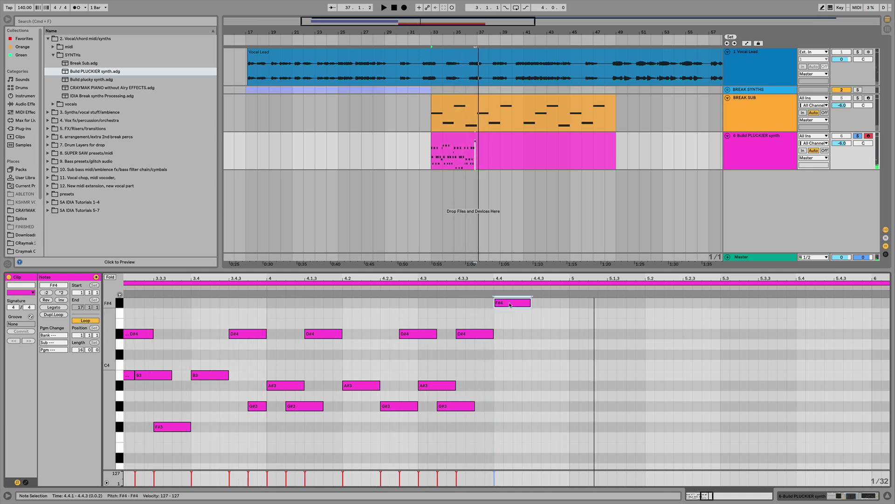
left_click_drag(510, 304, 569, 356)
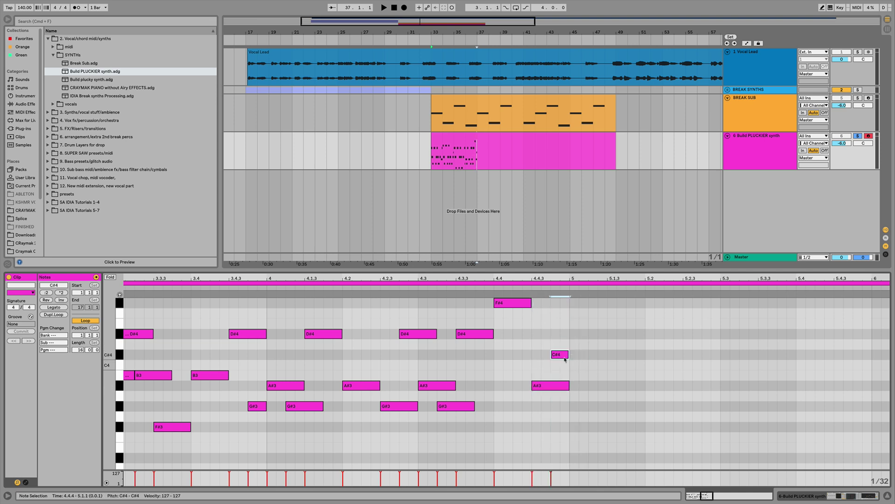
Add an eighth-note D#4 at 5.1.1 and duplicate the melody of bars 1 to 4 into bars 5 to 8
mouse_move(547, 387)
left_mouse_down()
mouse_move(559, 353)
mouse_move(583, 338)
left_mouse_up()
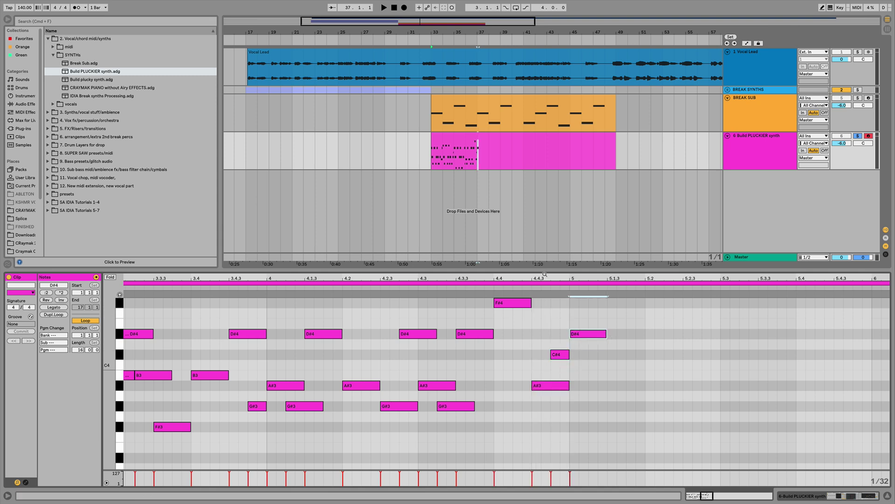
left_click_drag(544, 276, 544, 201)
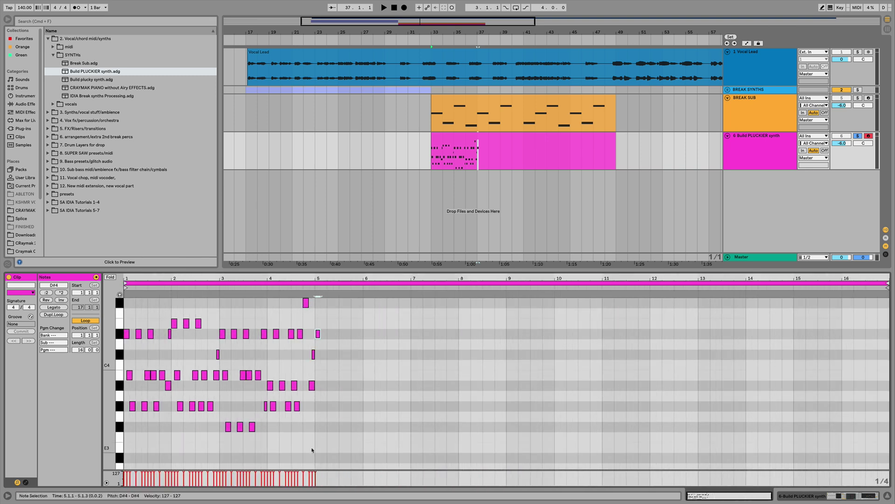
left_click_drag(312, 449, 124, 295)
key("ctrl+d")
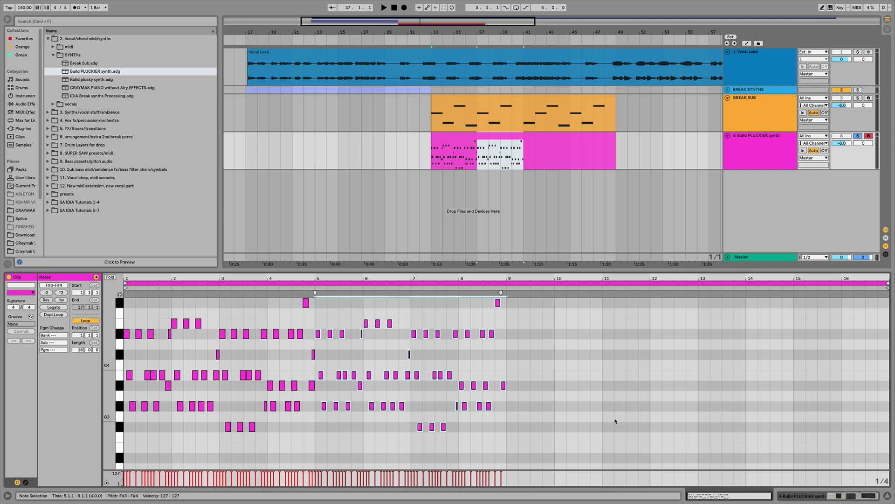
Delete the melody notes in bar 8 and duplicate the eight-bar phrase into bars 9 to 16
left_click_drag(540, 411, 460, 297)
key("Delete")
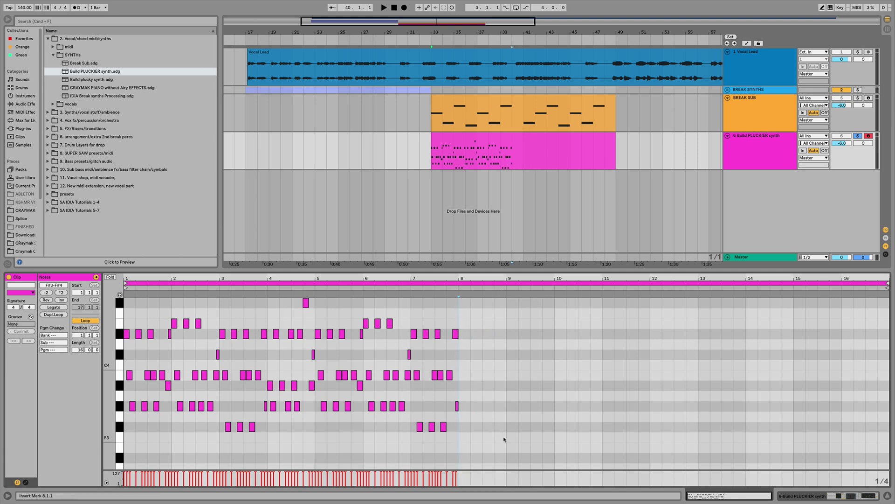
key("ctrl+z")
key("Delete")
left_click_drag(504, 440, 0, 148)
key("ctrl+d")
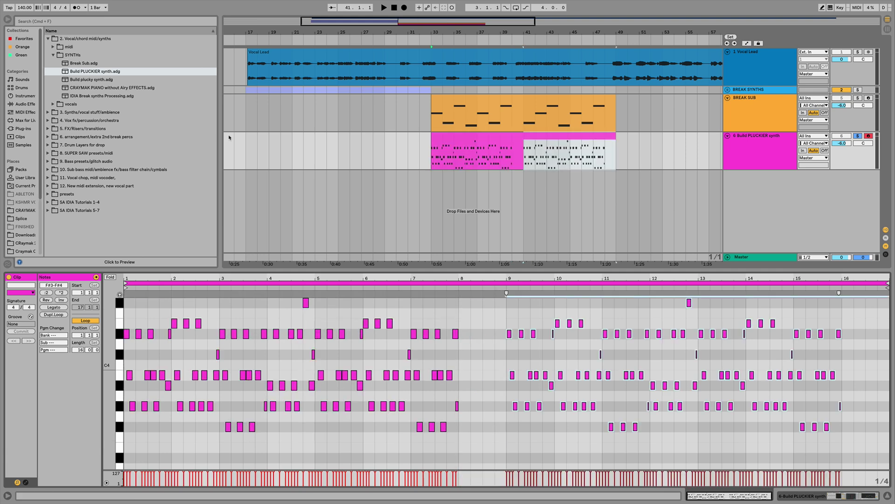
Play the 16-bar melody by itself, with the break sub, and with the vocal lead soloed too
key("space")
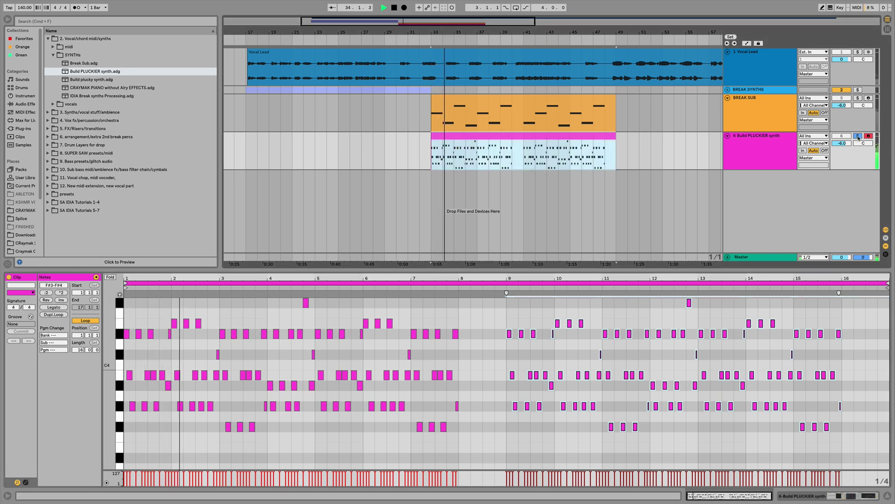
key("space")
key("space")
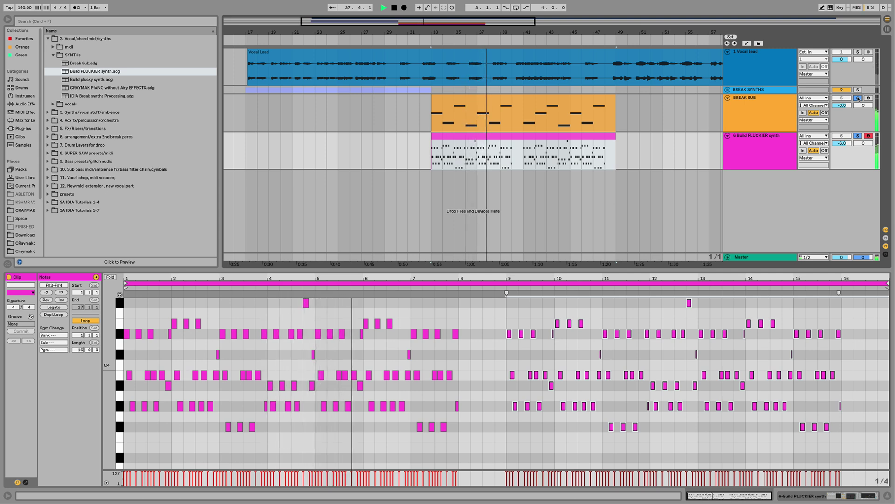
left_click(857, 51)
key("space")
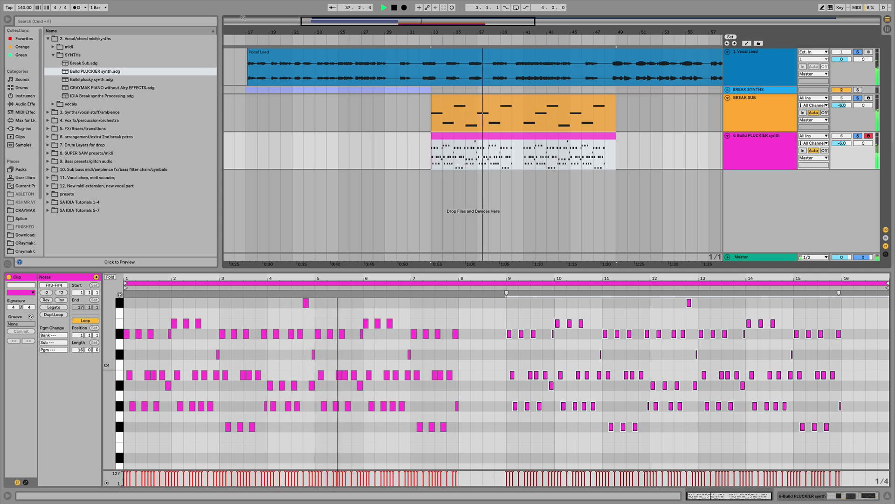
left_click_drag(244, 32, 244, 114)
left_click_drag(489, 32, 496, 0)
scroll(596, 201, "right", 1)
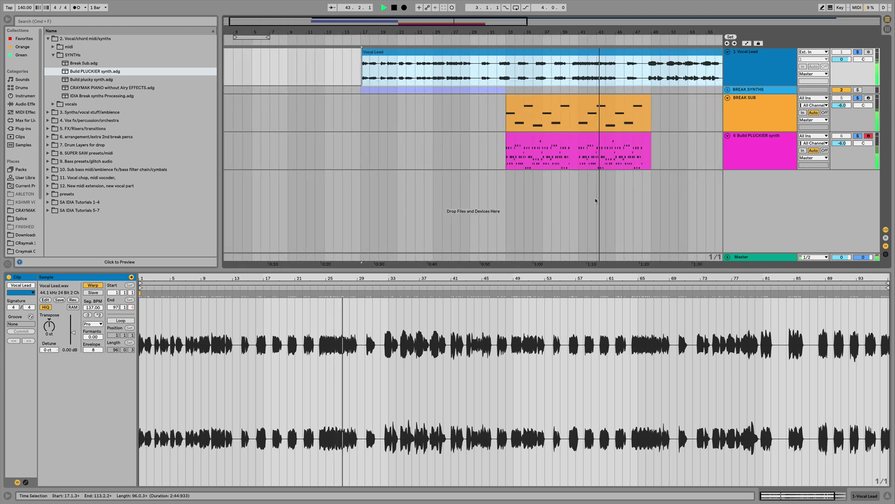
scroll(595, 200, "right", 5)
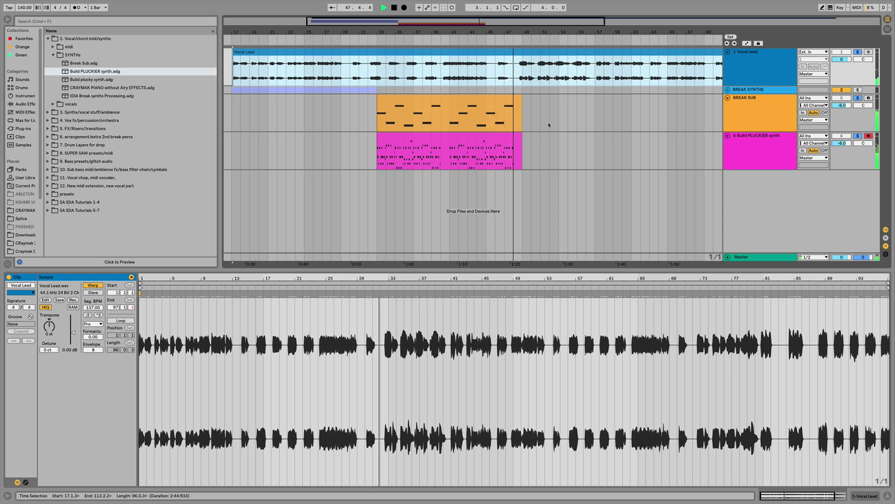
key("space")
Duplicate the Build PLUCKIER synth track and replace the copy's instrument rack with the Build plucky synth.adg preset
left_click(759, 149)
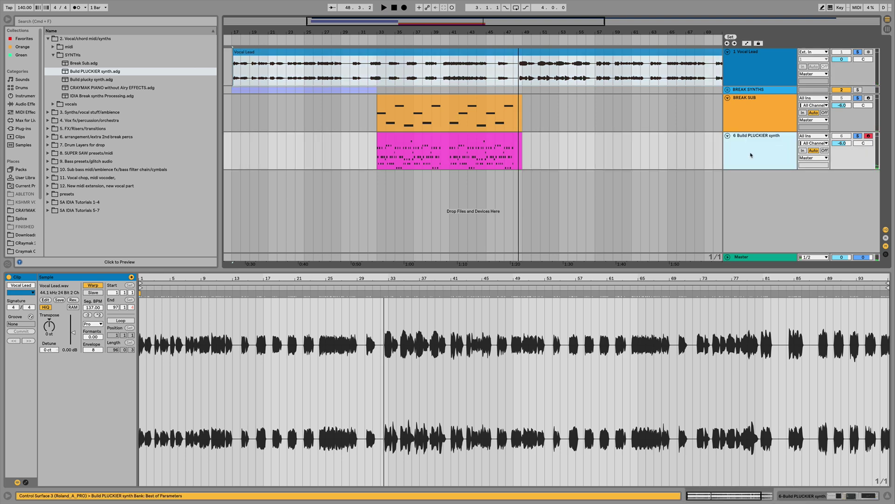
key("super+d")
left_click(768, 195)
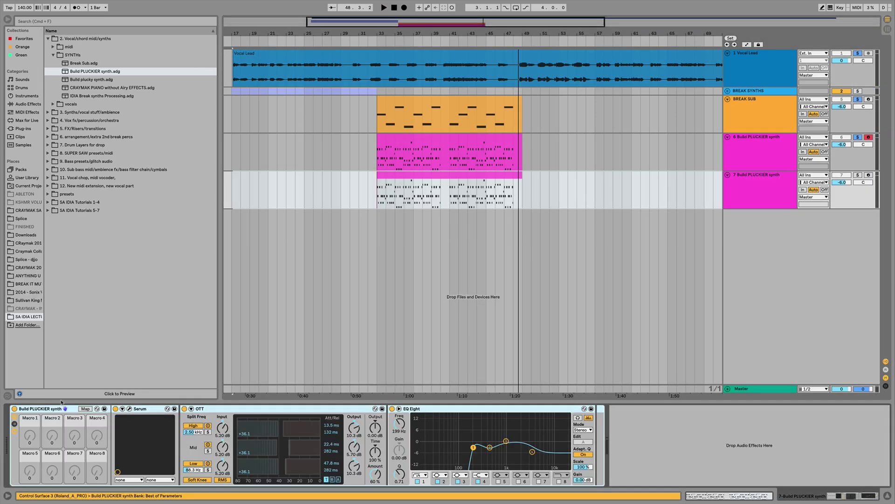
key("Delete")
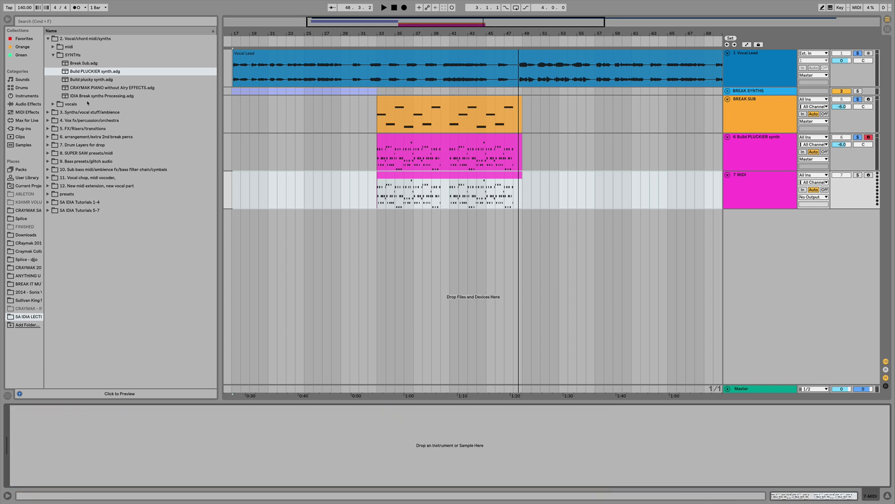
left_click(83, 80)
left_click_drag(78, 82, 249, 173)
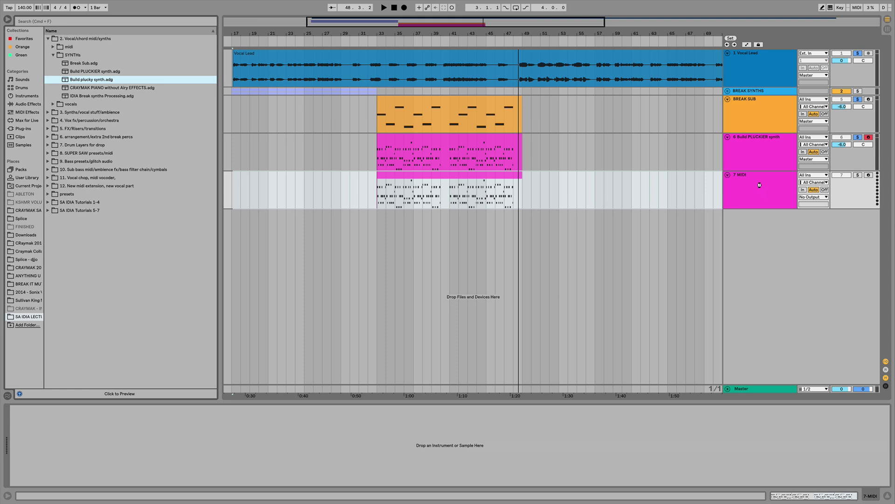
left_click_drag(760, 185, 760, 187)
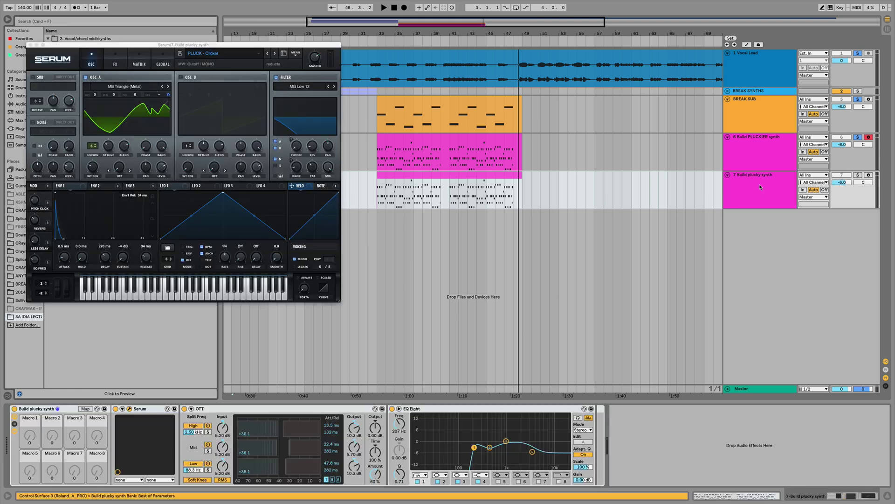
Solo the Build plucky synth track, play its clip from bar 33 and close the Serum window
left_click(858, 174)
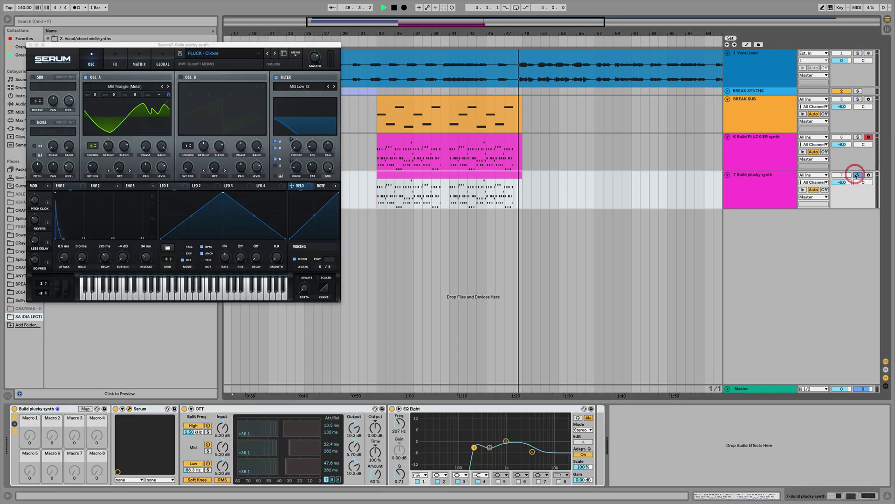
left_click(421, 179)
key("space")
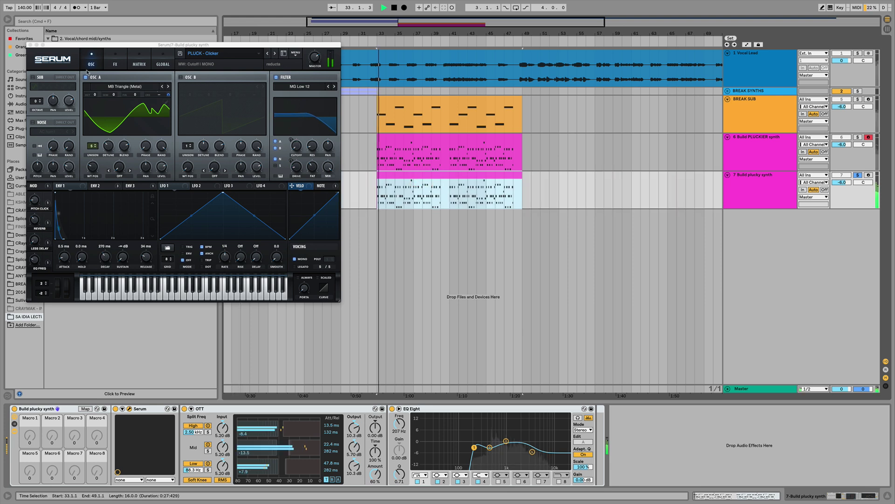
left_click(29, 45)
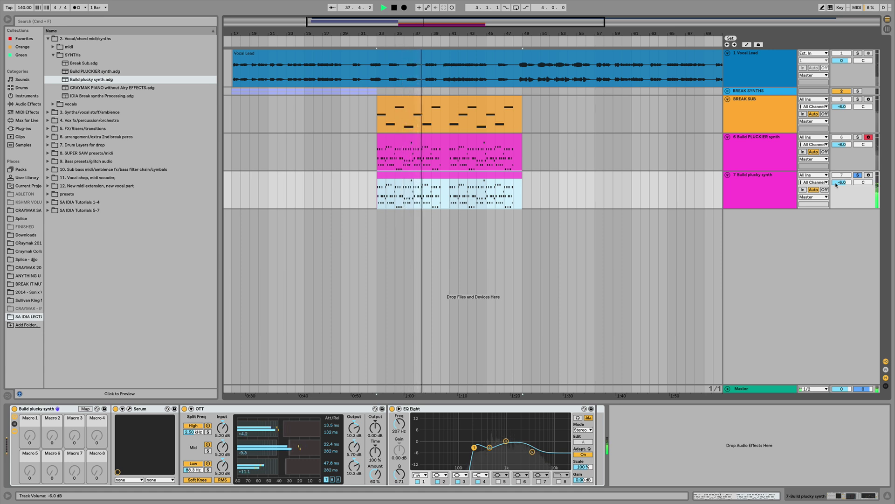
key("space")
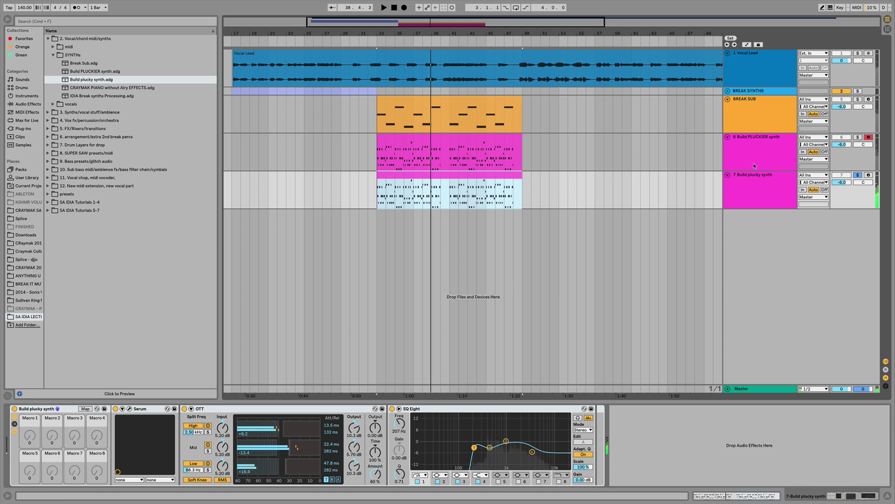
Delete the first eight bars of the Build PLUCKIER synth clip so that it starts at bar 41
left_click(406, 157)
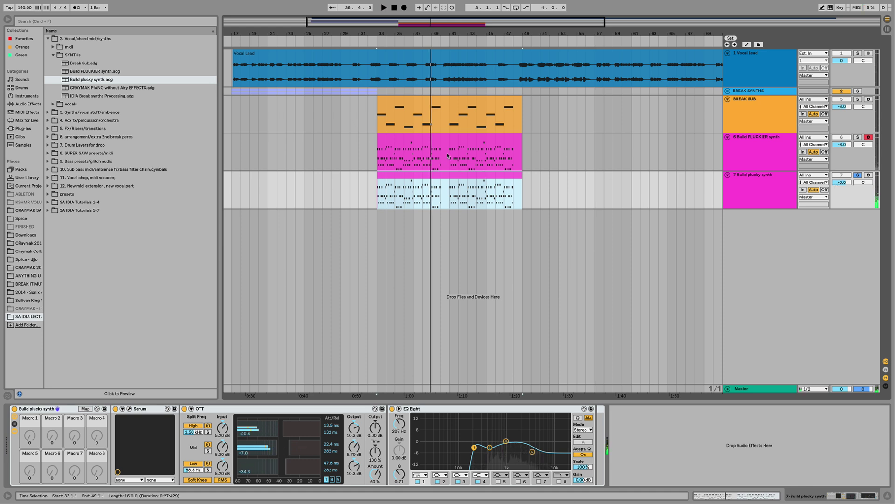
left_click_drag(449, 156, 376, 149)
key("Delete")
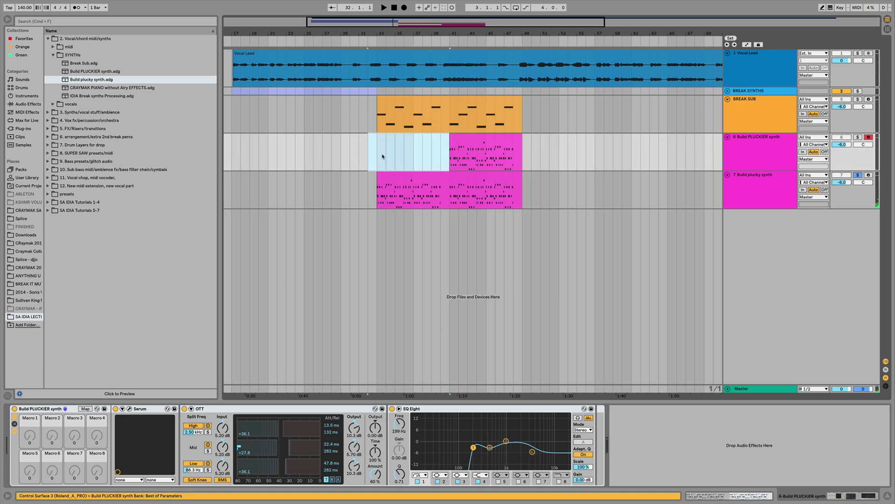
left_click(381, 153)
left_click(447, 148)
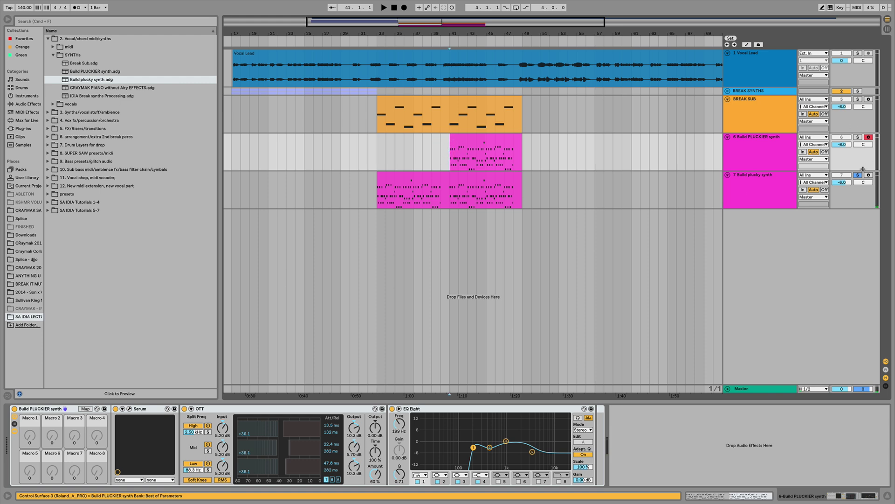
Play both synths soloed together from bar 41, then turn off all solos to hear the full arrangement
key("space")
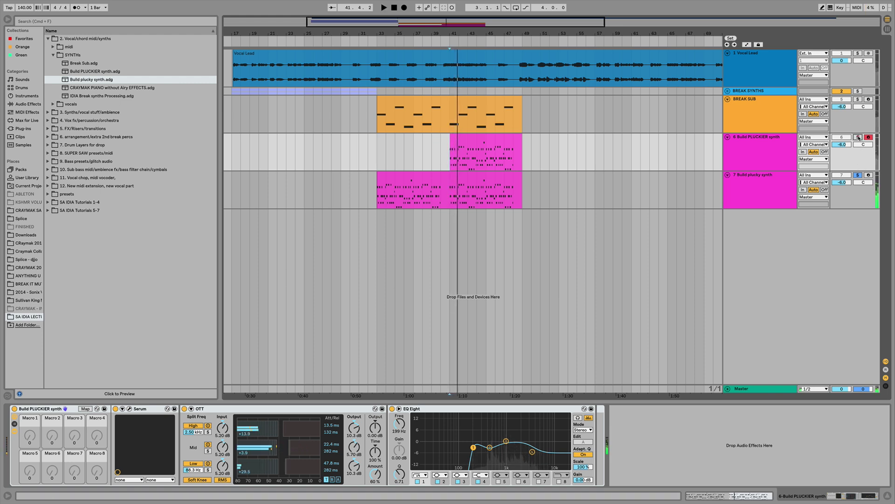
left_click(858, 137)
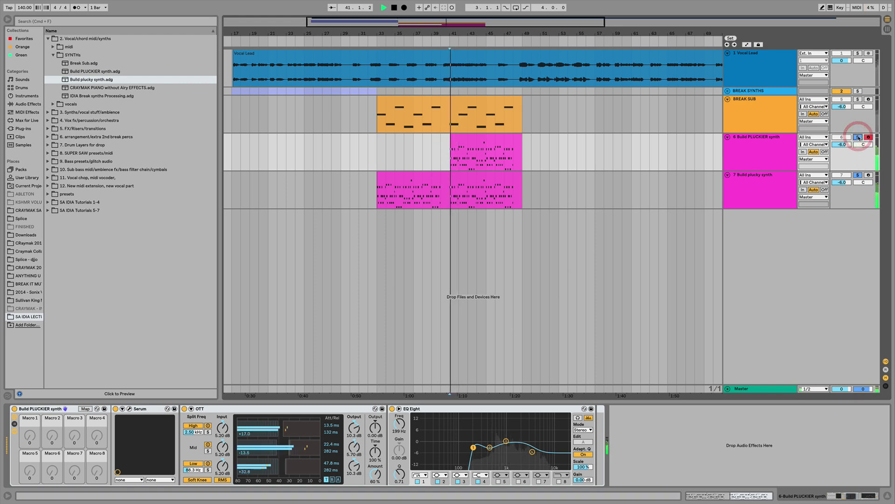
key("space")
left_click(858, 175)
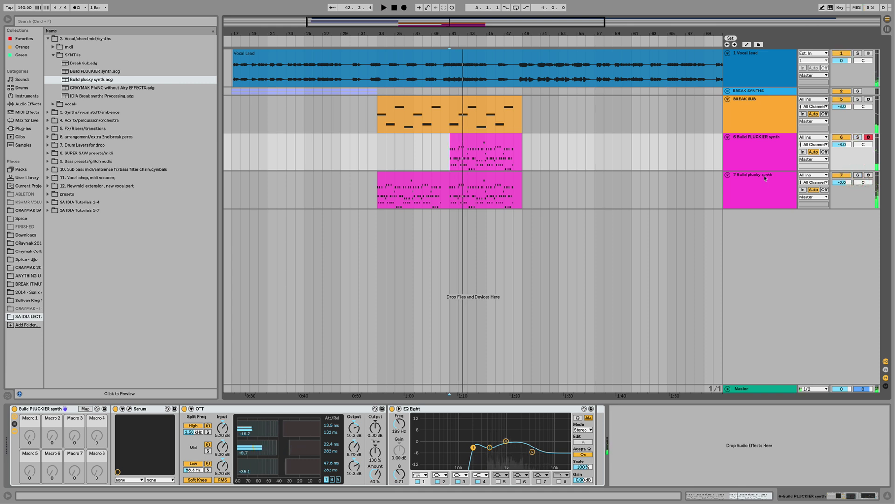
Collapse the Build plucky synth, Build PLUCKIER synth and BREAK SUB tracks in the arrangement
left_click(743, 187)
left_click(745, 139)
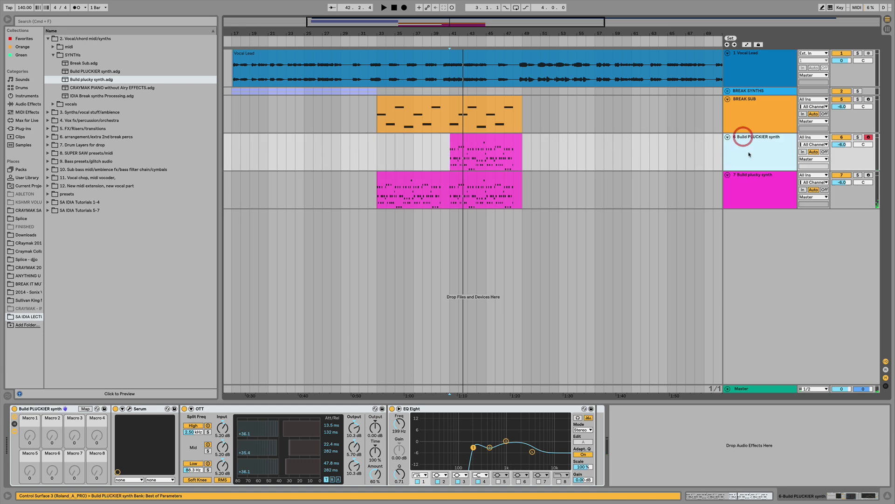
left_click(748, 183)
left_click(728, 174)
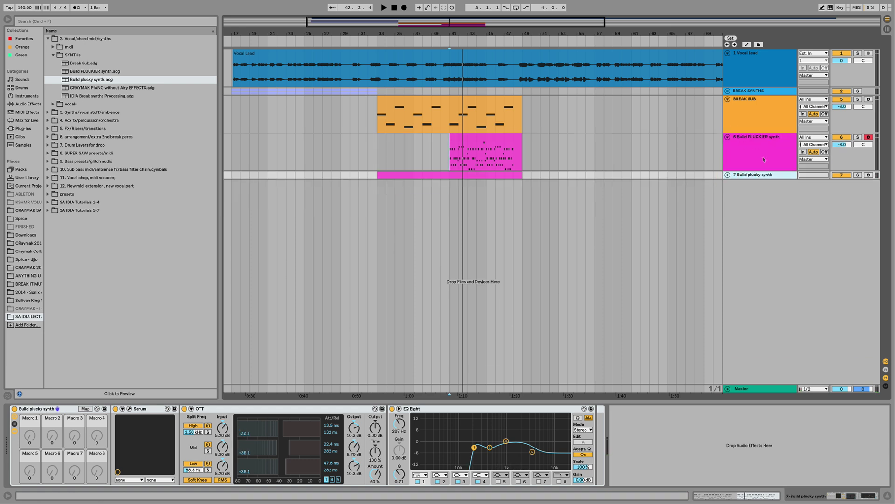
left_click(728, 136)
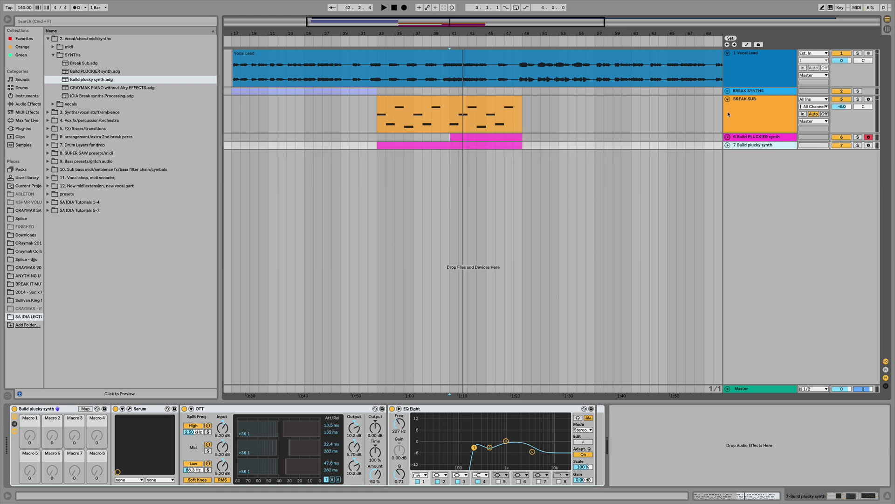
left_click(728, 100)
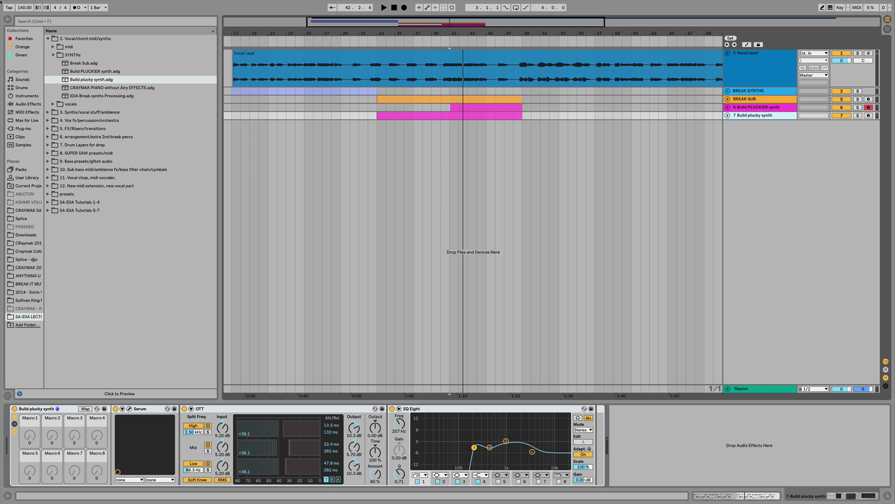
Play the arrangement and import the four vox VOX audio files from the vocals folder onto new tracks at bar 17
left_click(302, 40)
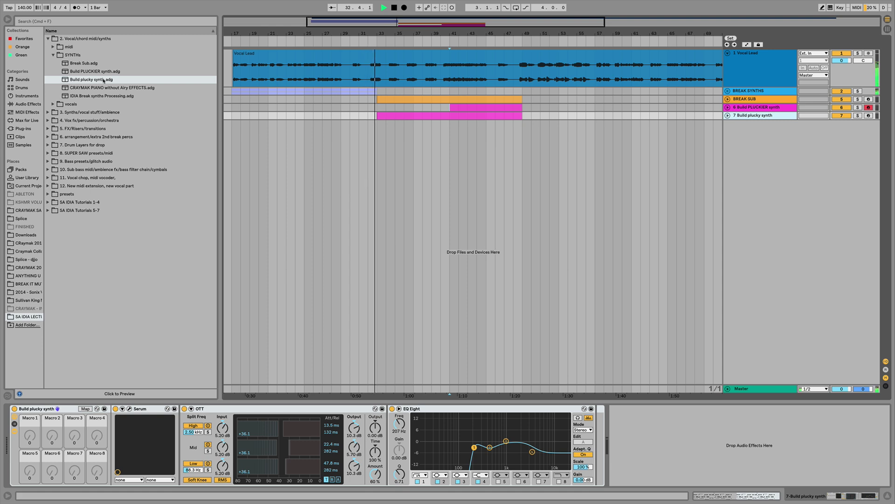
left_click(53, 55)
left_click(52, 63)
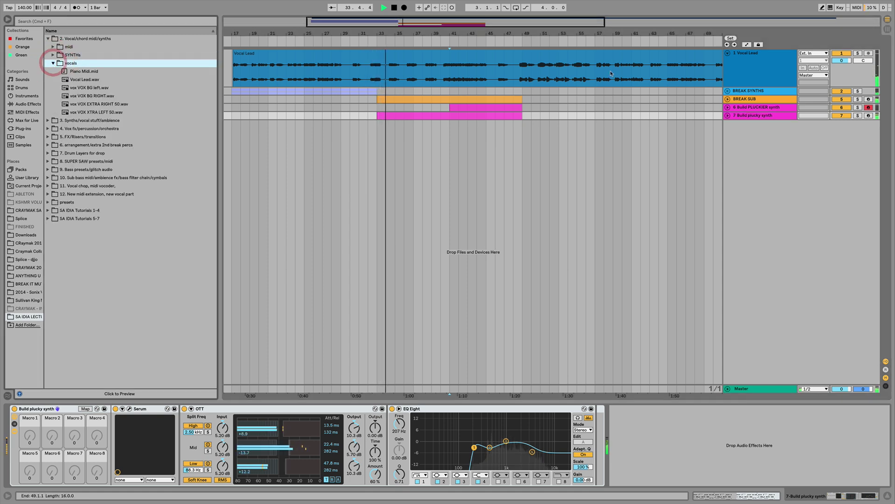
left_click(742, 63)
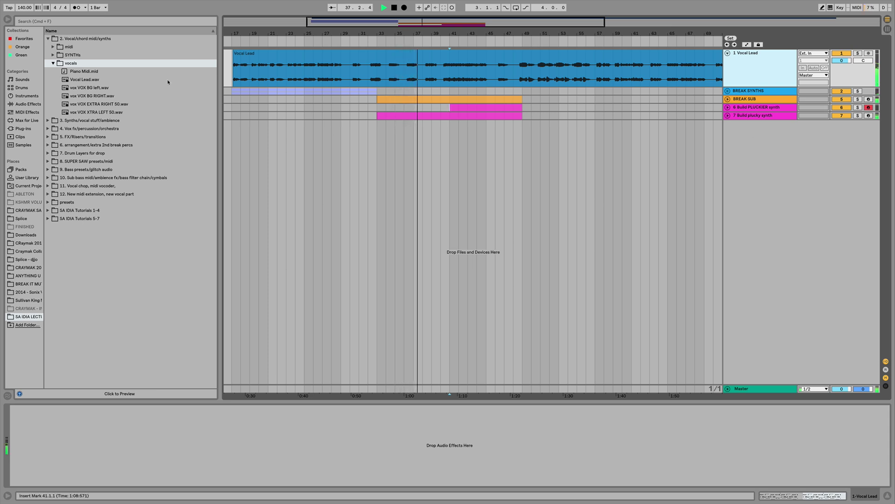
left_click(85, 88)
left_click(84, 112, "shift")
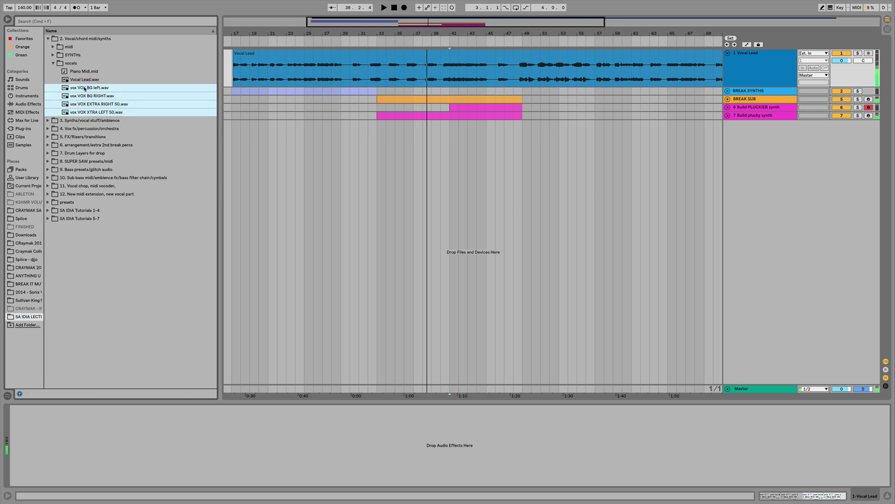
left_click_drag(84, 87, 233, 147)
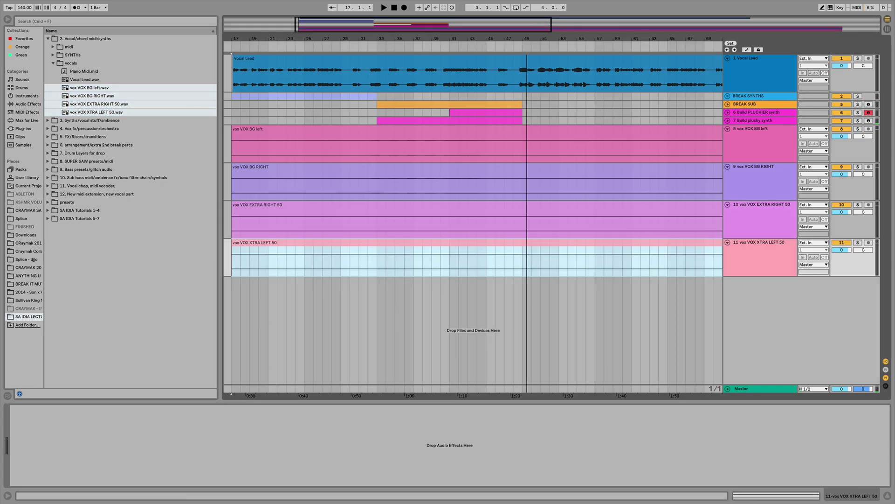
left_click_drag(527, 39, 502, 59)
left_click(751, 242)
left_click(750, 146, "shift")
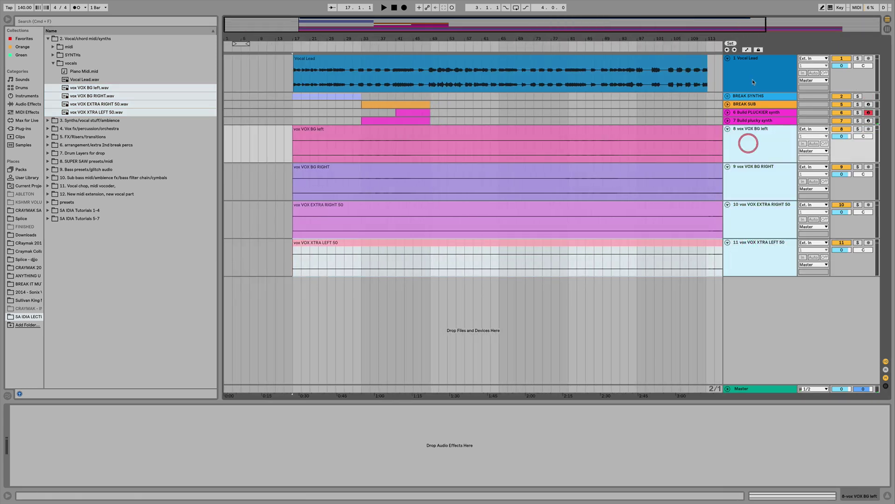
left_click(753, 80)
left_click(504, 65)
left_click_drag(483, 39, 483, 23)
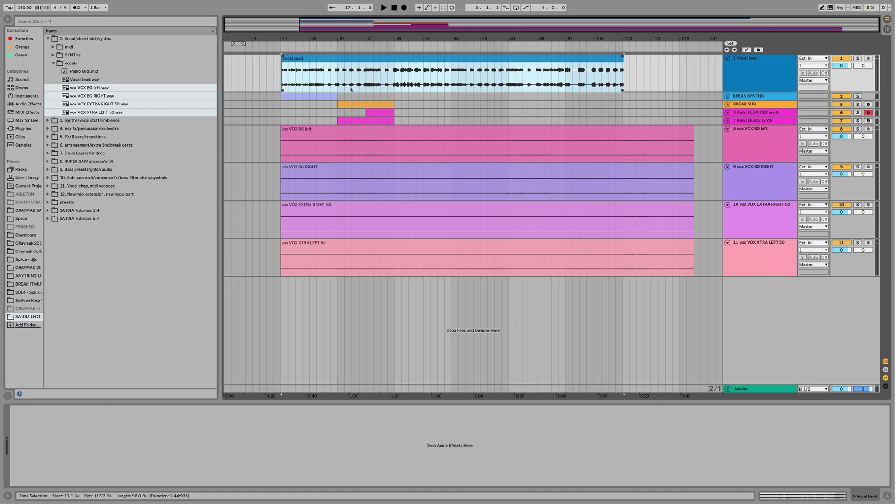
left_click(757, 142)
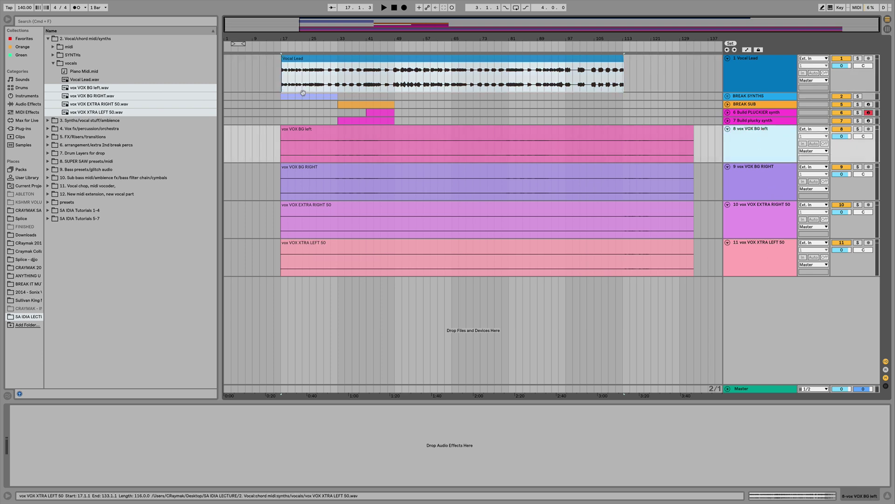
left_click_drag(339, 37, 339, 70)
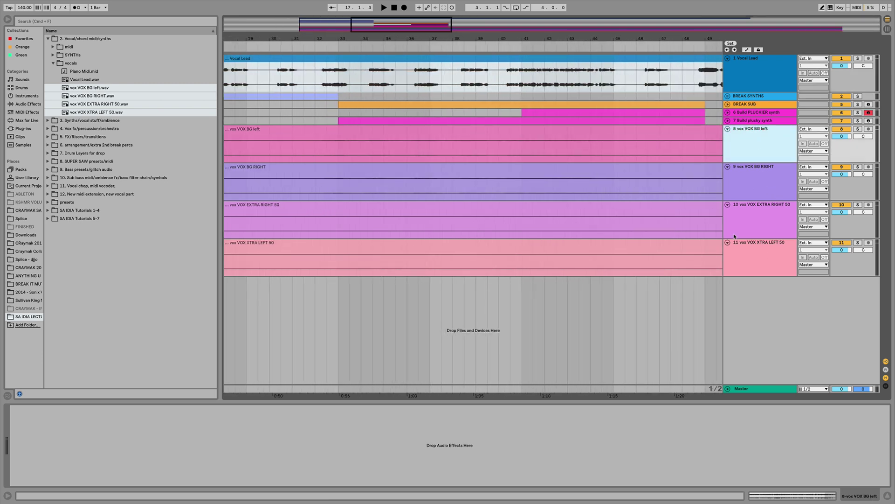
Move the four vox VOX tracks directly below Vocal Lead and group all five tracks as VOCALS
left_click(745, 256)
left_click(743, 134, "shift")
left_click_drag(744, 134, 741, 92)
right_click(747, 73)
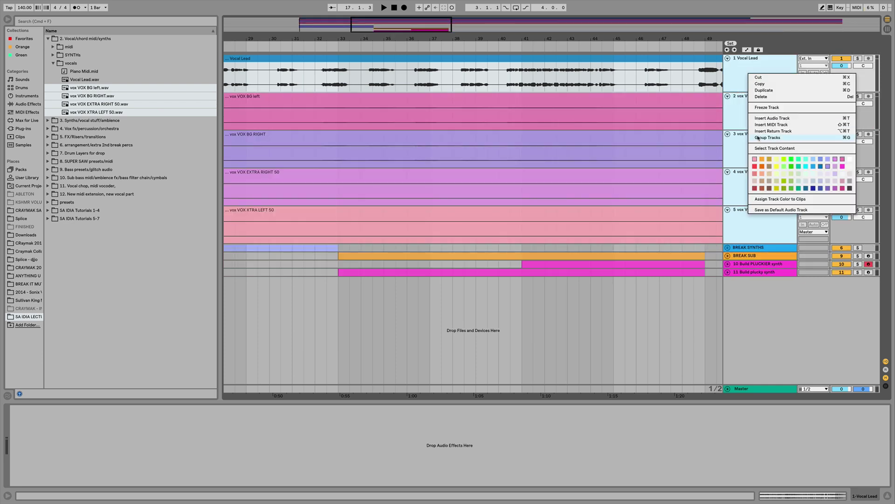
left_click(758, 138)
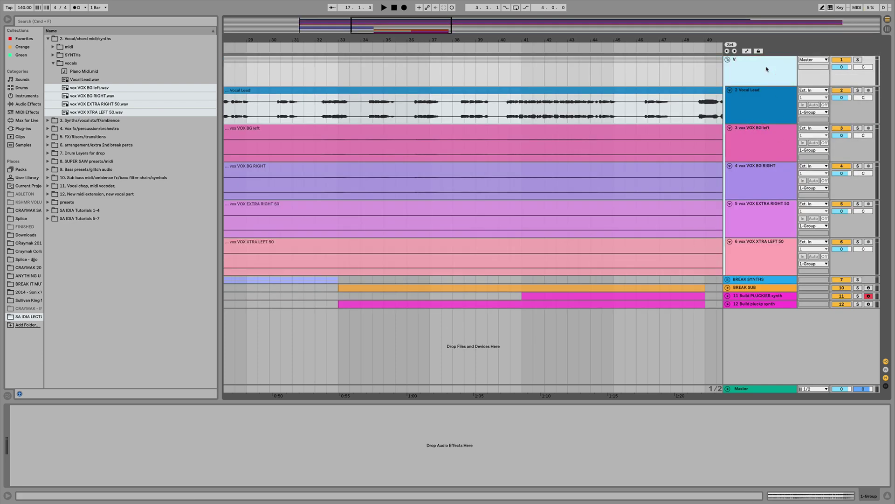
key("Return")
Play vox VOX BG left and vox VOX BG RIGHT soloed in turn from bar 32, and pan them 35L and 35R
scroll(345, 153, "left", 3)
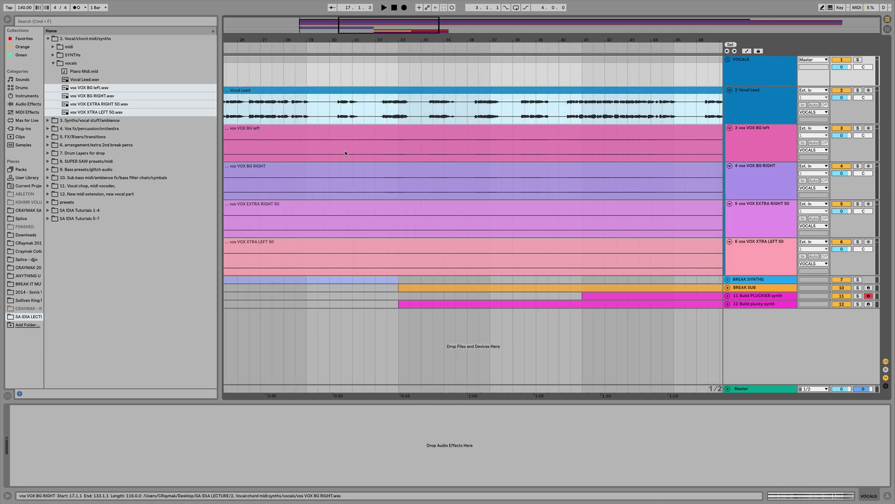
left_click(380, 150)
left_click(858, 127)
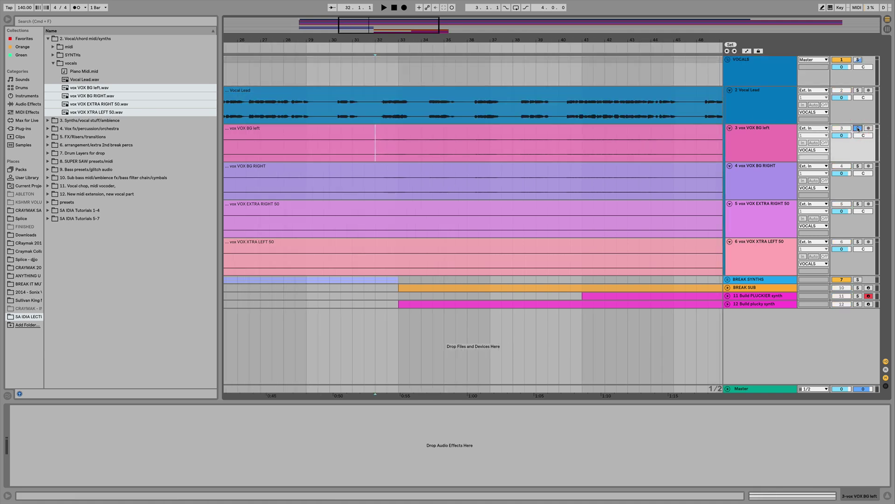
key("space")
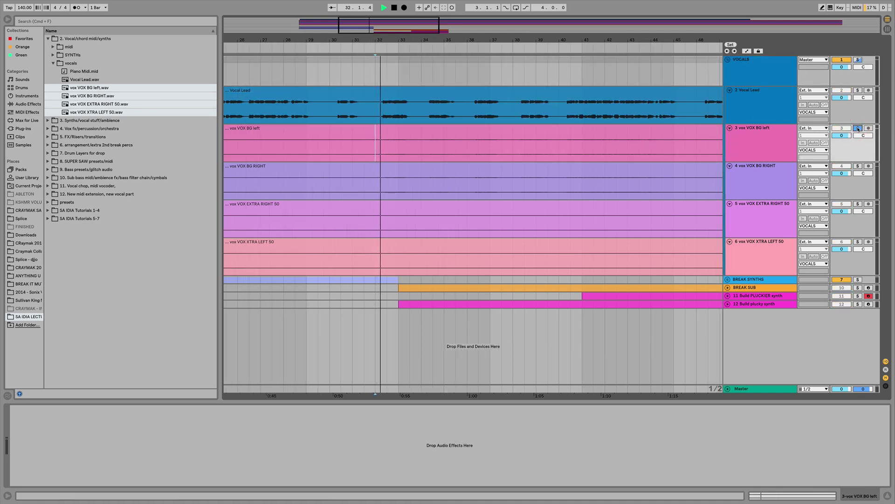
key("space")
left_click(858, 166)
key("space")
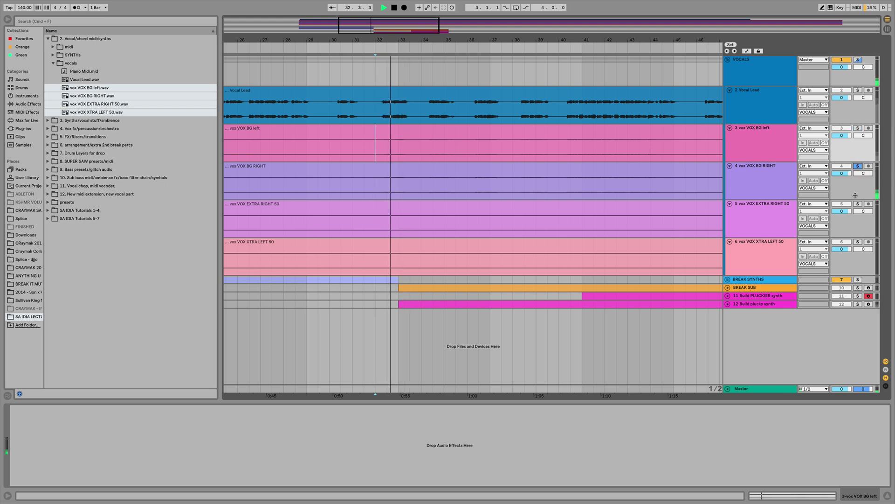
key("space")
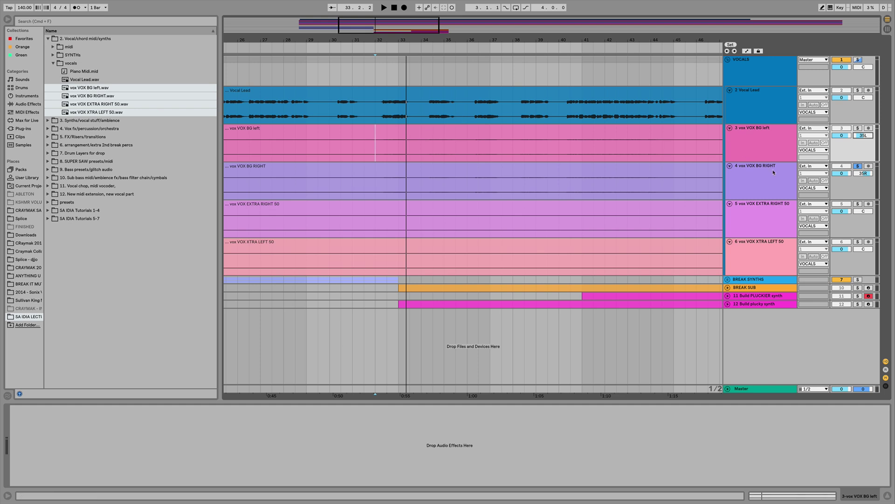
Compare the phrase at bars 32 to 34 on Vocal Lead, vox VOX BG left and vox VOX BG RIGHT by selecting that range
left_click_drag(399, 37, 399, 21)
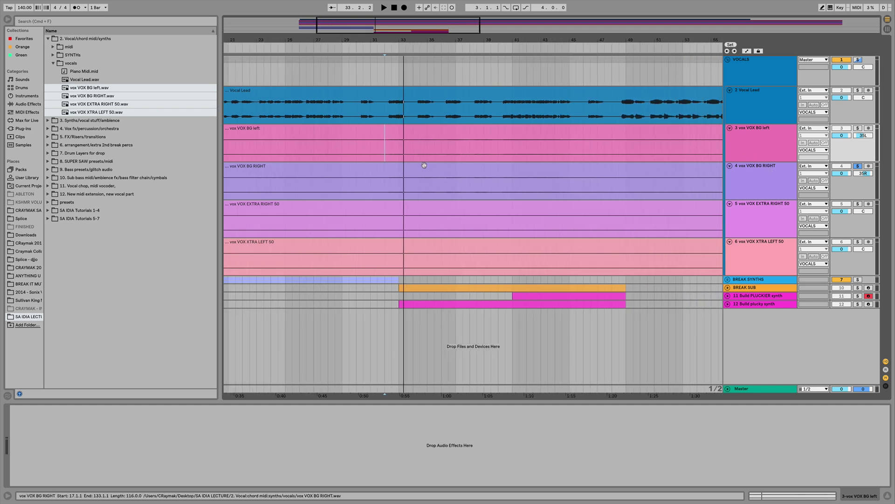
left_click_drag(383, 33, 383, 38)
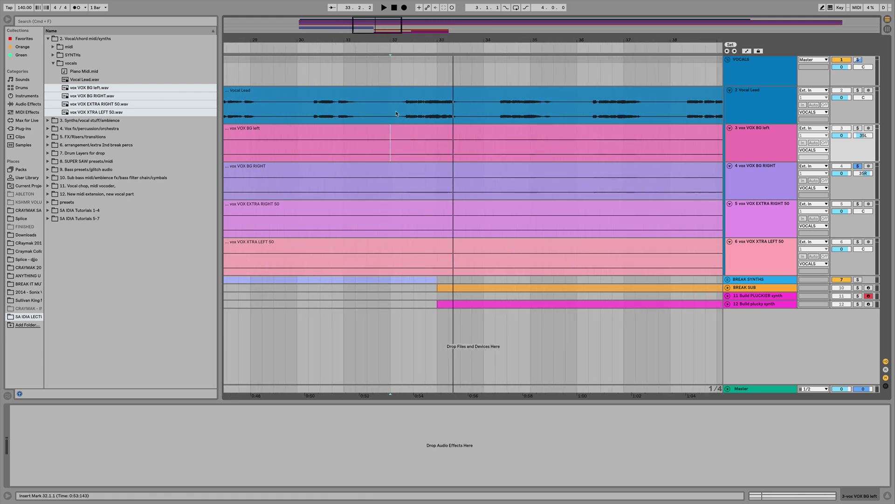
left_click_drag(396, 113, 472, 111)
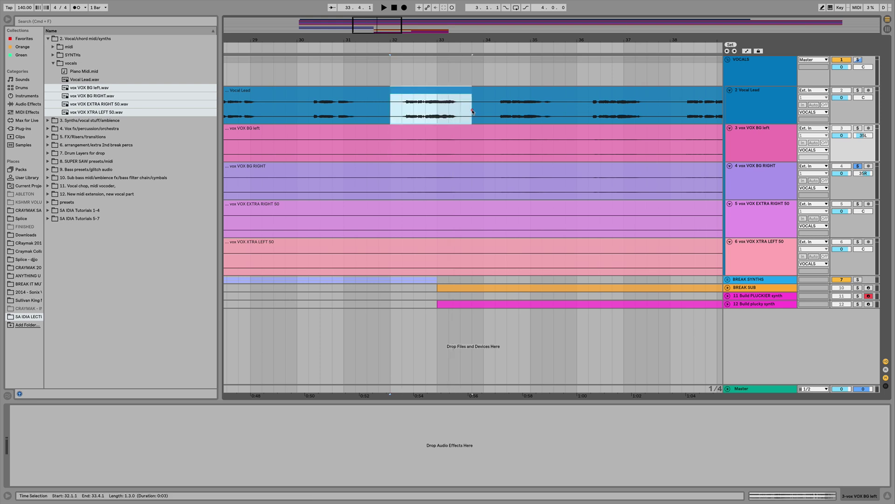
left_click_drag(392, 148, 476, 187)
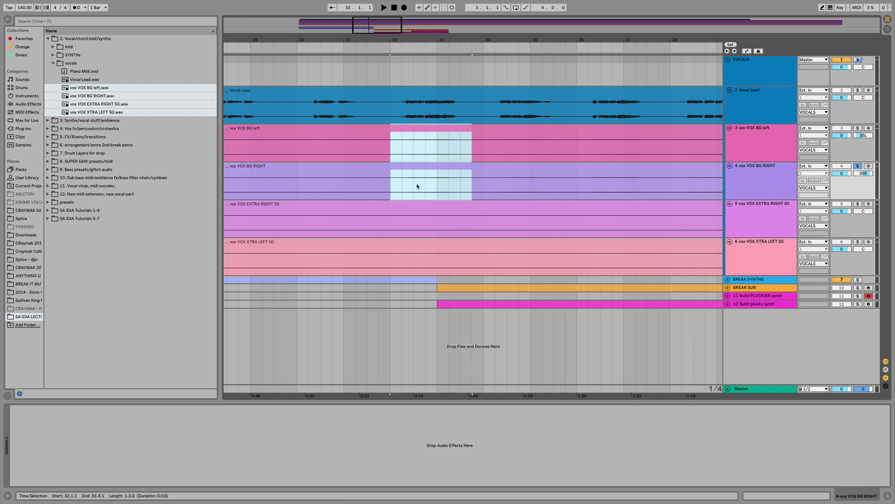
left_click(390, 188)
left_click_drag(390, 136, 481, 187)
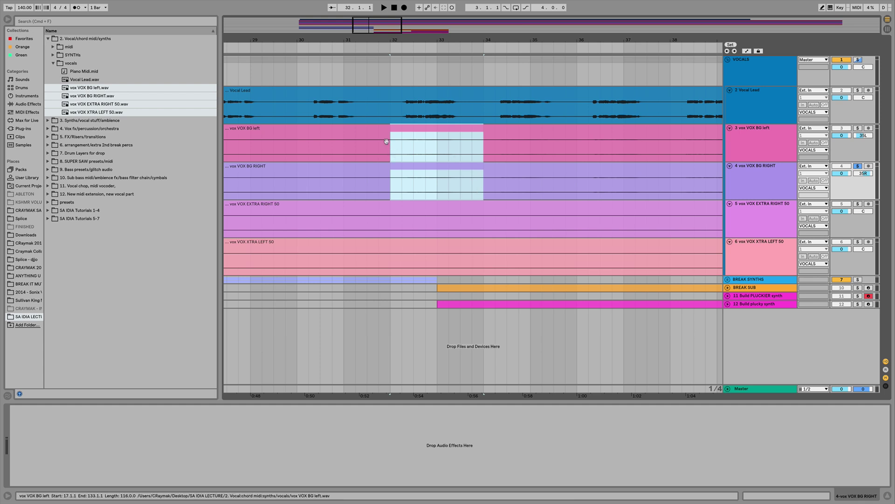
left_click(387, 142)
left_click(485, 183)
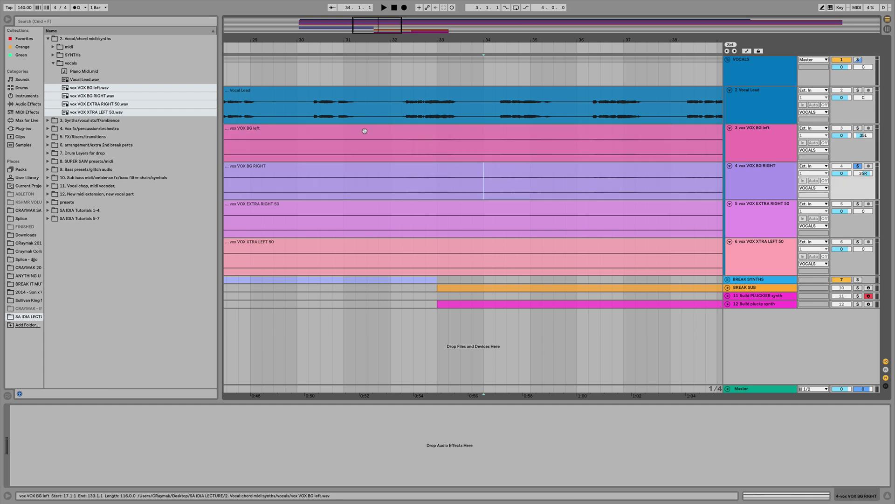
left_click_drag(391, 112, 487, 192)
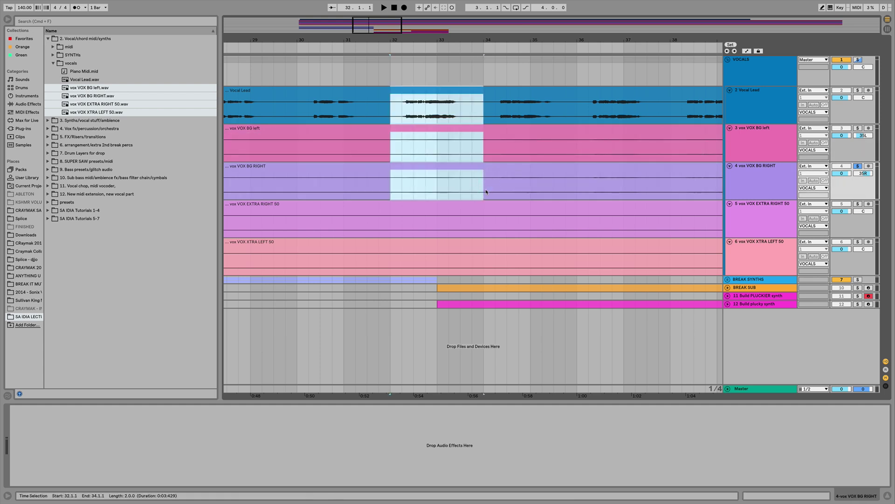
left_click(394, 140)
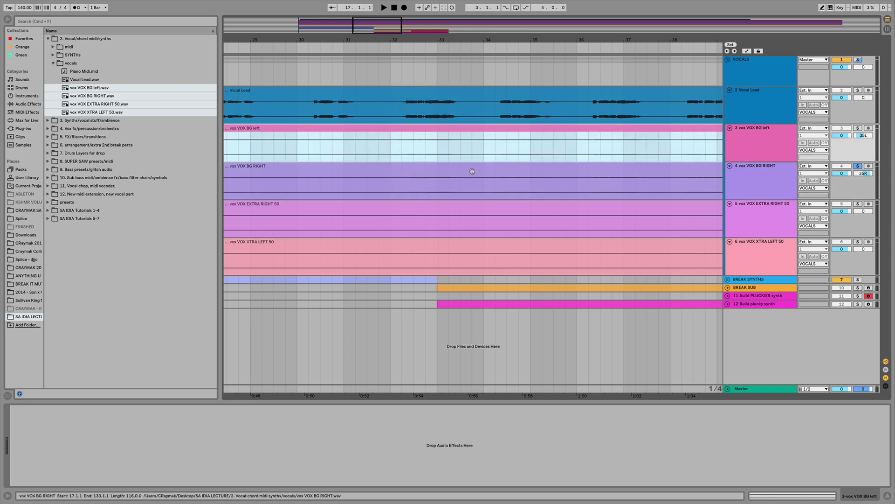
left_click(755, 184)
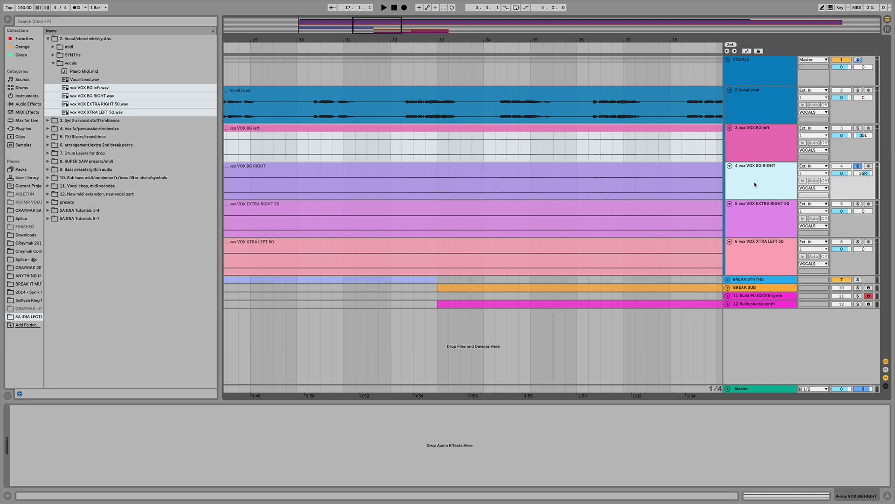
left_click_drag(390, 154, 479, 183)
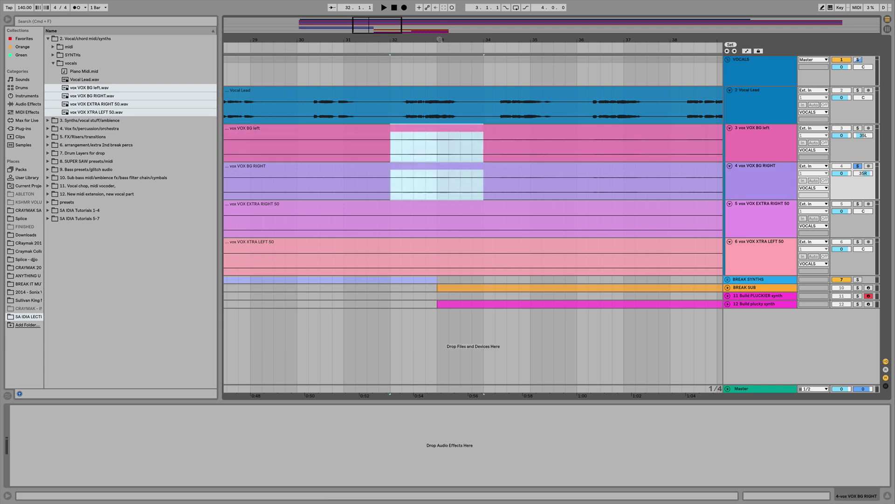
Play Vocal Lead soloed from bar 32, add vox VOX BG left and vox VOX BG RIGHT one at a time, and turn off all solos
key("minus")
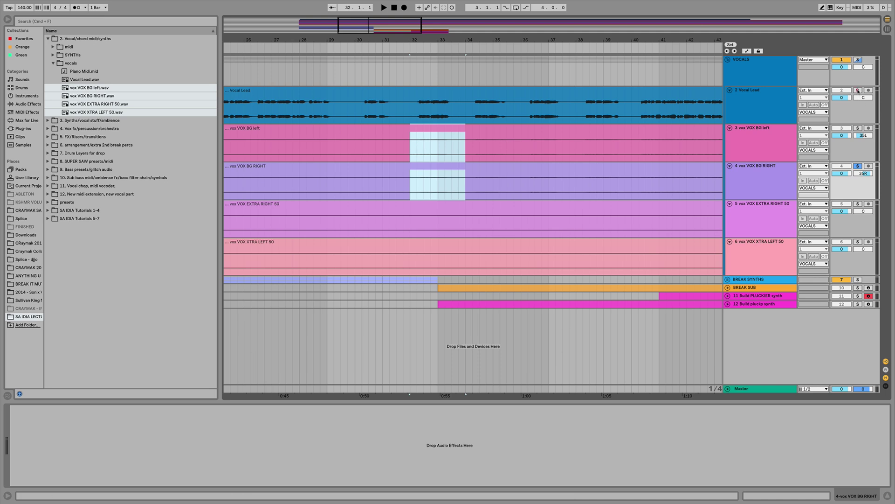
key("space")
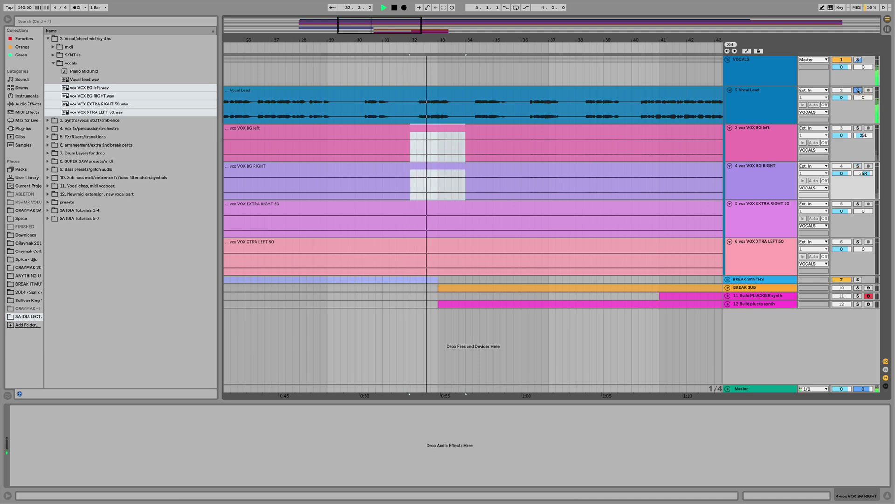
key("space")
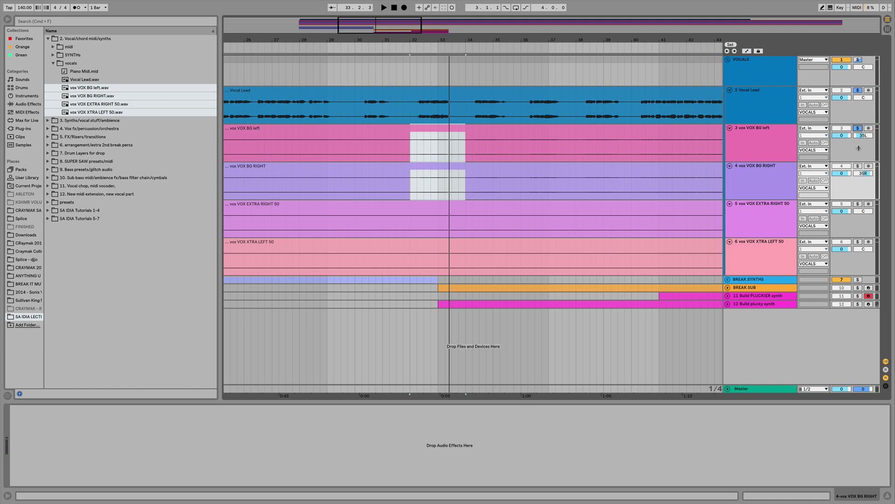
key("space")
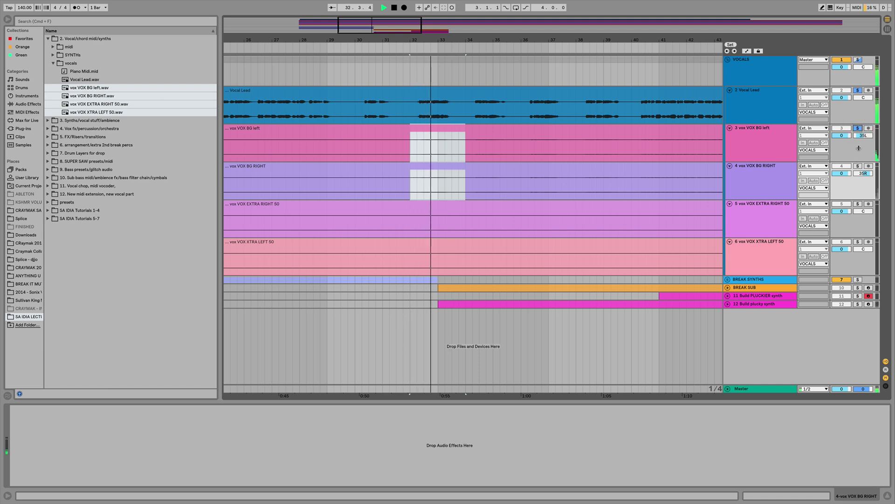
key("space")
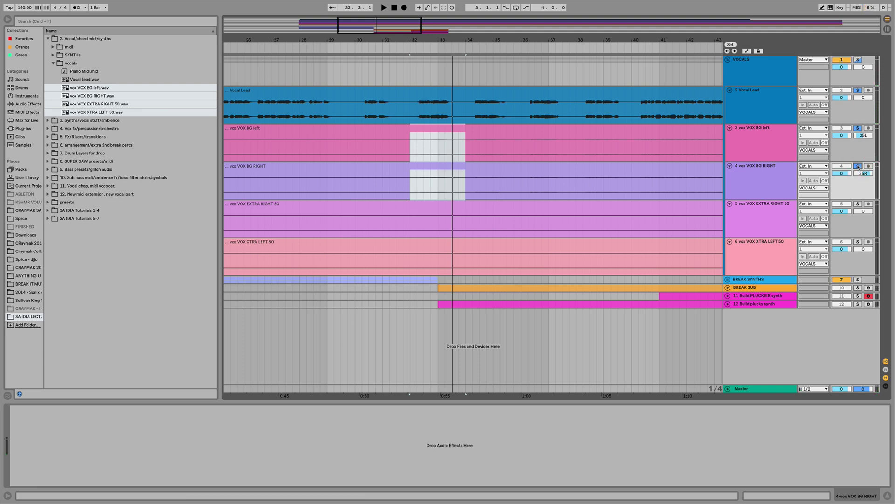
key("space")
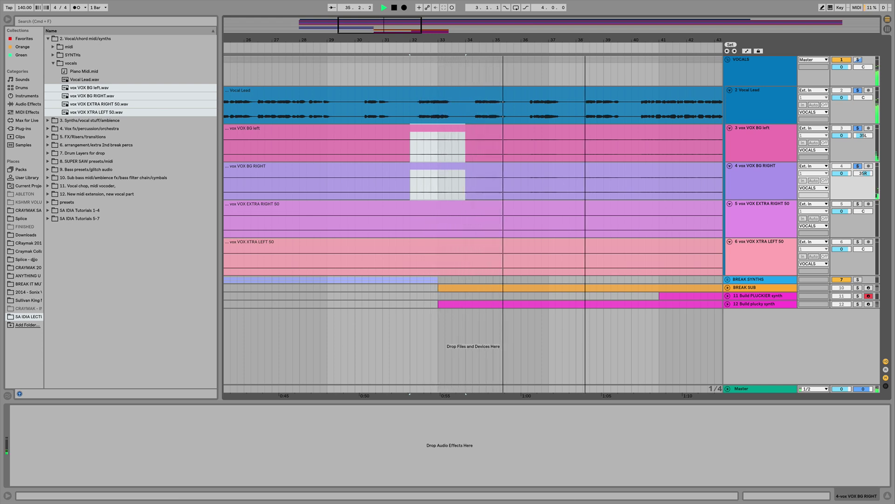
mouse_move(585, 40)
left_mouse_down()
mouse_move(584, 28)
mouse_move(556, 12)
mouse_move(585, 24)
left_mouse_up()
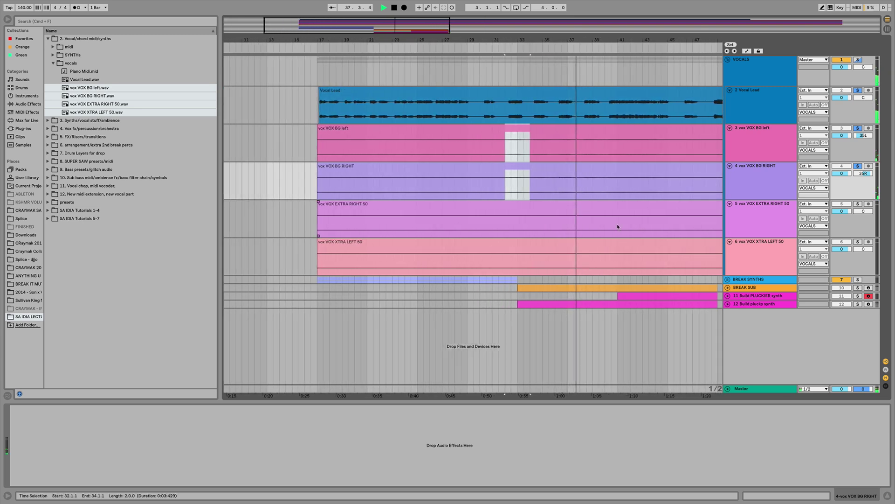
scroll(639, 195, "right", 3)
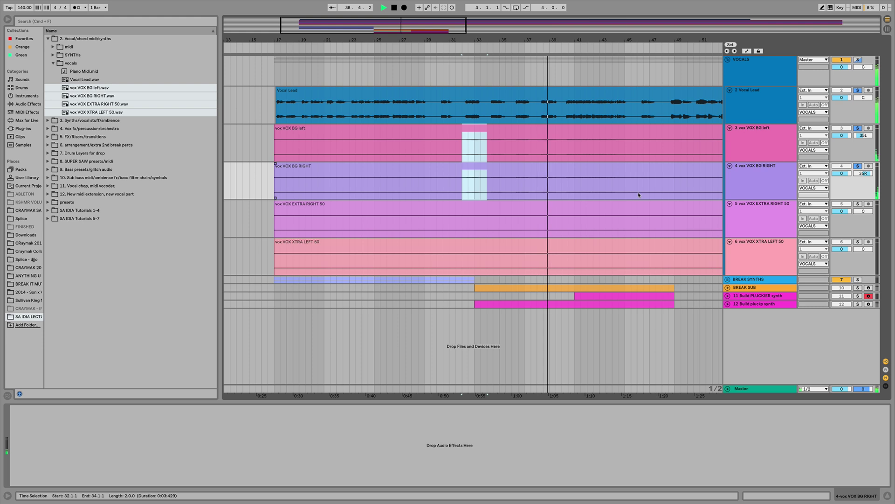
scroll(639, 194, "right", 3)
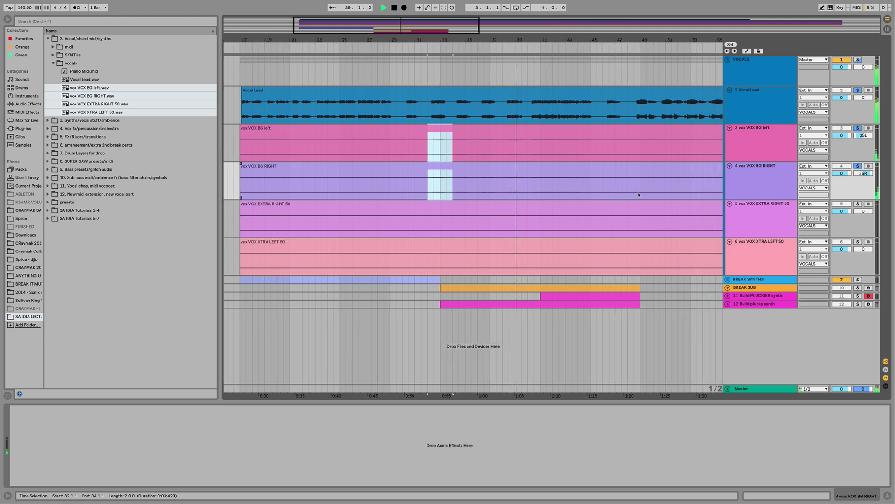
left_click(857, 166)
Collapse all five tracks in the VOCALS group and deactivate vox VOX EXTRA RIGHT 50 and vox VOX XTRA LEFT 50
left_click(730, 167)
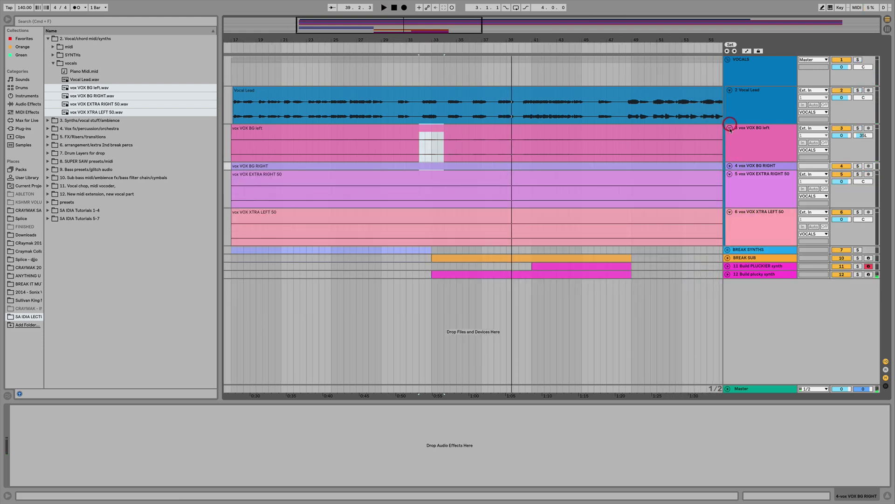
left_click(730, 128)
left_click(752, 196, "shift")
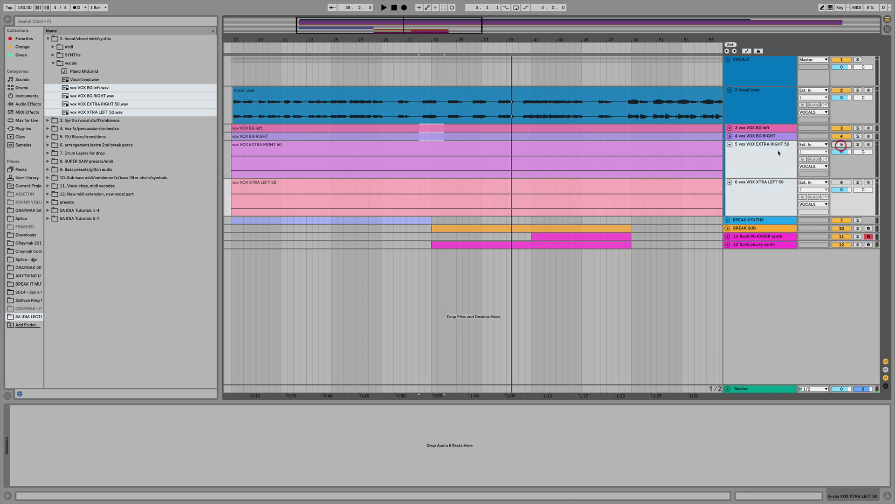
left_click(730, 144)
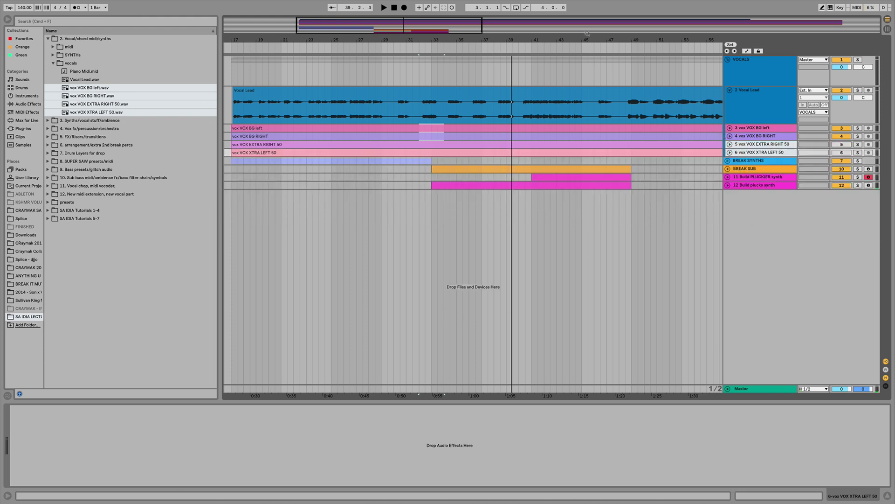
key("minus")
left_click(748, 137)
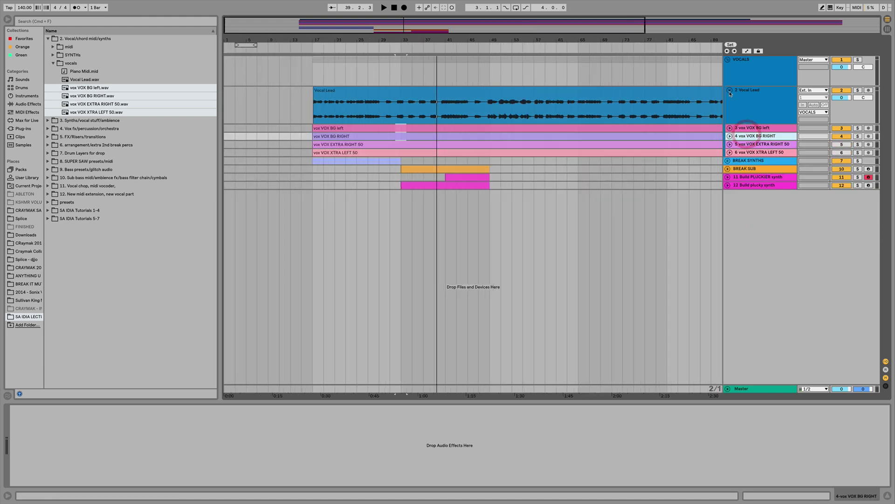
left_click(729, 90)
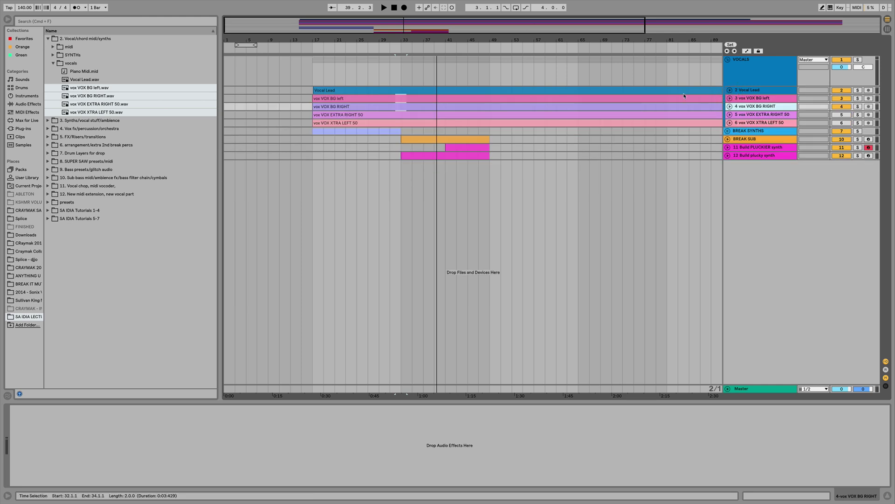